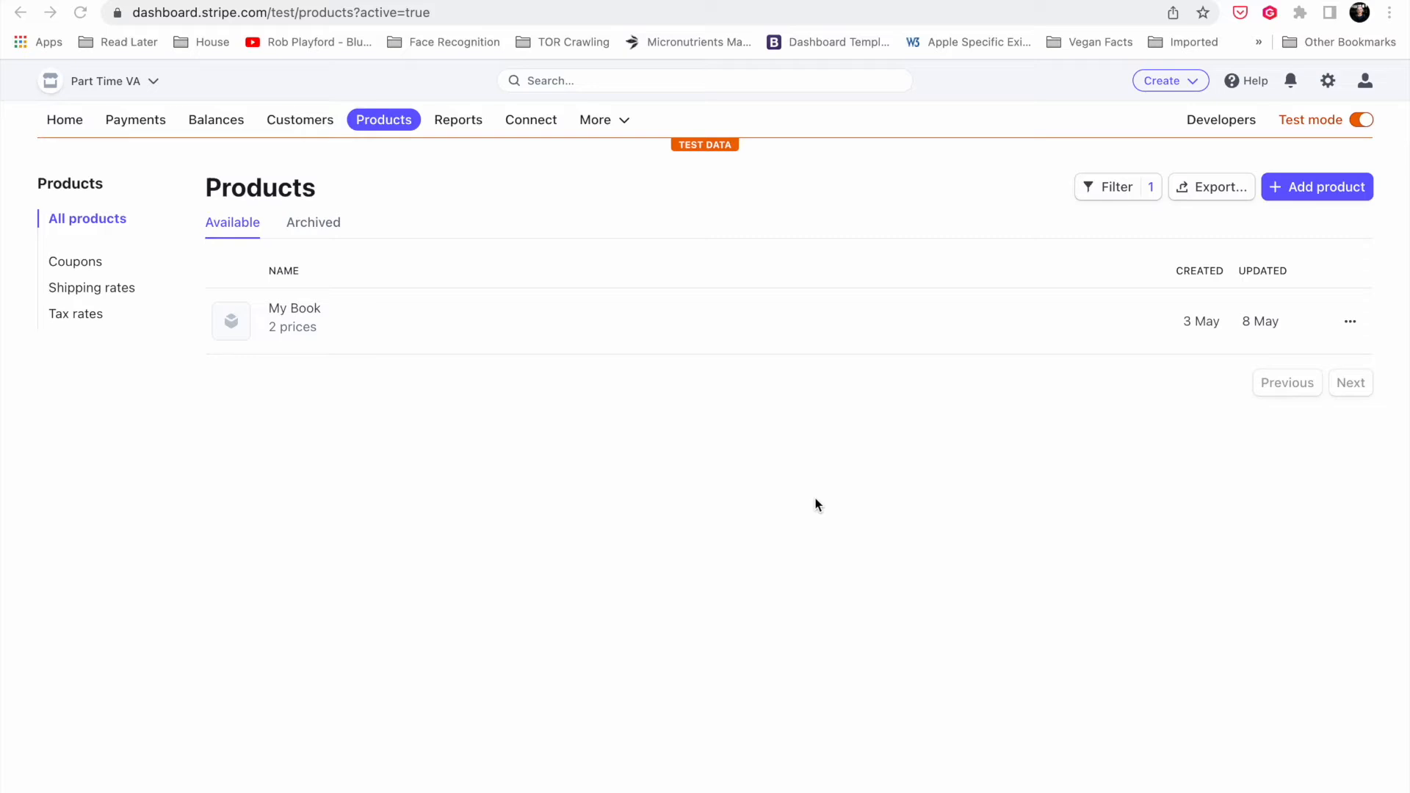
- Open the My Book product and scroll to its £4.00 Affiliate and £3.00 Default prices
{"action": "left_click", "coordinate": [754, 481]}
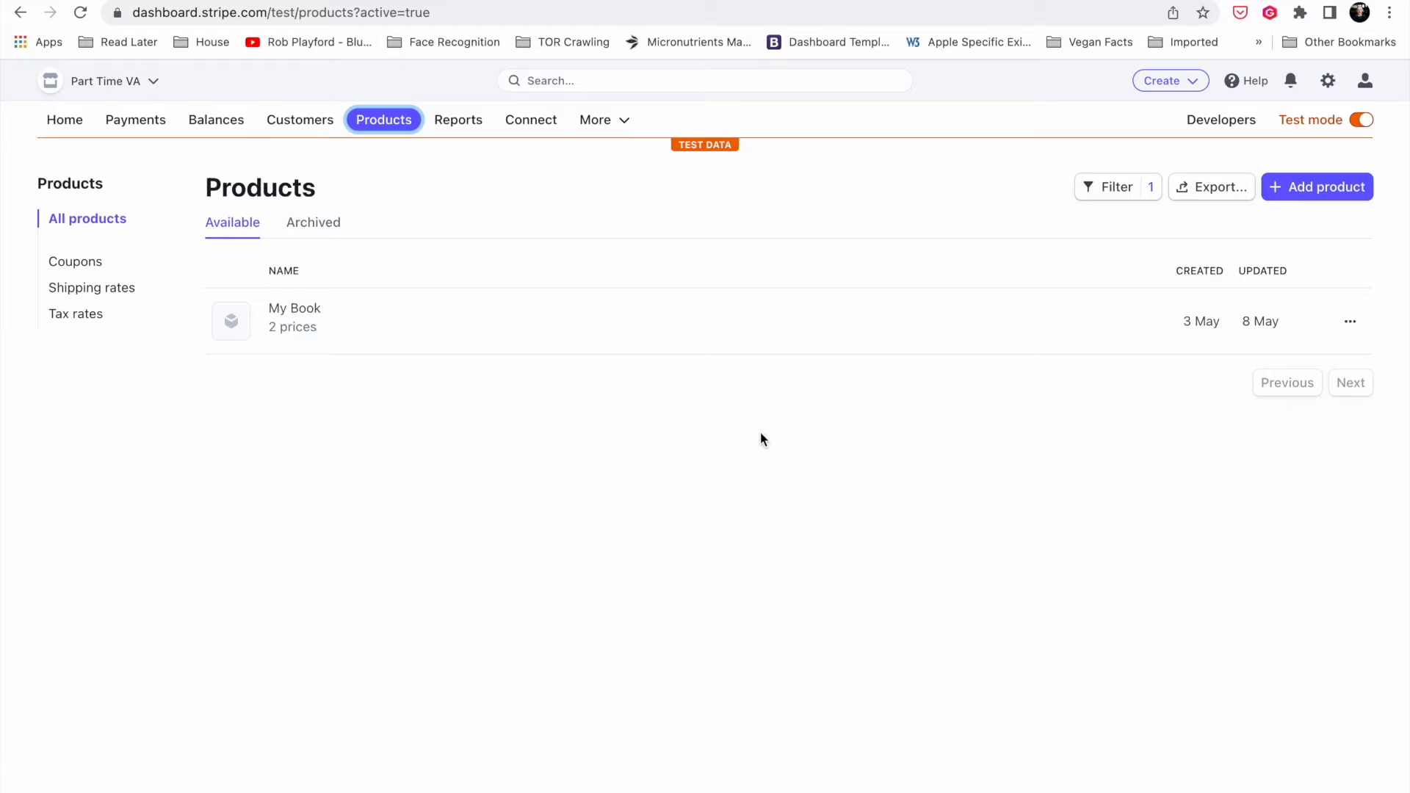
{"action": "left_click", "coordinate": [617, 330]}
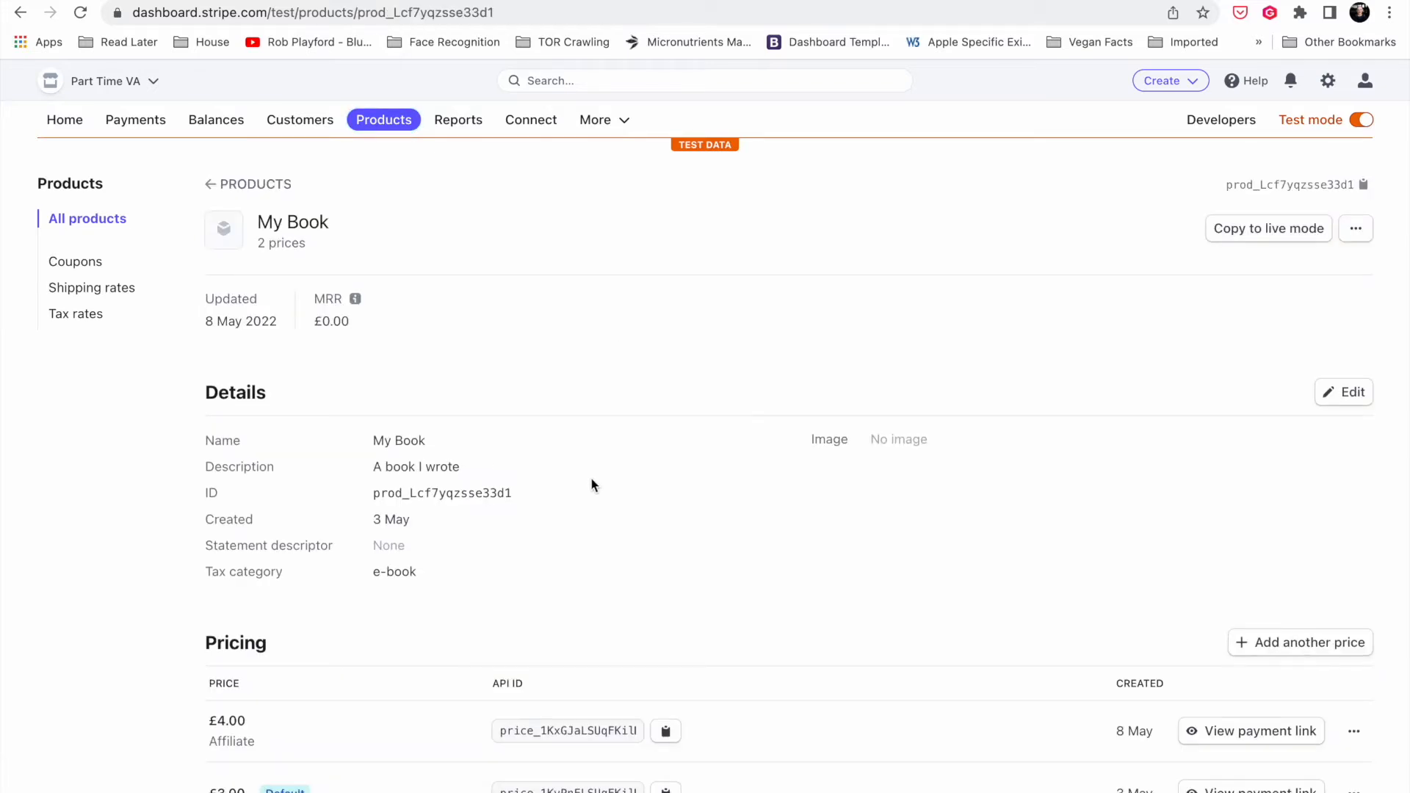
{"action": "scroll", "coordinate": [593, 480], "scroll_direction": "down", "scroll_amount": 3}
{"action": "scroll", "coordinate": [703, 654], "scroll_direction": "down", "scroll_amount": 2}
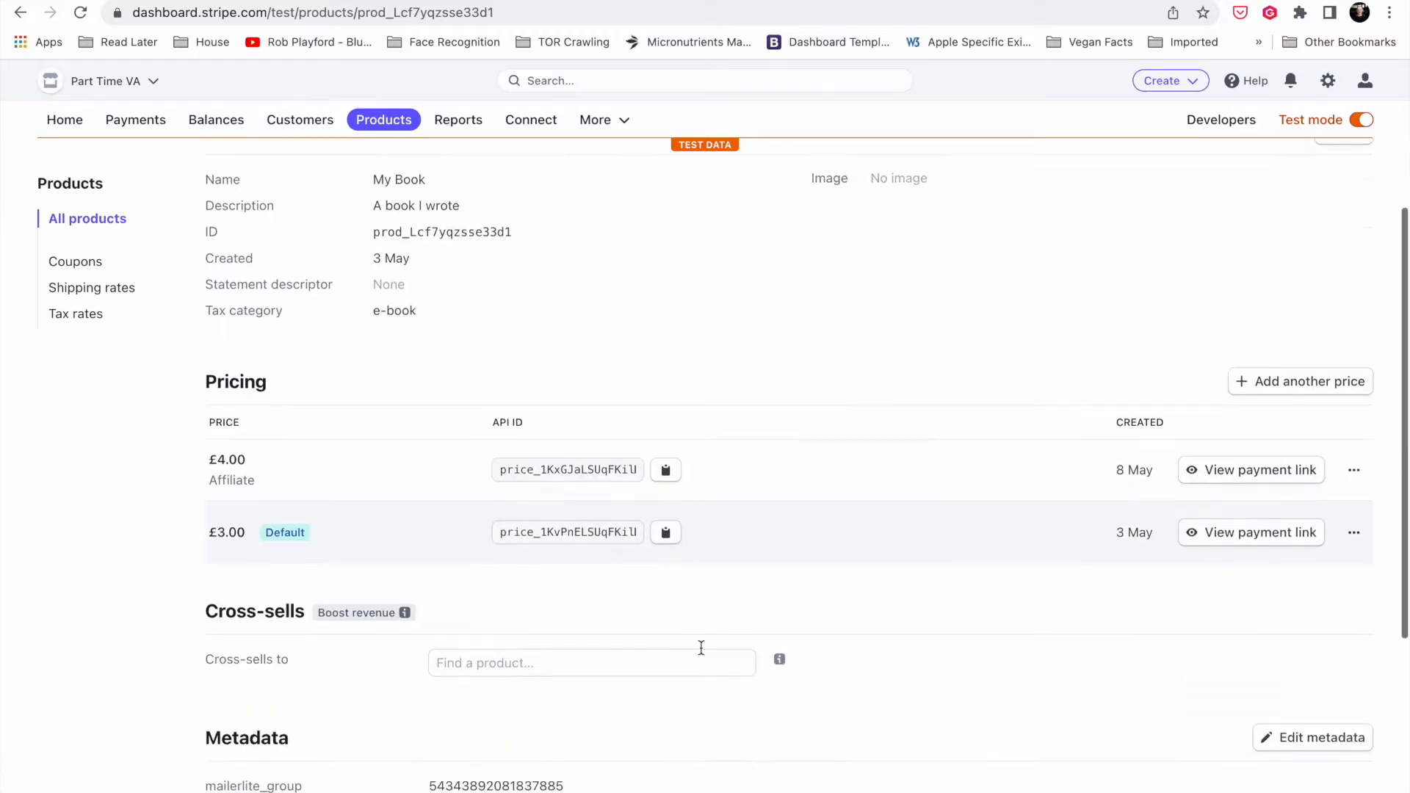
{"action": "scroll", "coordinate": [703, 654], "scroll_direction": "down", "scroll_amount": 3}
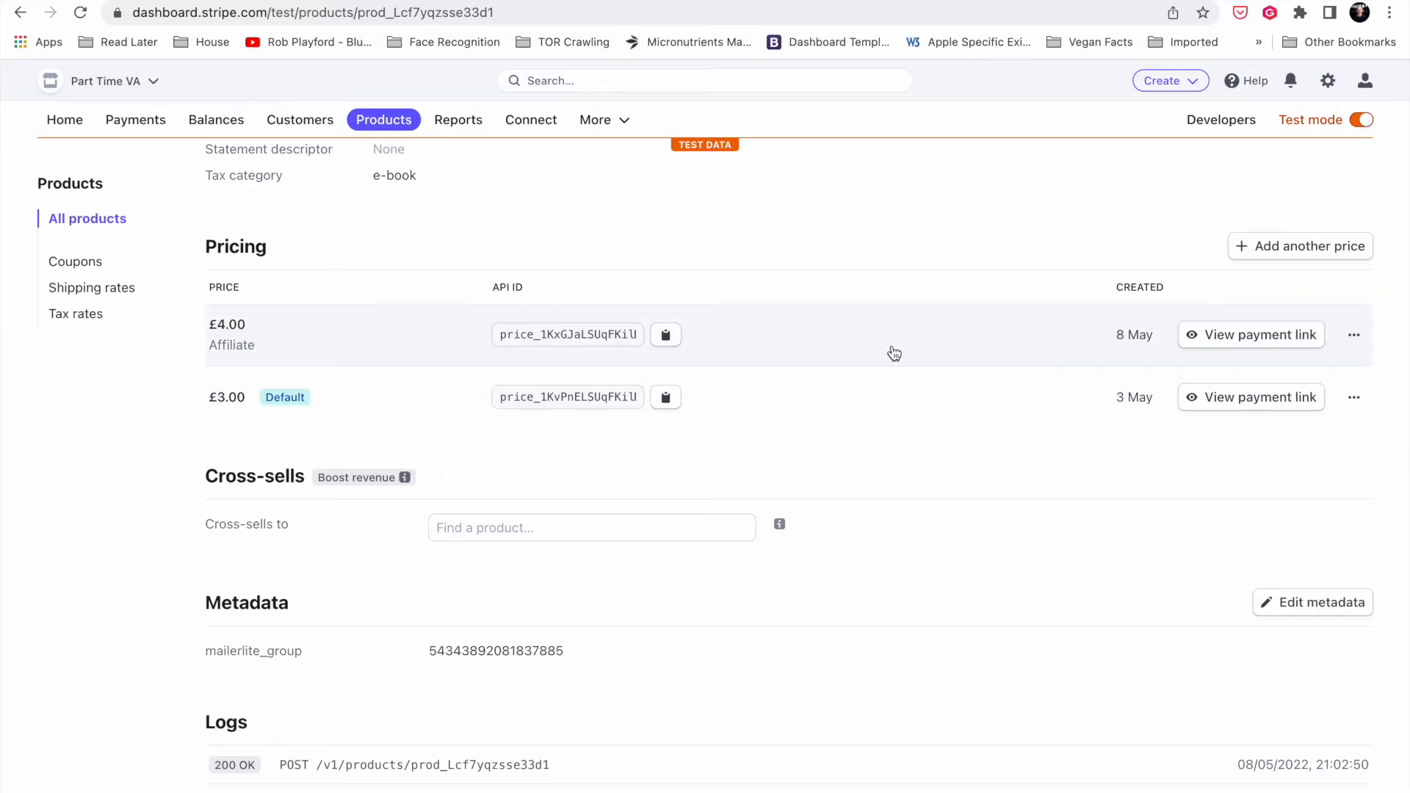
- Open the £4.00 price's payment link and inspect its affiliate_id metadata value of 100
{"action": "left_click", "coordinate": [1253, 339]}
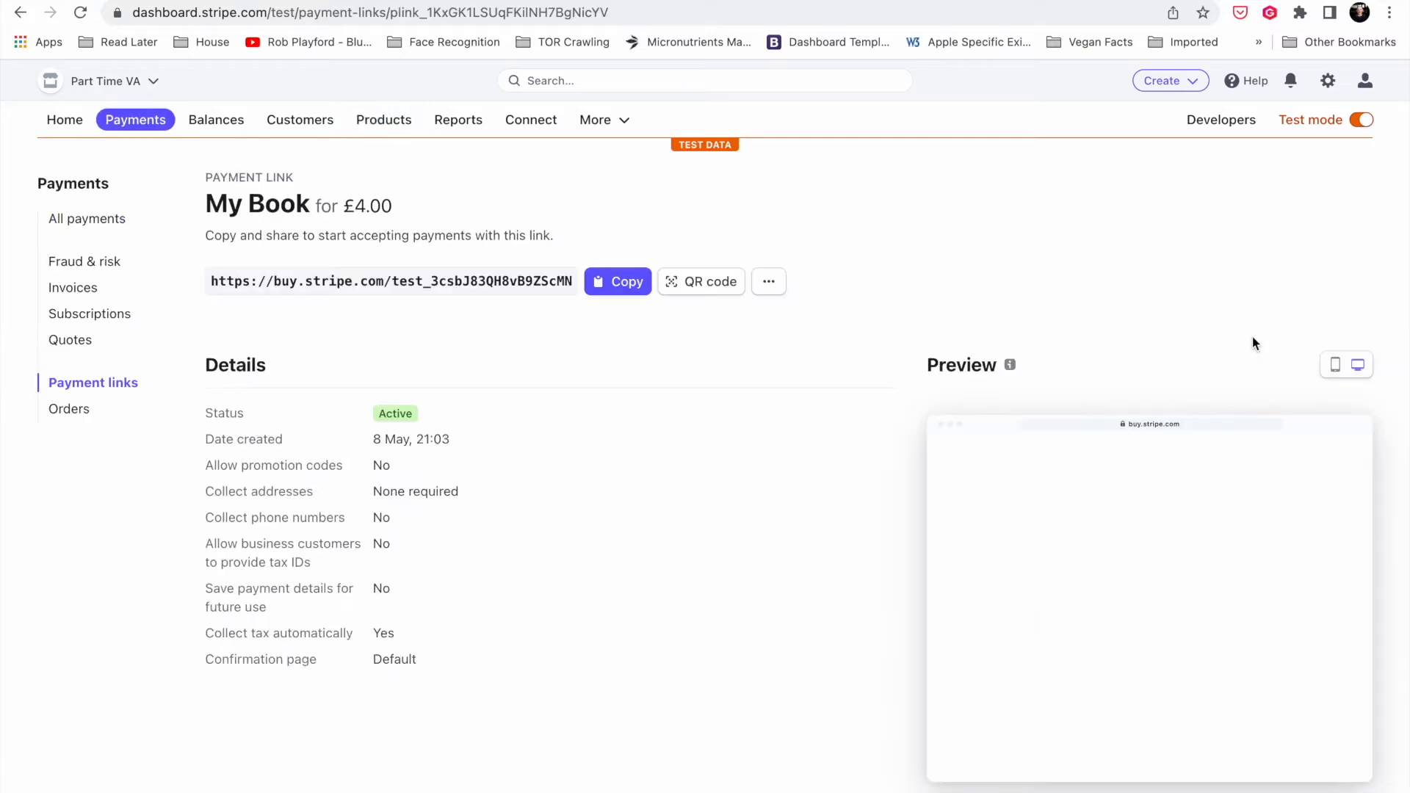
{"action": "scroll", "coordinate": [733, 610], "scroll_direction": "down", "scroll_amount": 5}
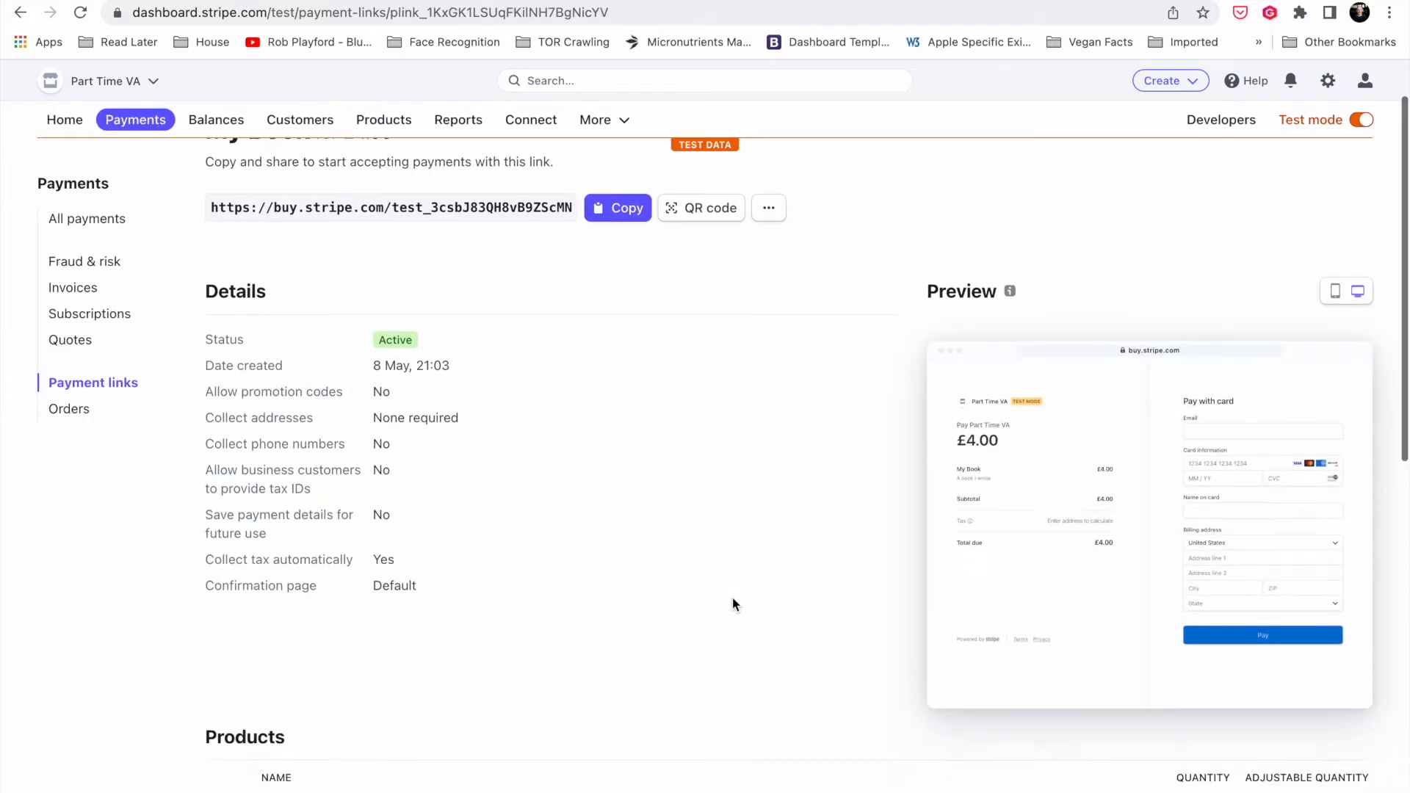
{"action": "scroll", "coordinate": [735, 605], "scroll_direction": "down", "scroll_amount": 7}
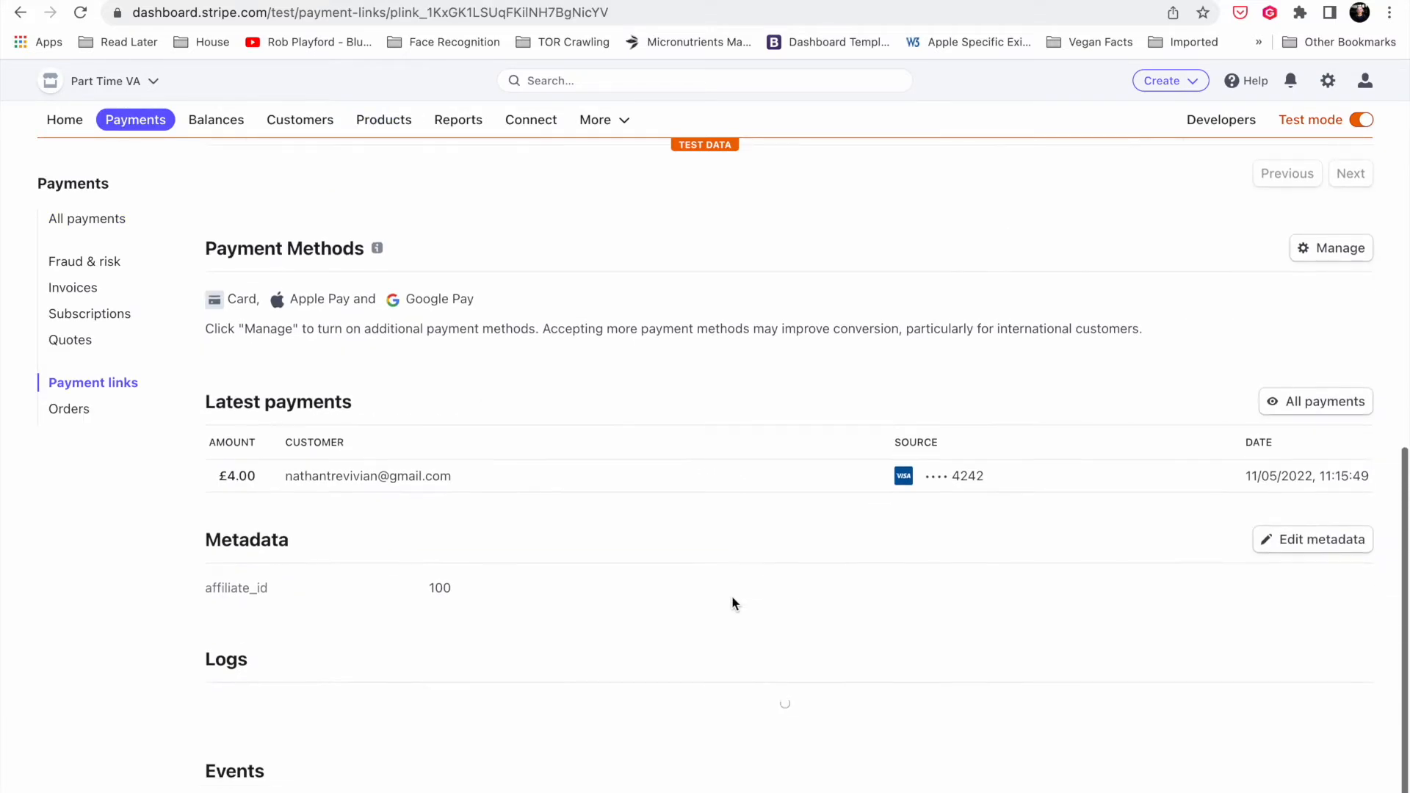
{"action": "scroll", "coordinate": [731, 604], "scroll_direction": "down", "scroll_amount": 1}
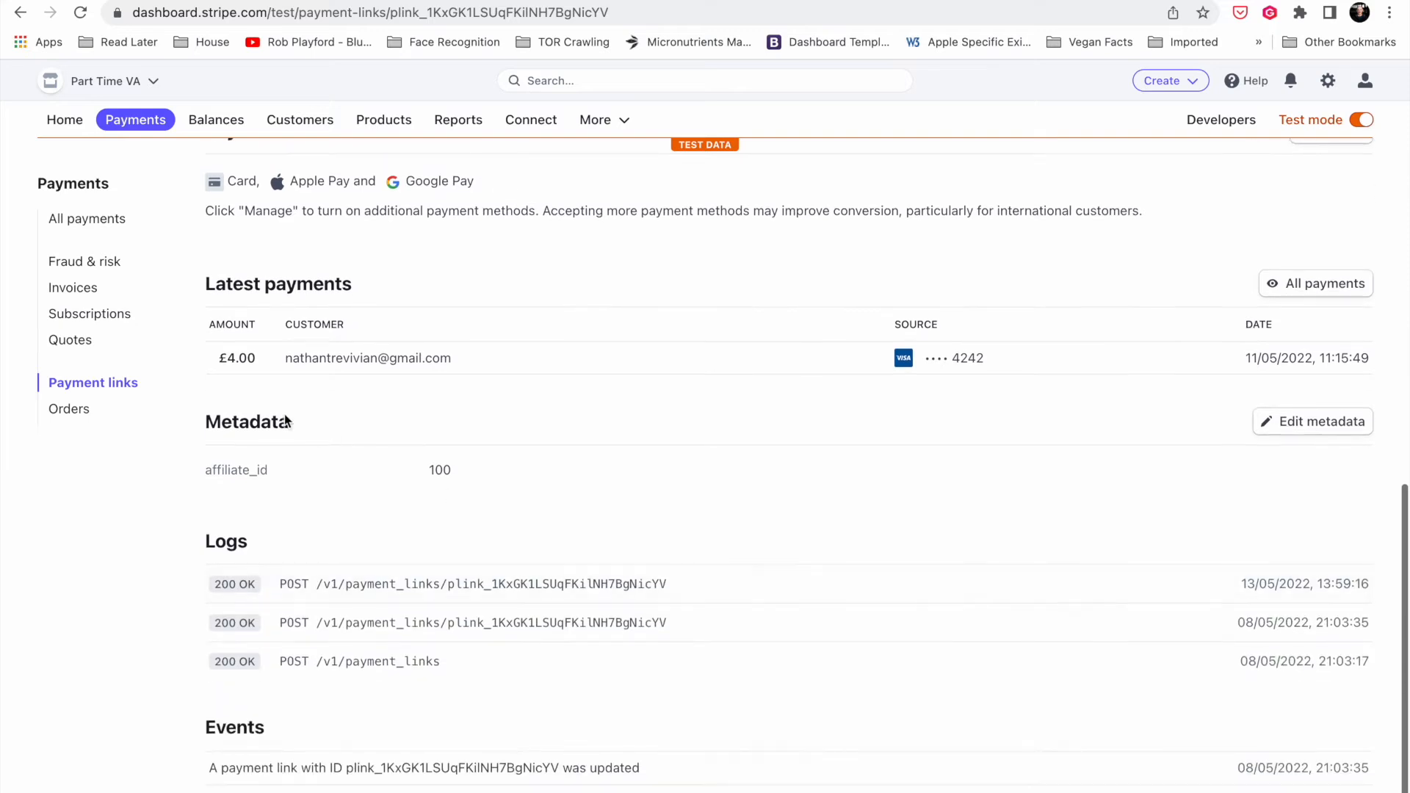
{"action": "double_click", "coordinate": [228, 420]}
{"action": "double_click", "coordinate": [230, 470]}
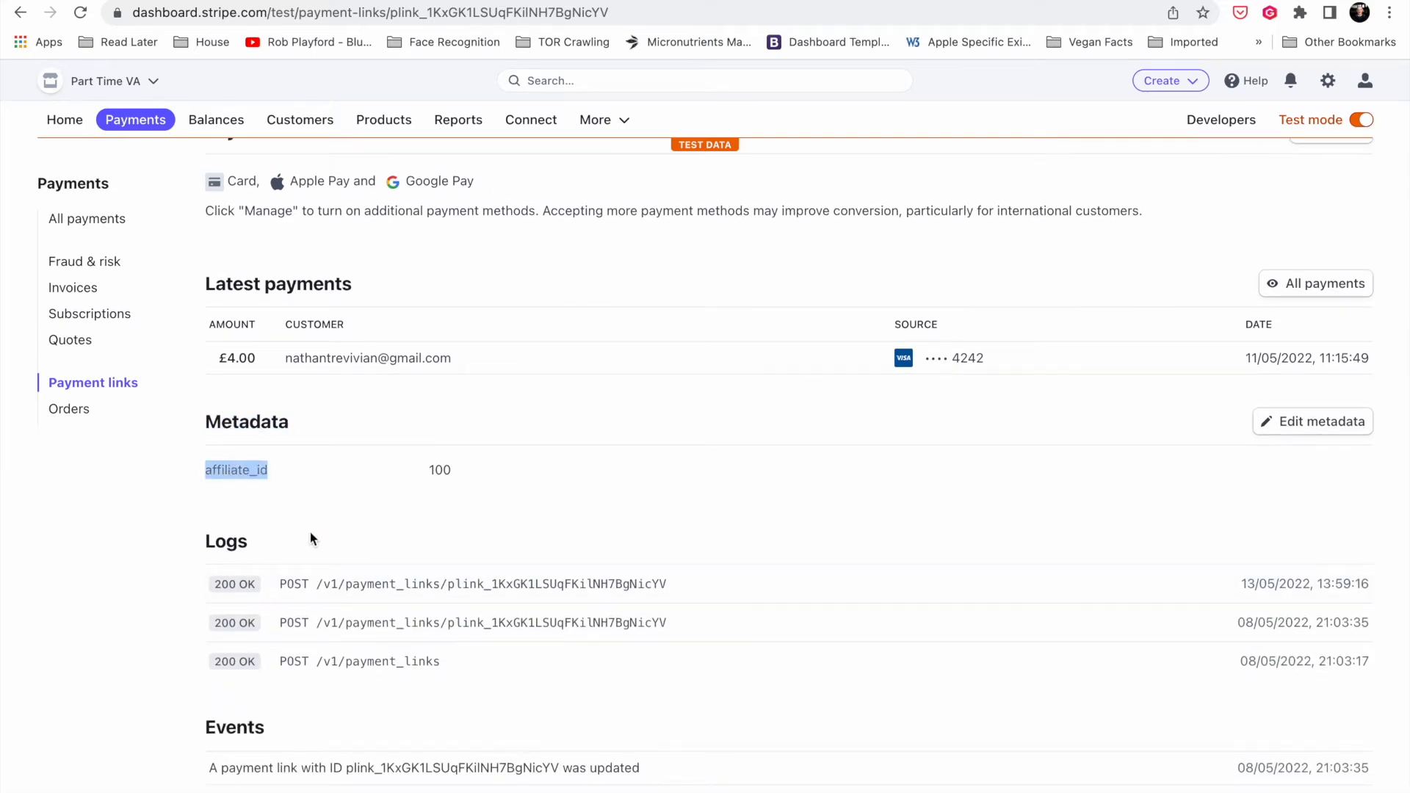
{"action": "double_click", "coordinate": [441, 470]}
{"action": "left_click", "coordinate": [565, 465]}
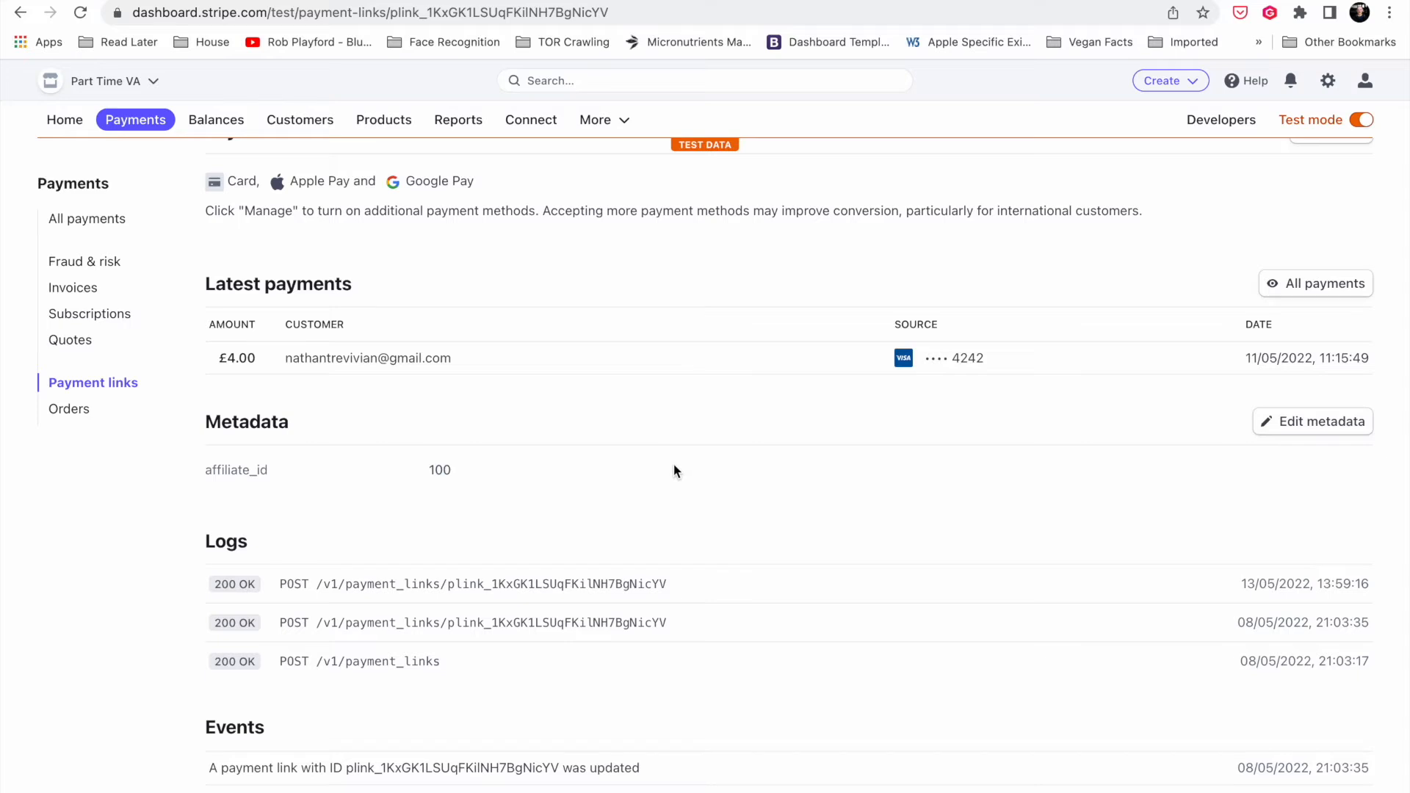
- Edit the metadata so affiliate_id is 001 and save it
{"action": "left_click", "coordinate": [1328, 425]}
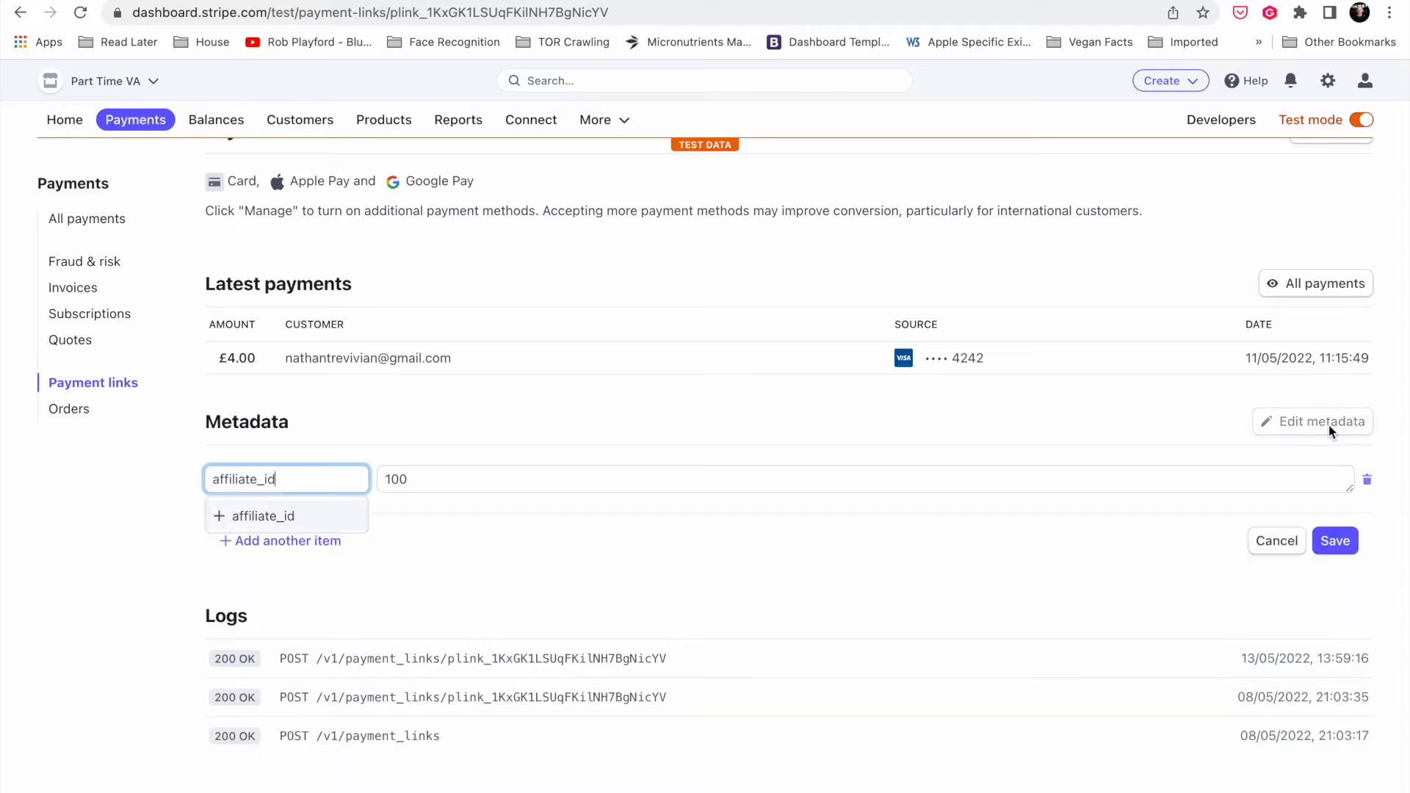
{"action": "double_click", "coordinate": [438, 485]}
{"action": "type", "text": "001"}
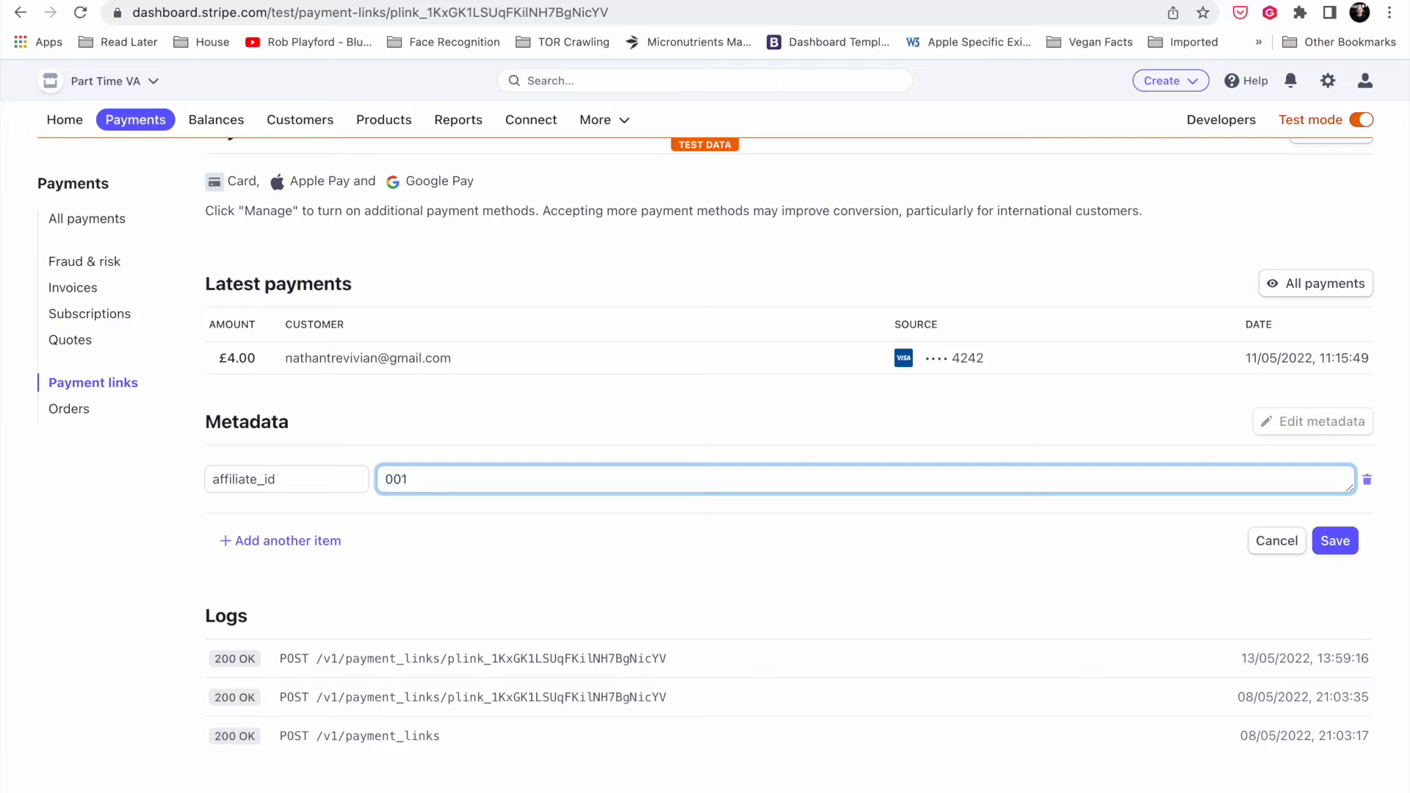
{"action": "left_click", "coordinate": [1334, 544]}
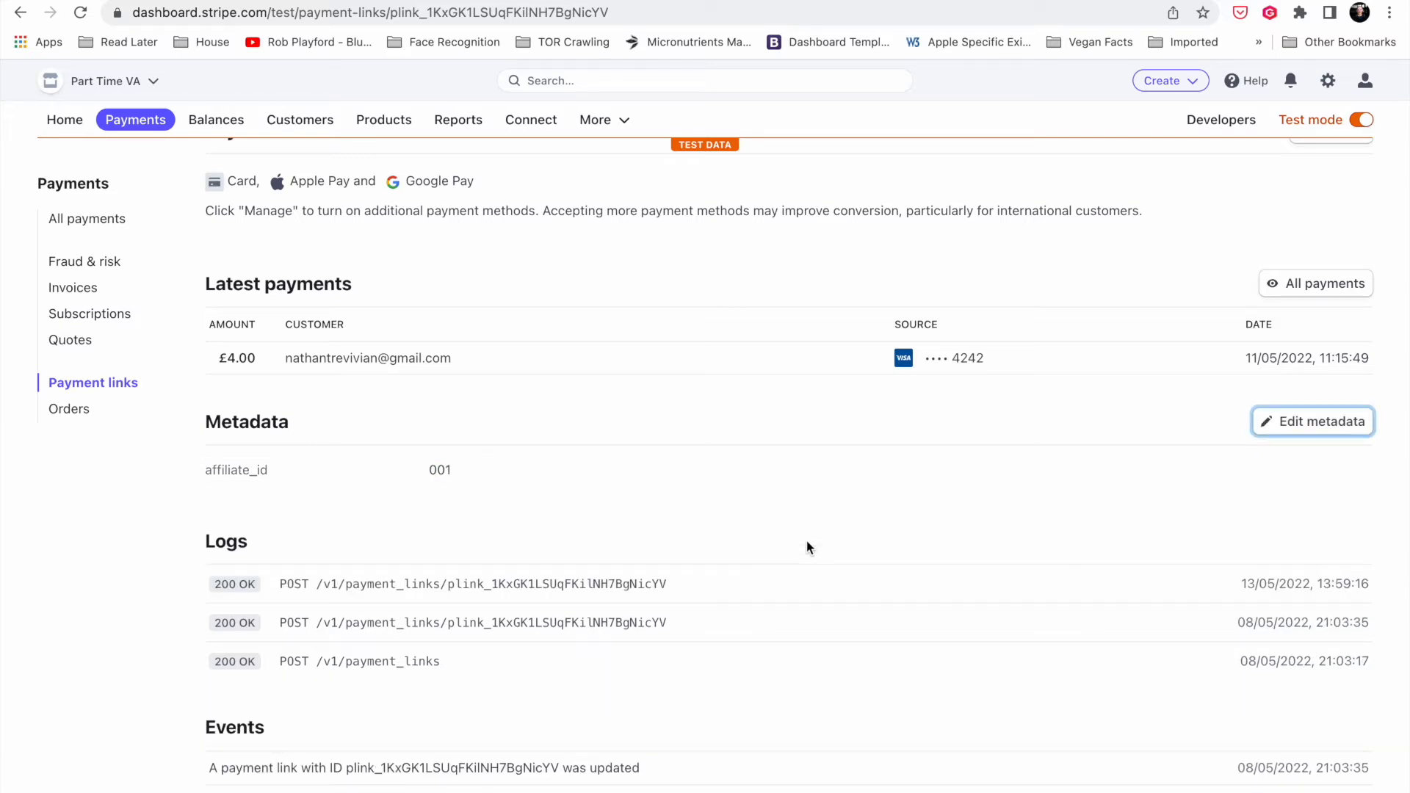
{"action": "scroll", "coordinate": [807, 542], "scroll_direction": "up", "scroll_amount": 9}
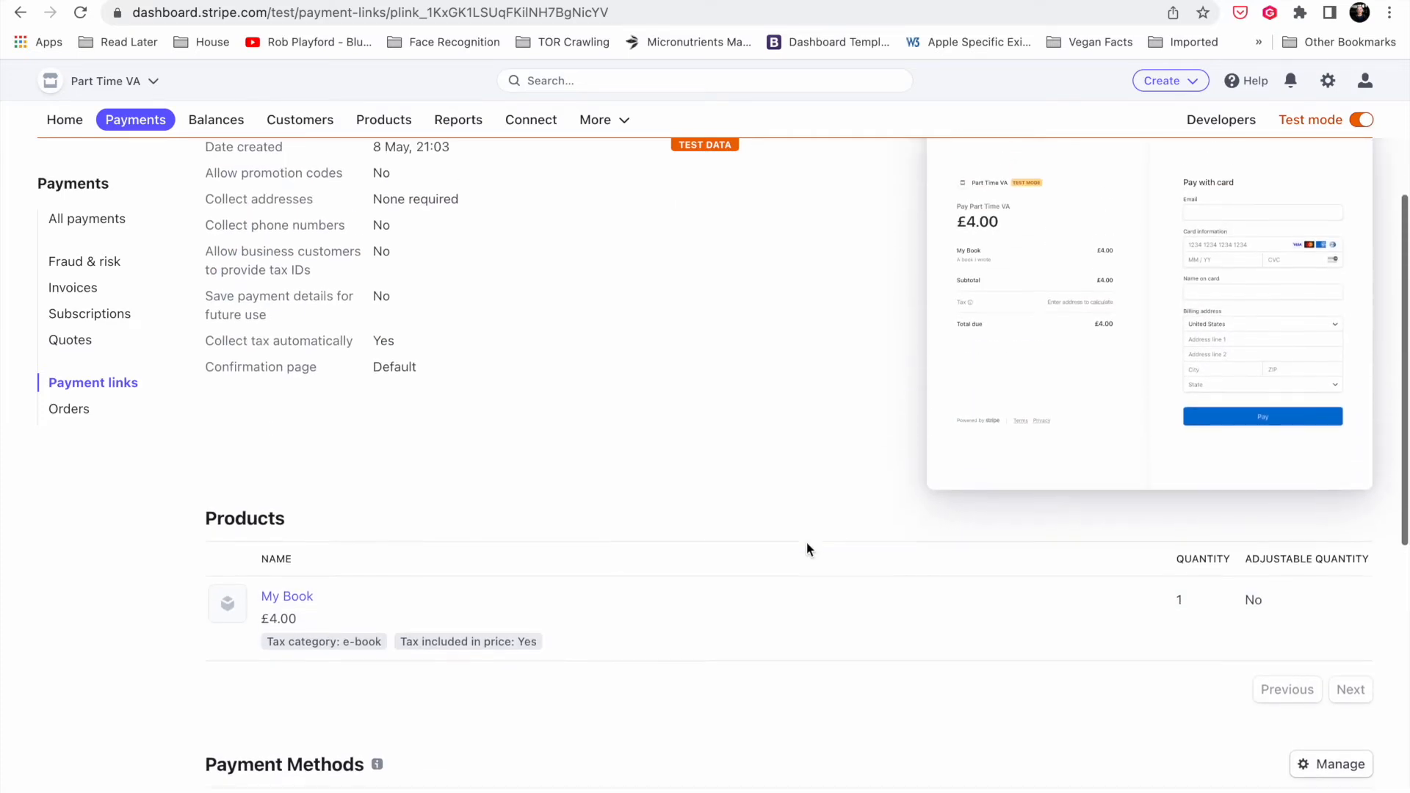
- Scroll through the £4.00 My Book payment link page to review its latest test payment
{"action": "scroll", "coordinate": [806, 545], "scroll_direction": "up", "scroll_amount": 4}
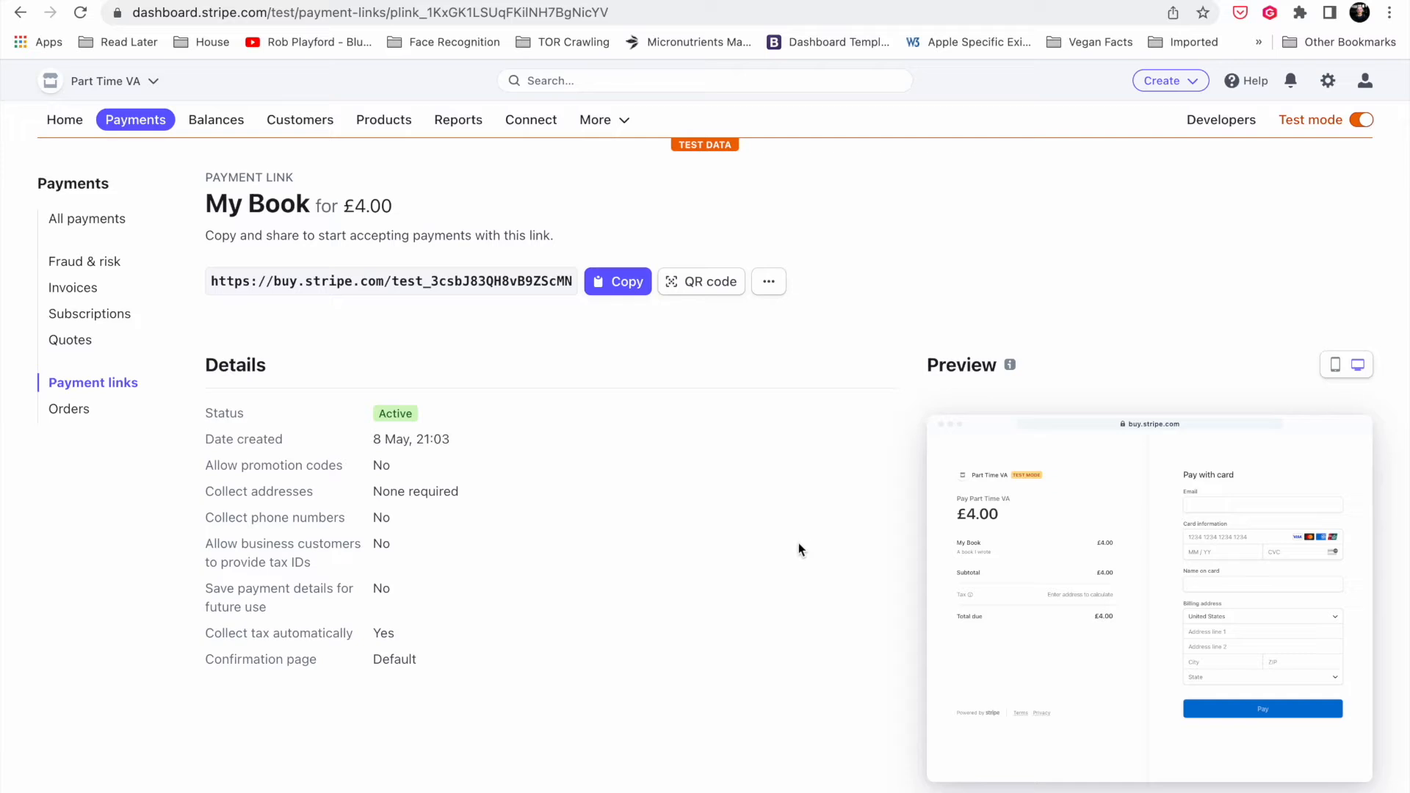
{"action": "scroll", "coordinate": [799, 550], "scroll_direction": "down", "scroll_amount": 7}
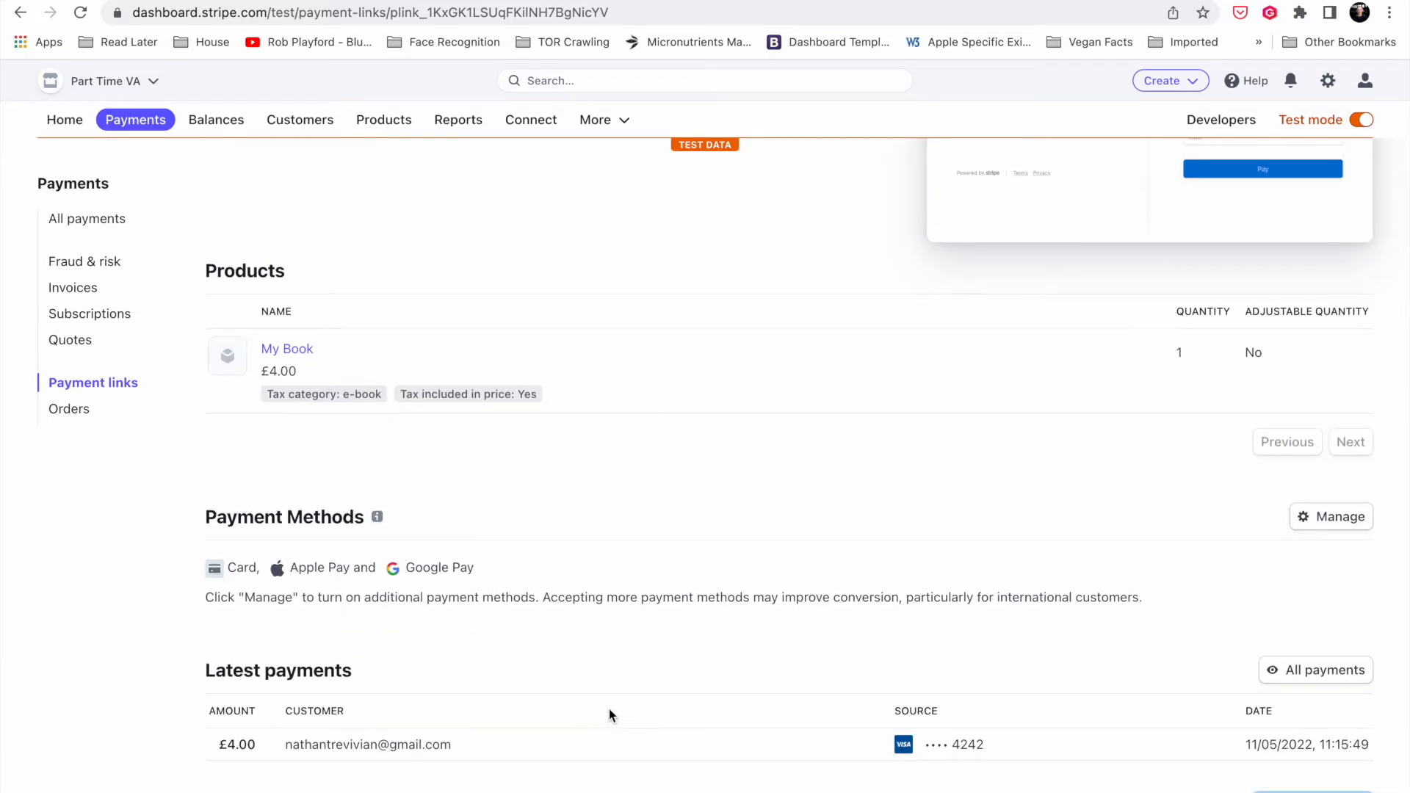
{"action": "scroll", "coordinate": [609, 709], "scroll_direction": "up", "scroll_amount": 7}
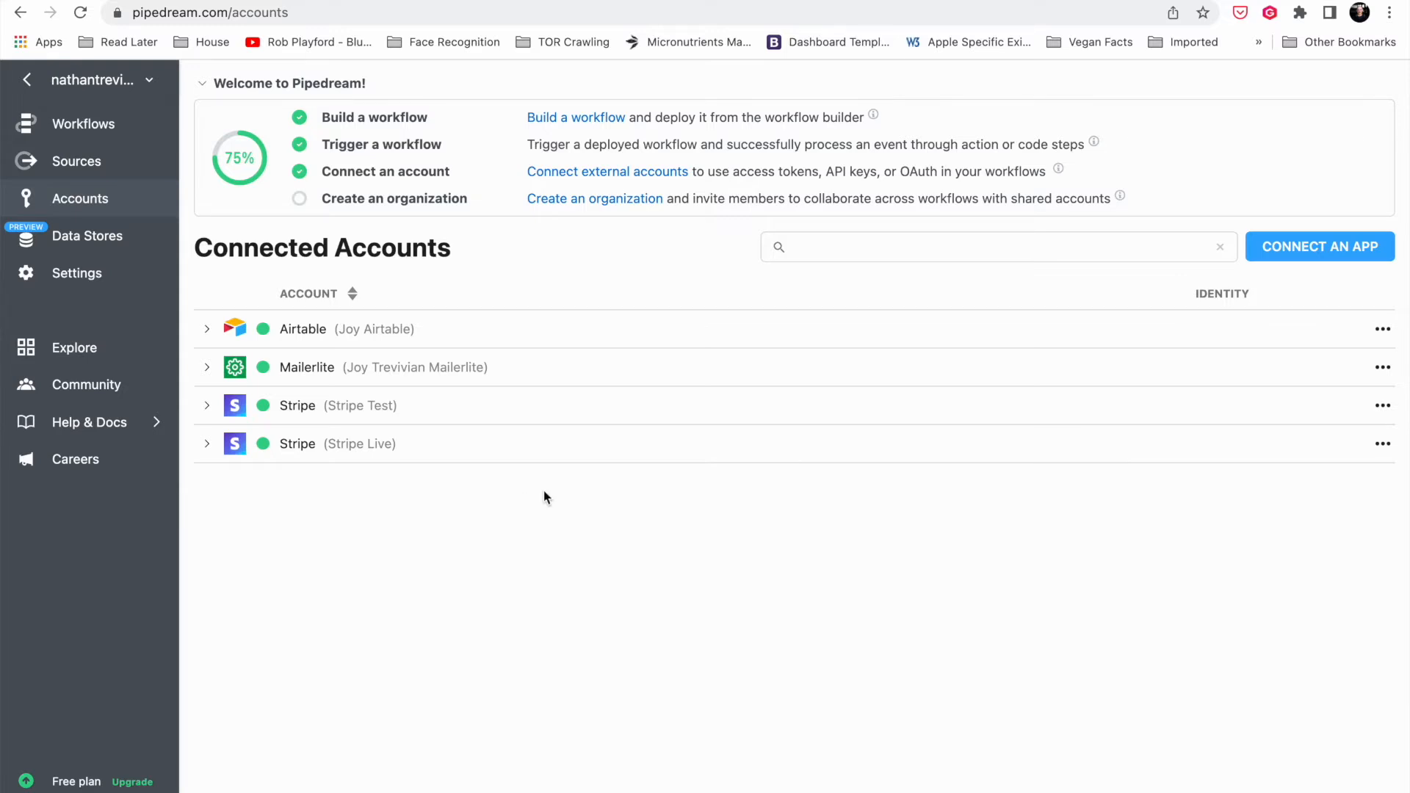
- Begin a new app connection in Pipedream by searching for and selecting Stripe
{"action": "left_click", "coordinate": [1359, 252]}
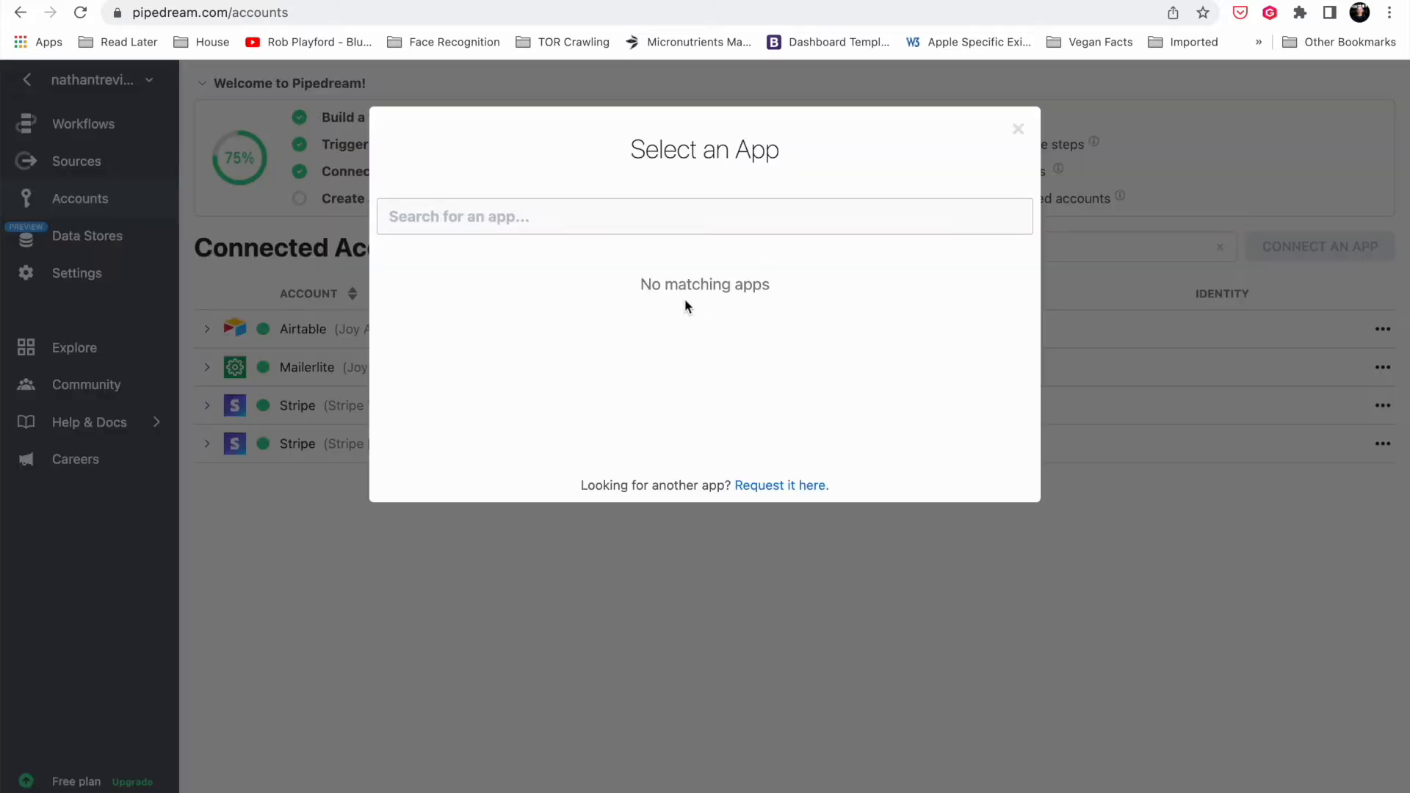
{"action": "left_click", "coordinate": [608, 216]}
{"action": "type", "text": "Stripe"}
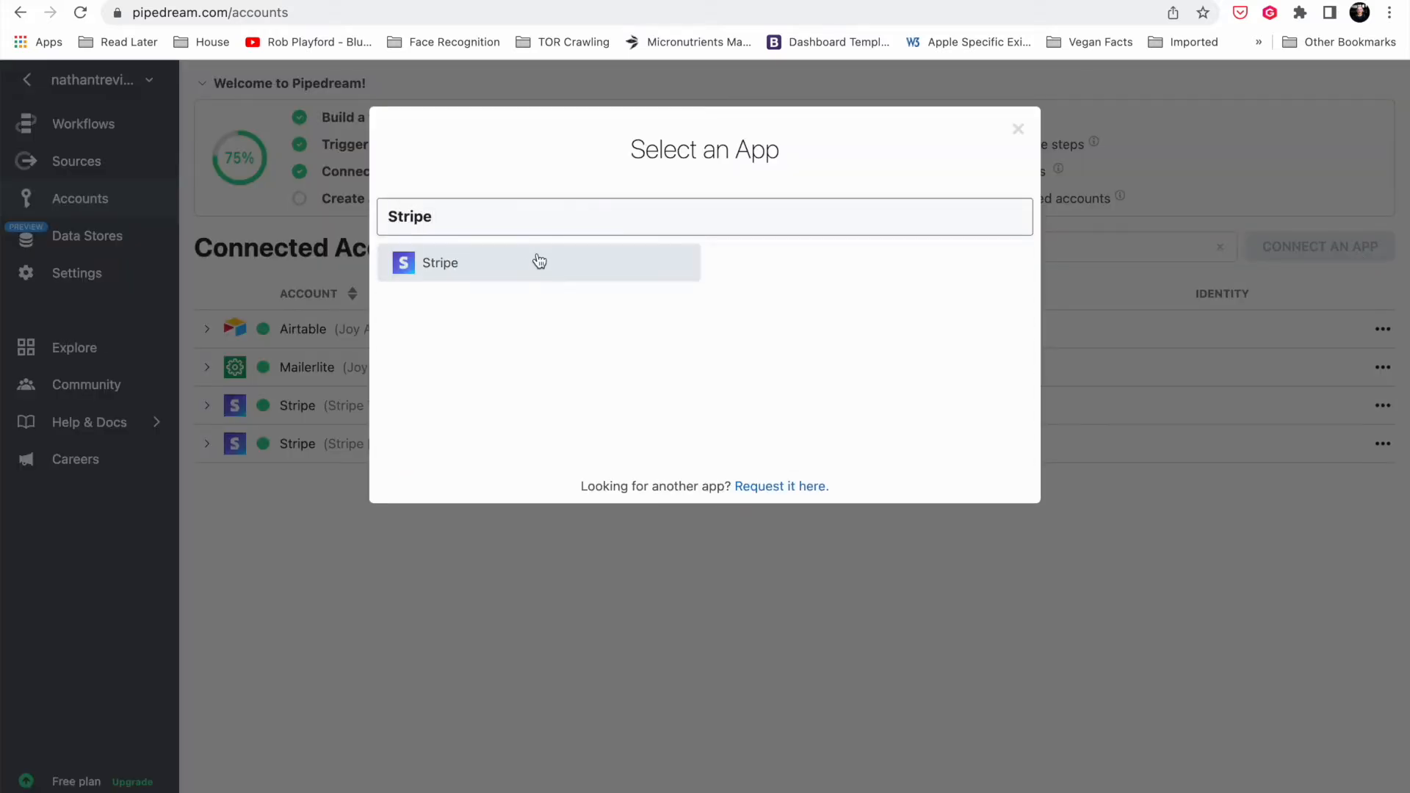
{"action": "left_click", "coordinate": [532, 265]}
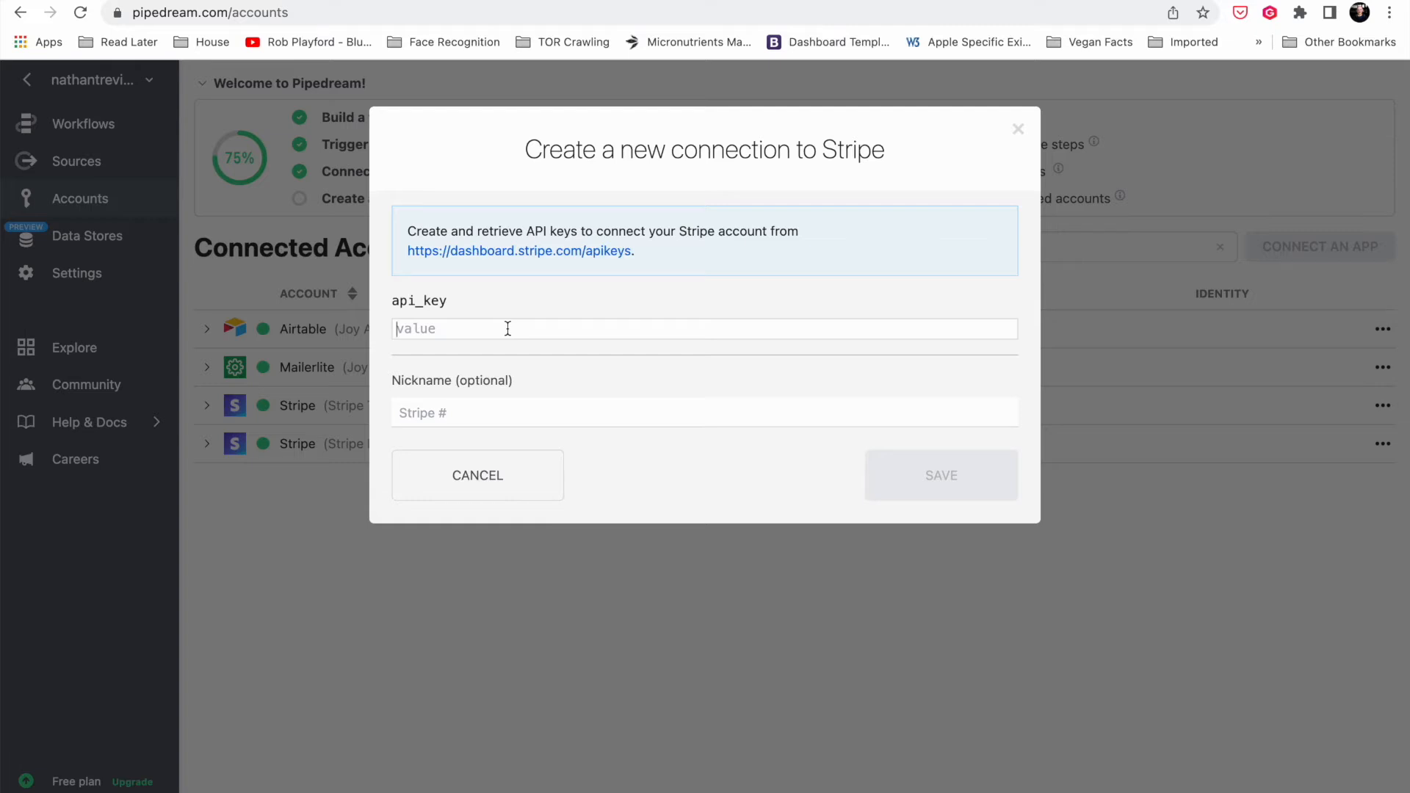
- Reveal and copy the test-mode secret key from Stripe's API keys page, then go back to Pipedream
{"action": "left_click", "coordinate": [523, 251]}
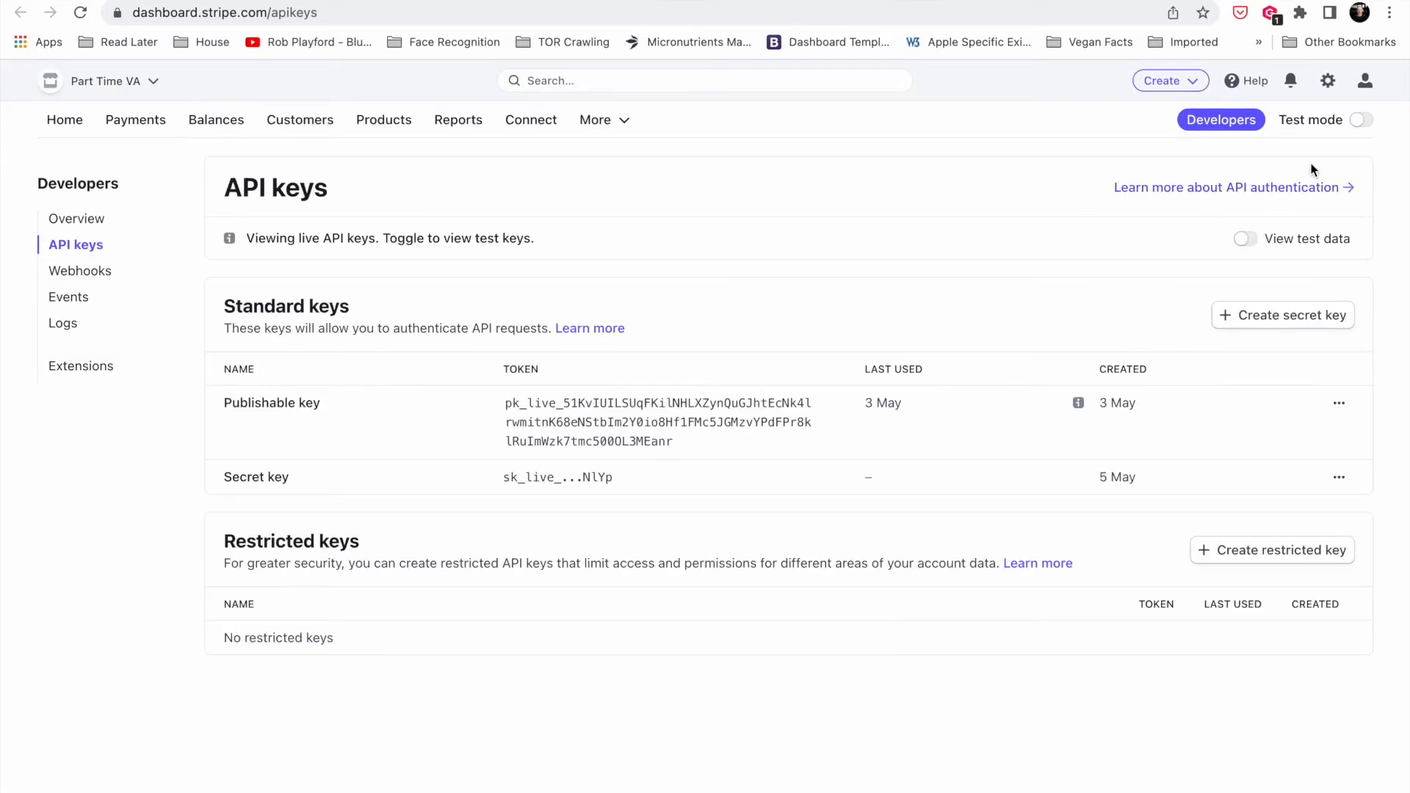
{"action": "left_click", "coordinate": [1360, 121]}
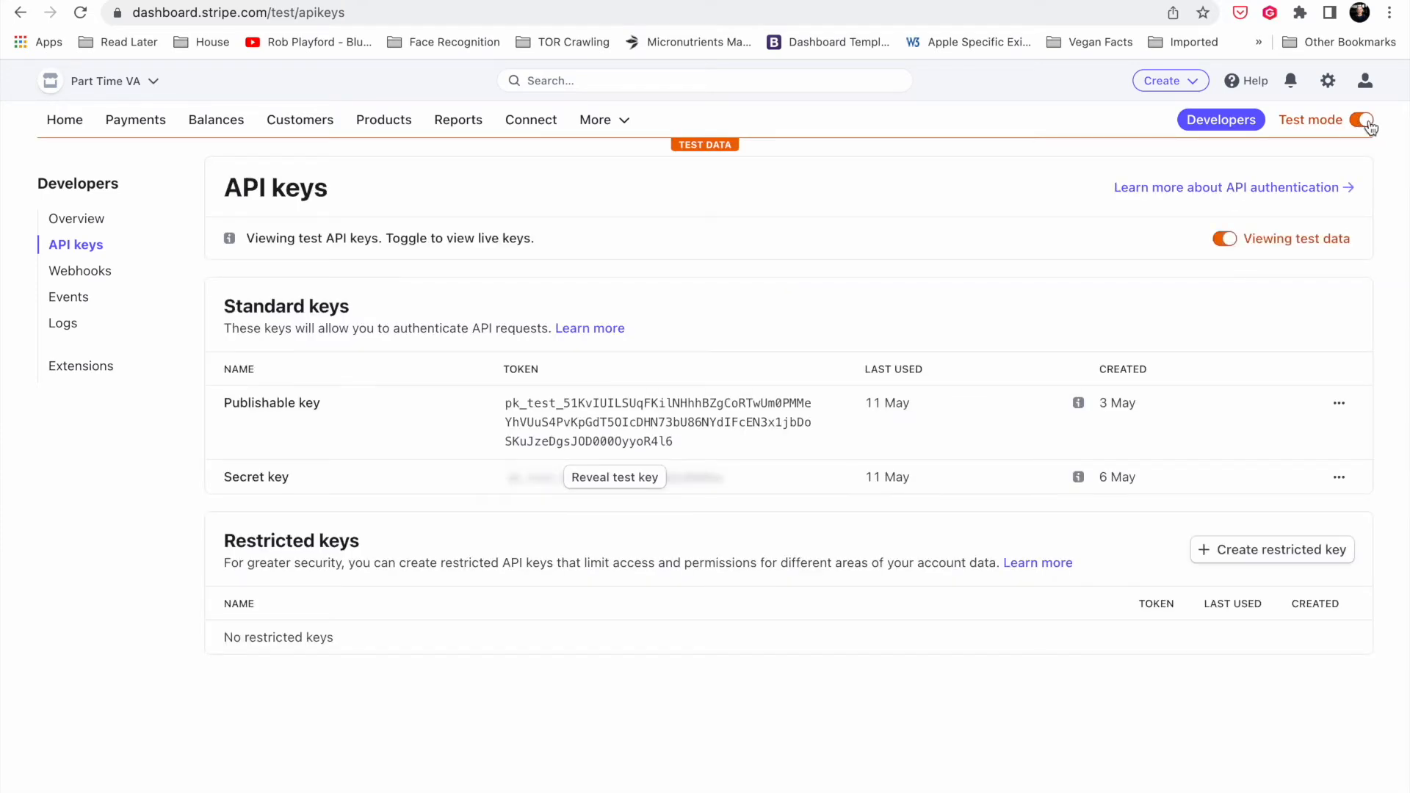
{"action": "left_click", "coordinate": [614, 477]}
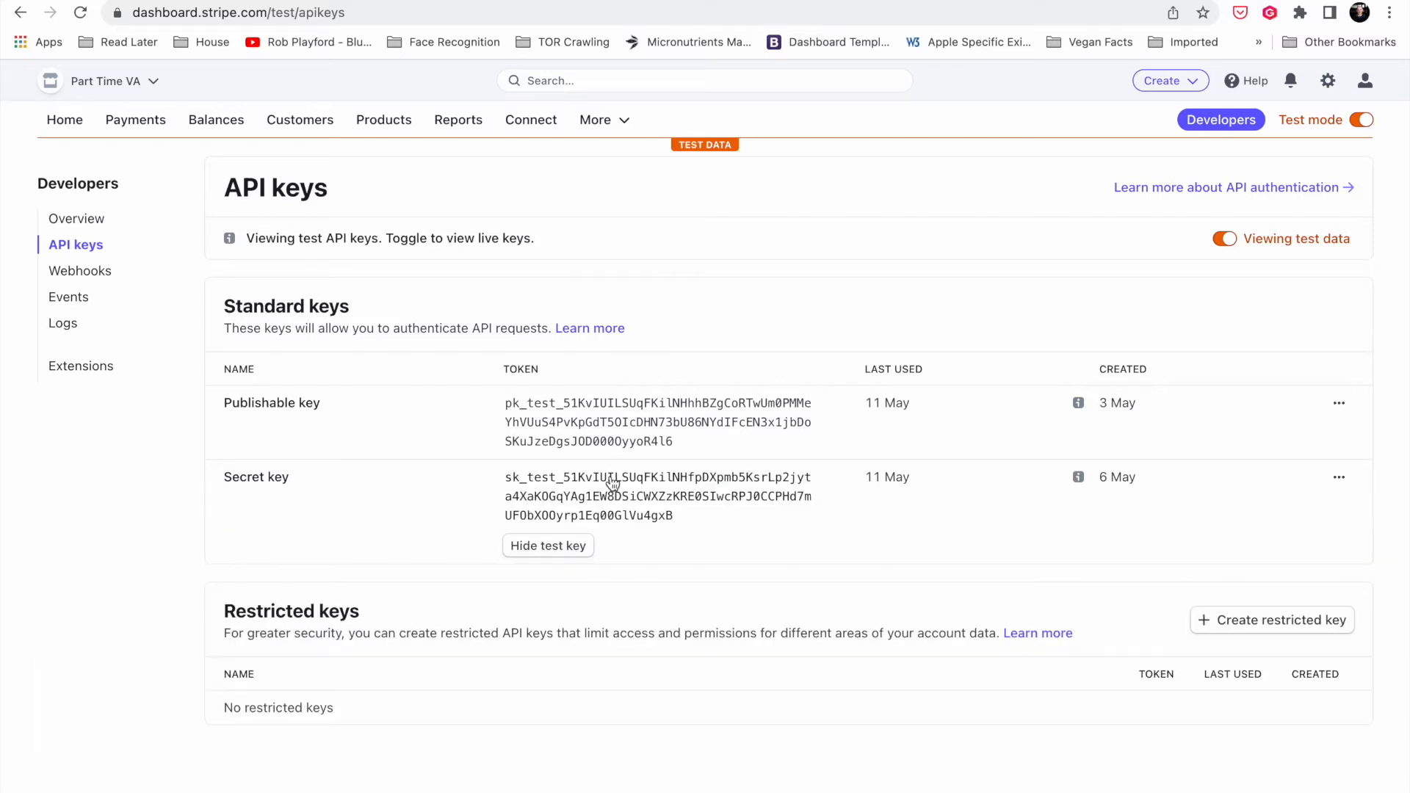
{"action": "left_click", "coordinate": [609, 498]}
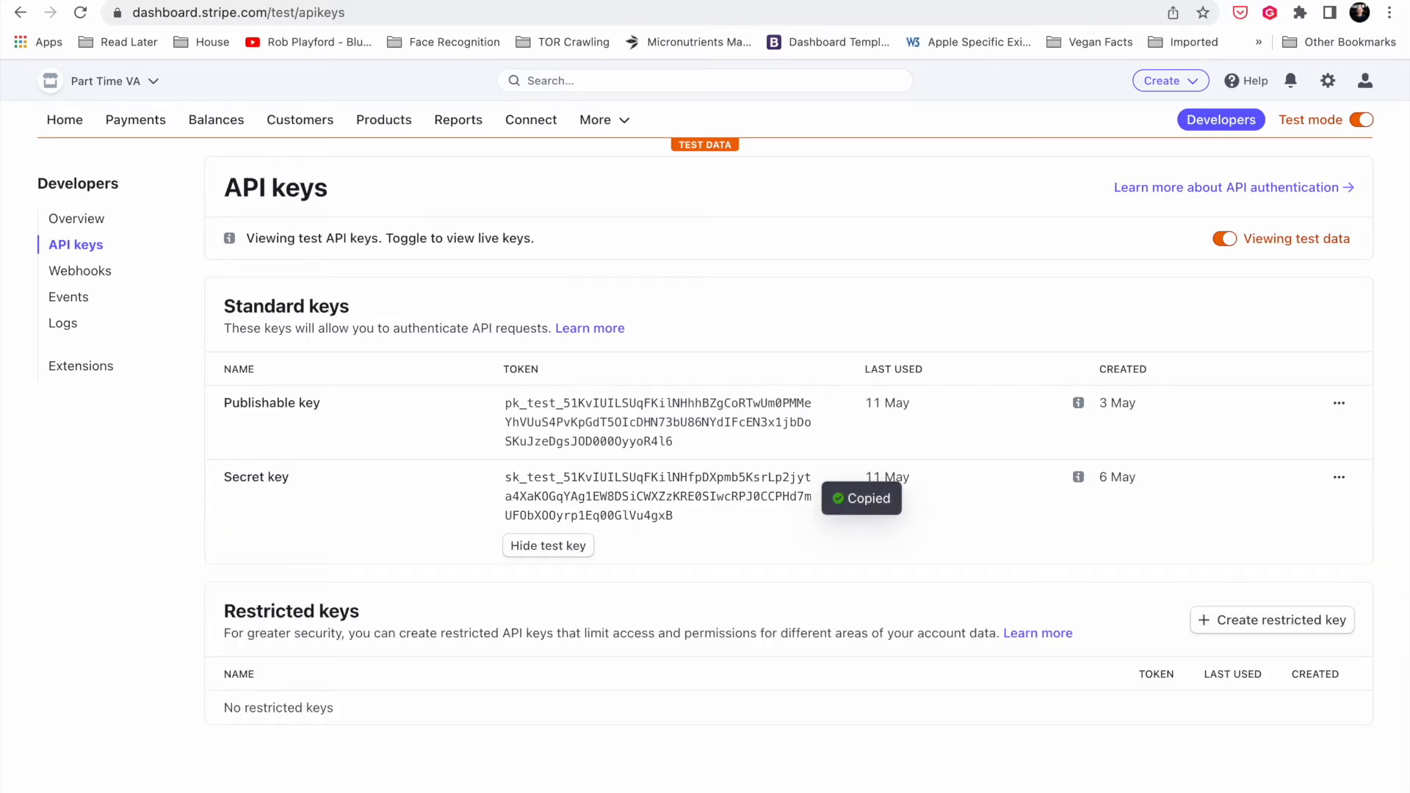
{"action": "left_click", "coordinate": [441, 1]}
- Save a Stripe connection with the pasted test key, nicknamed 'Part Time VA Stripe Test Mode', then open Workflows
{"action": "left_click", "coordinate": [451, 328]}
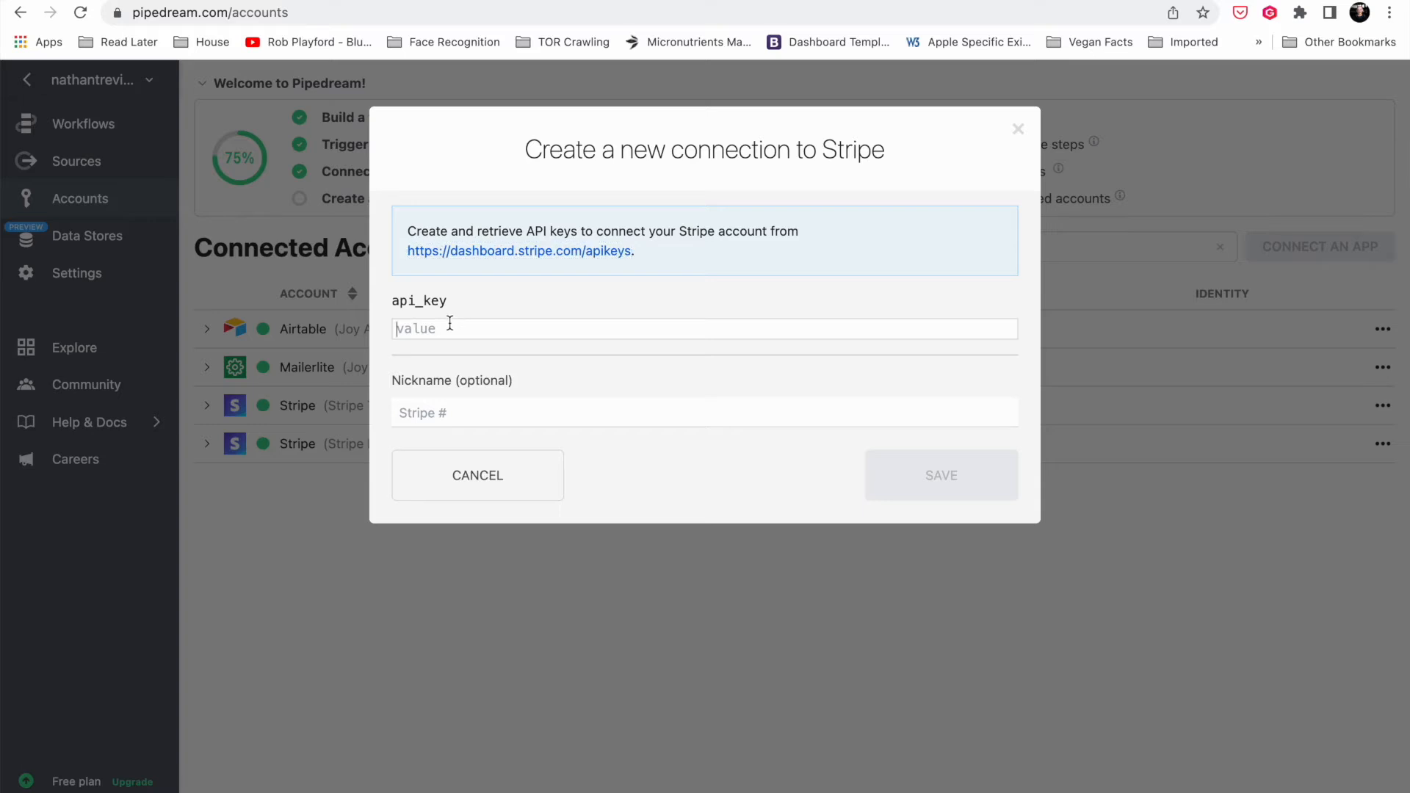
{"action": "key", "text": "super+v"}
{"action": "left_click", "coordinate": [494, 439]}
{"action": "type", "text": "Part Time VA"}
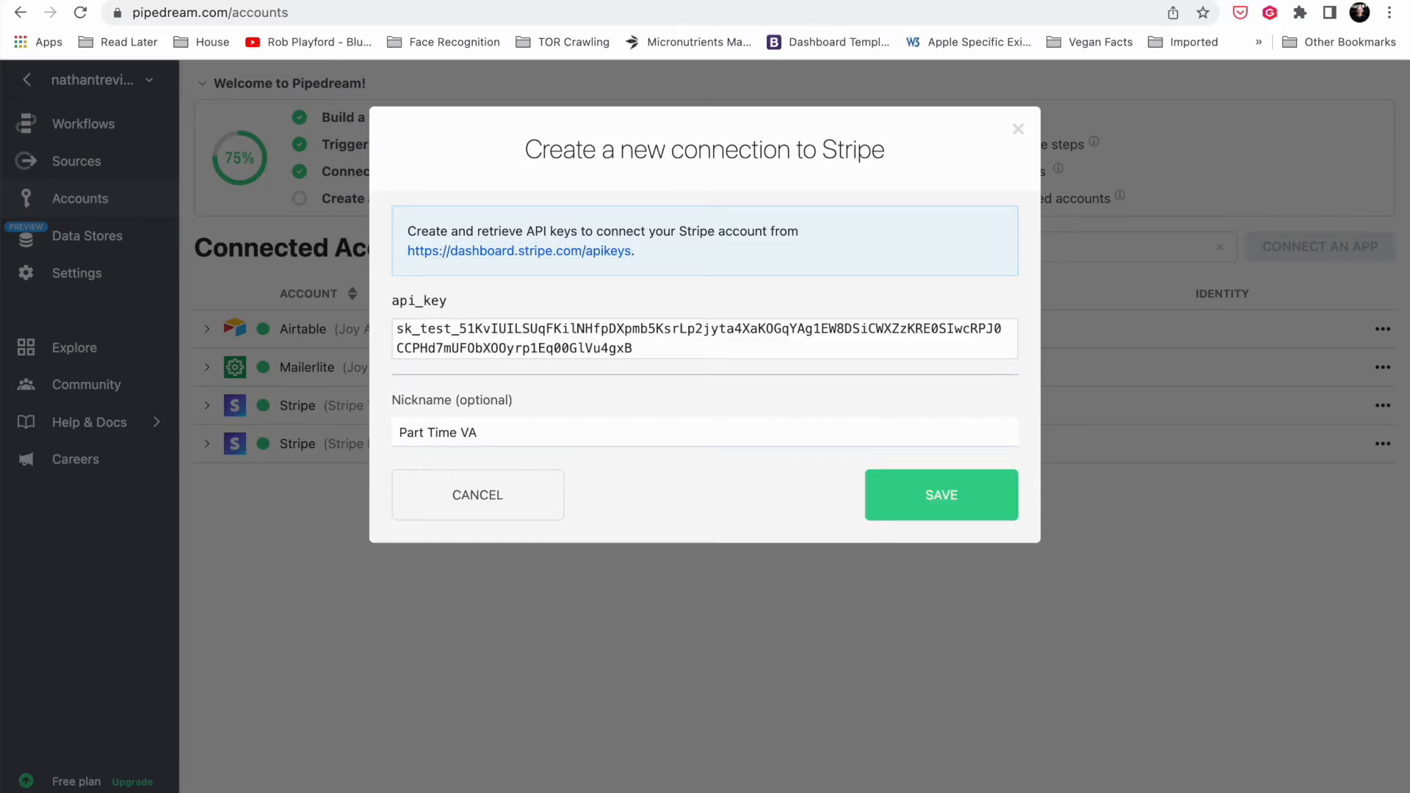
{"action": "type", "text": " Stripe TEst"}
{"action": "key", "text": "BackSpace"}
{"action": "key", "text": "BackSpace"}
{"action": "key", "text": "BackSpace"}
{"action": "type", "text": "est Mode"}
{"action": "left_click", "coordinate": [931, 507]}
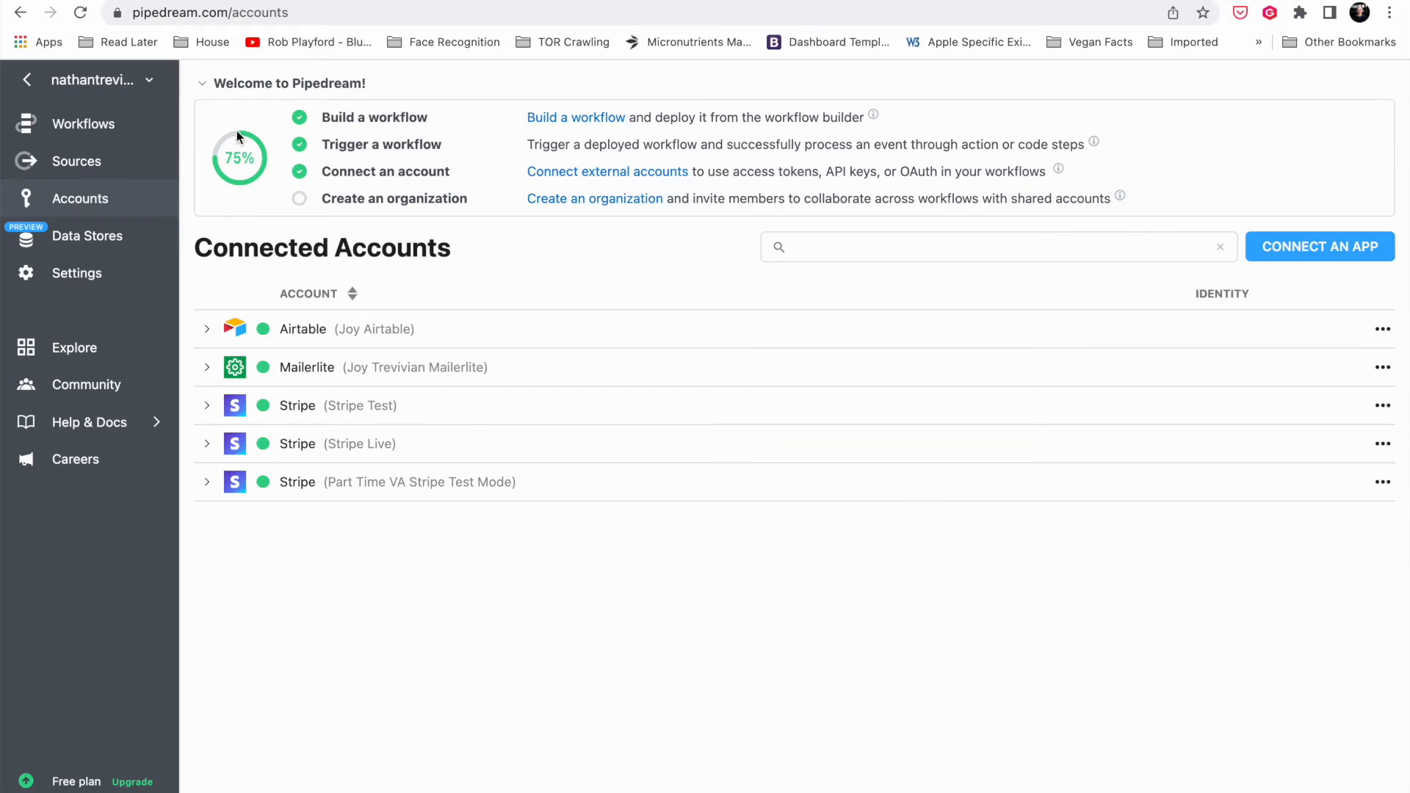
{"action": "left_click", "coordinate": [122, 125]}
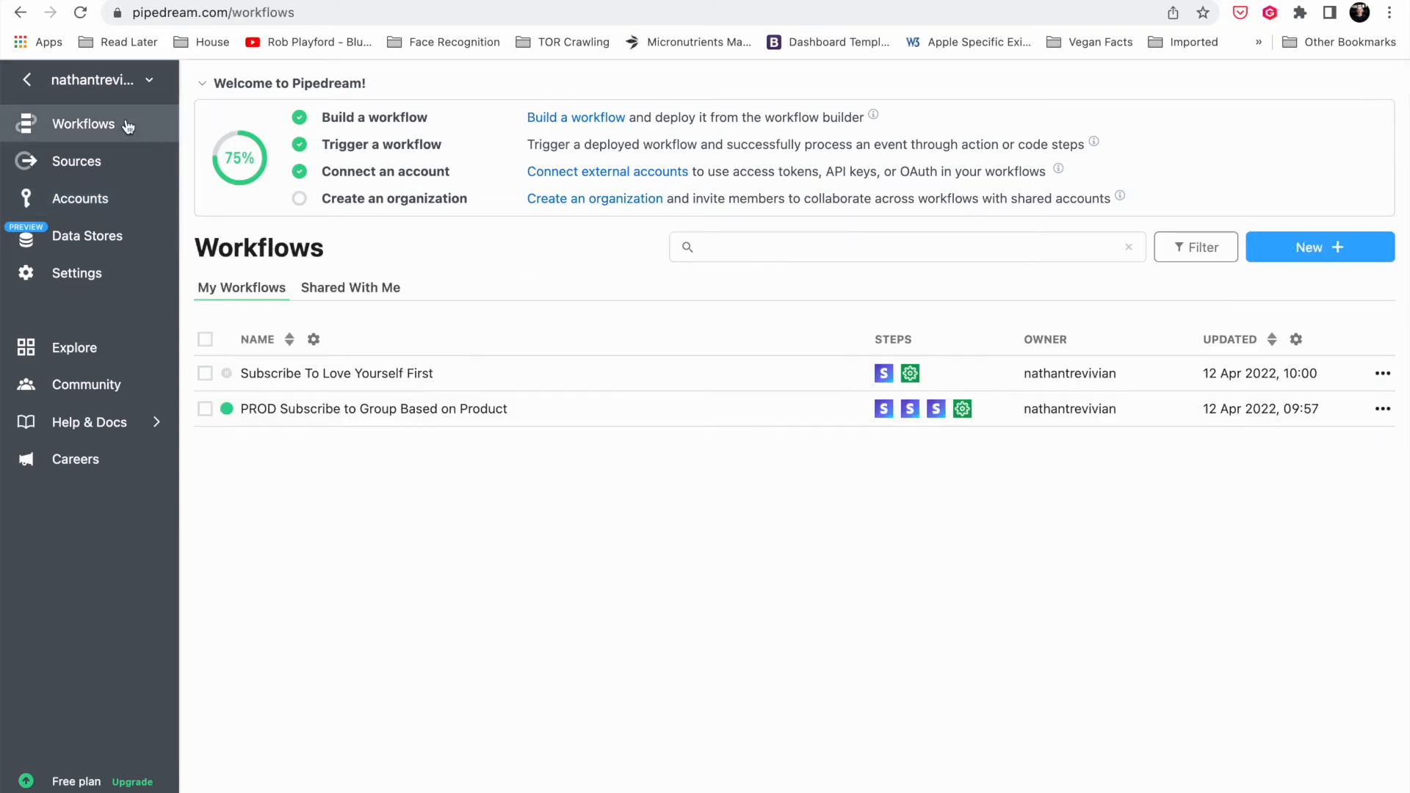
- Start a new workflow with a Stripe Custom Webhook Events trigger using the test-mode Stripe account
{"action": "left_click", "coordinate": [1337, 247]}
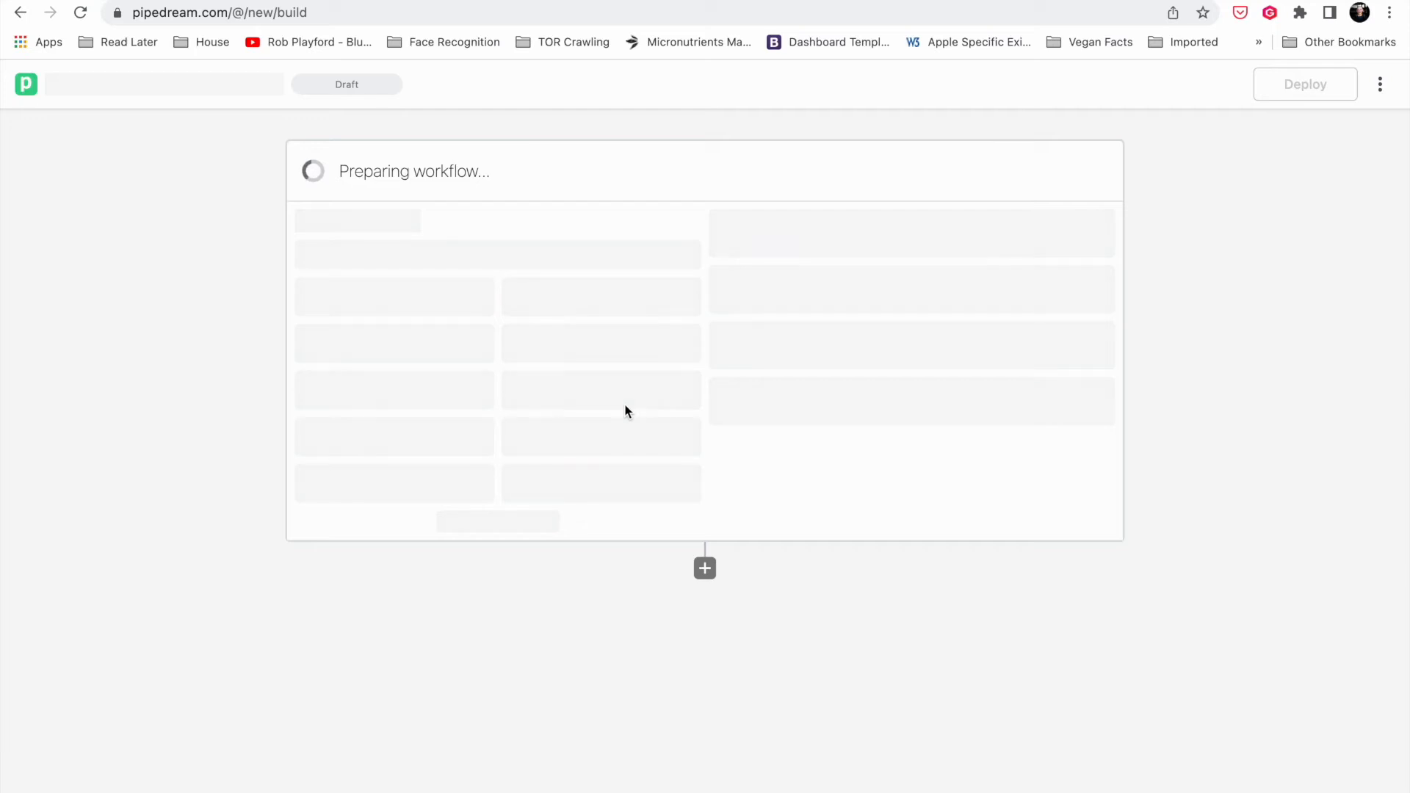
{"action": "left_click", "coordinate": [451, 247]}
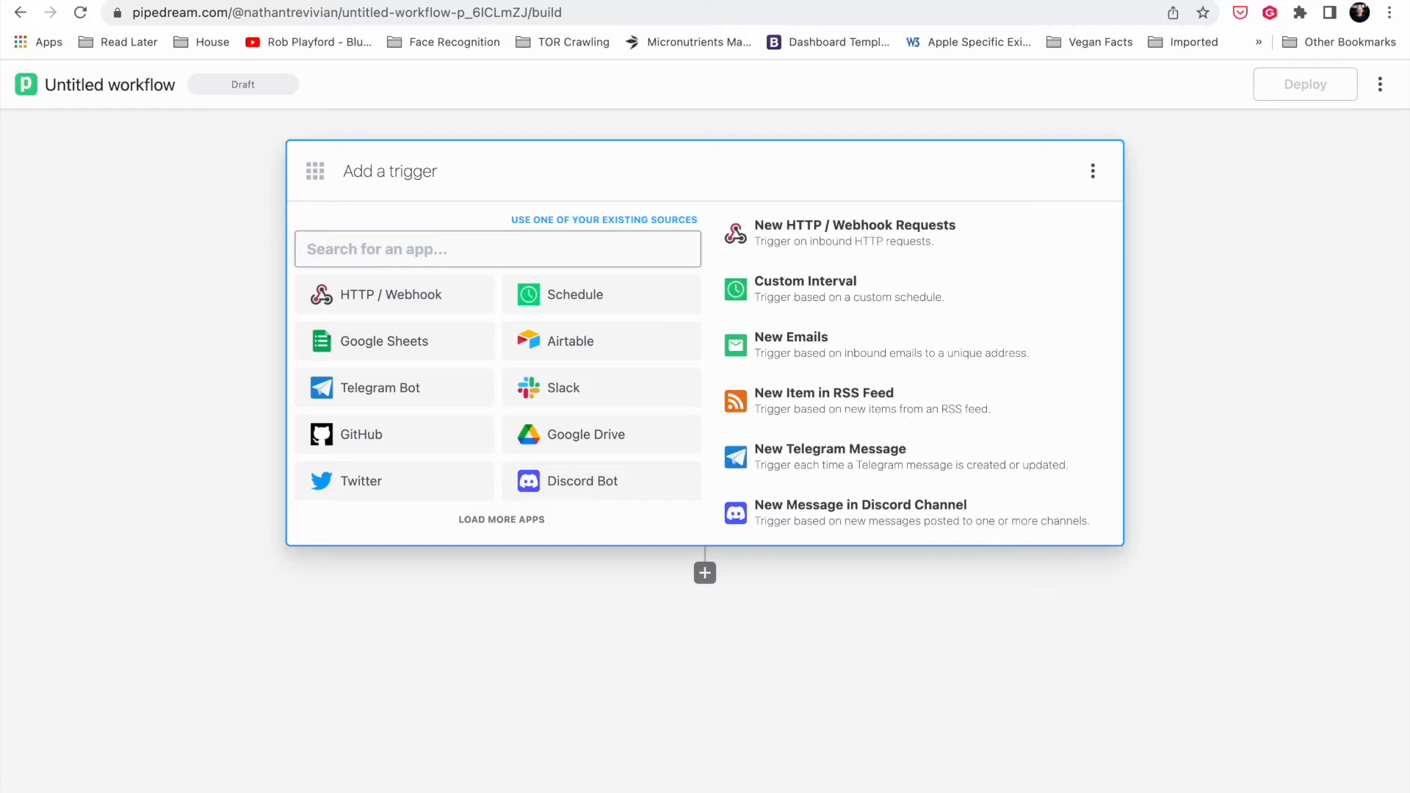
{"action": "type", "text": "Stripe"}
{"action": "left_click", "coordinate": [386, 296]}
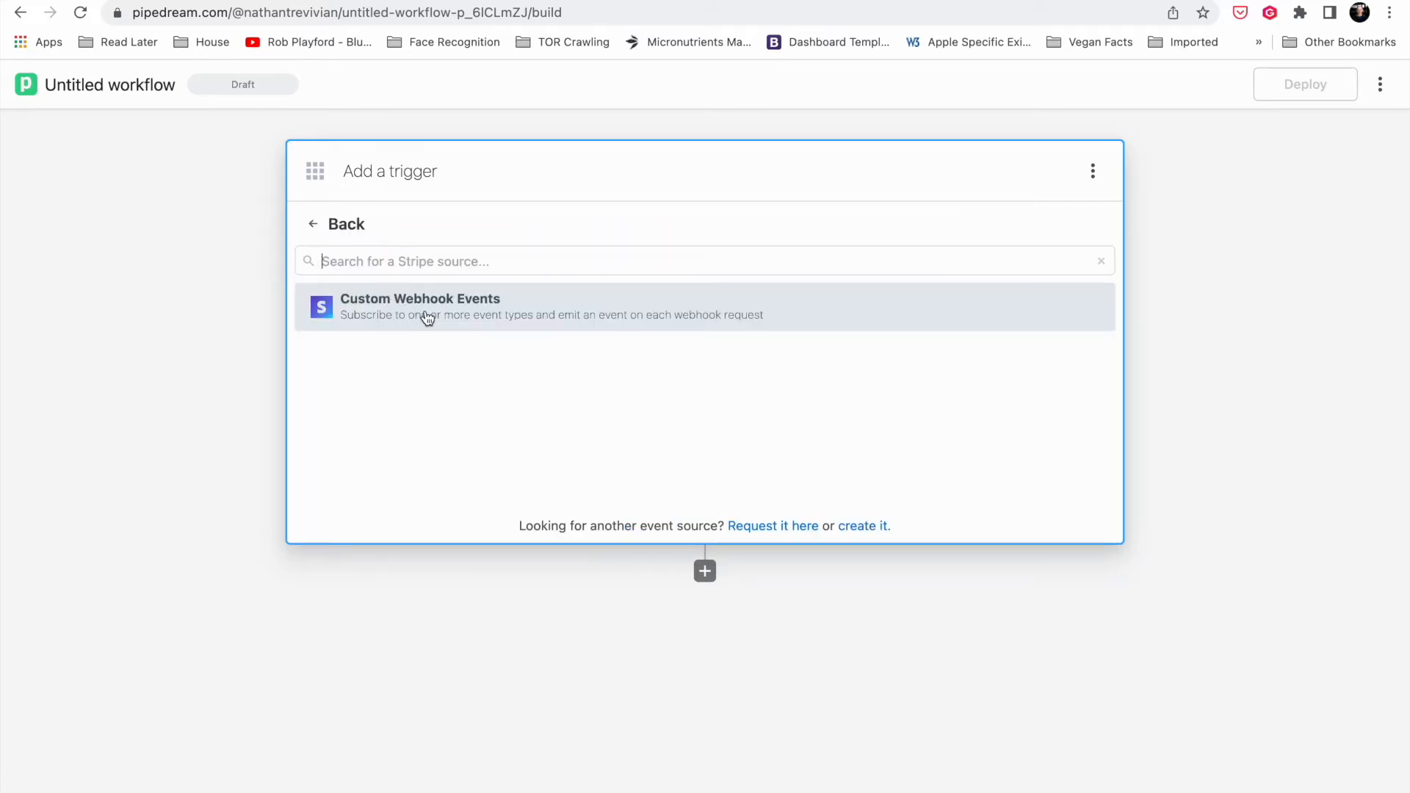
{"action": "left_click", "coordinate": [428, 317]}
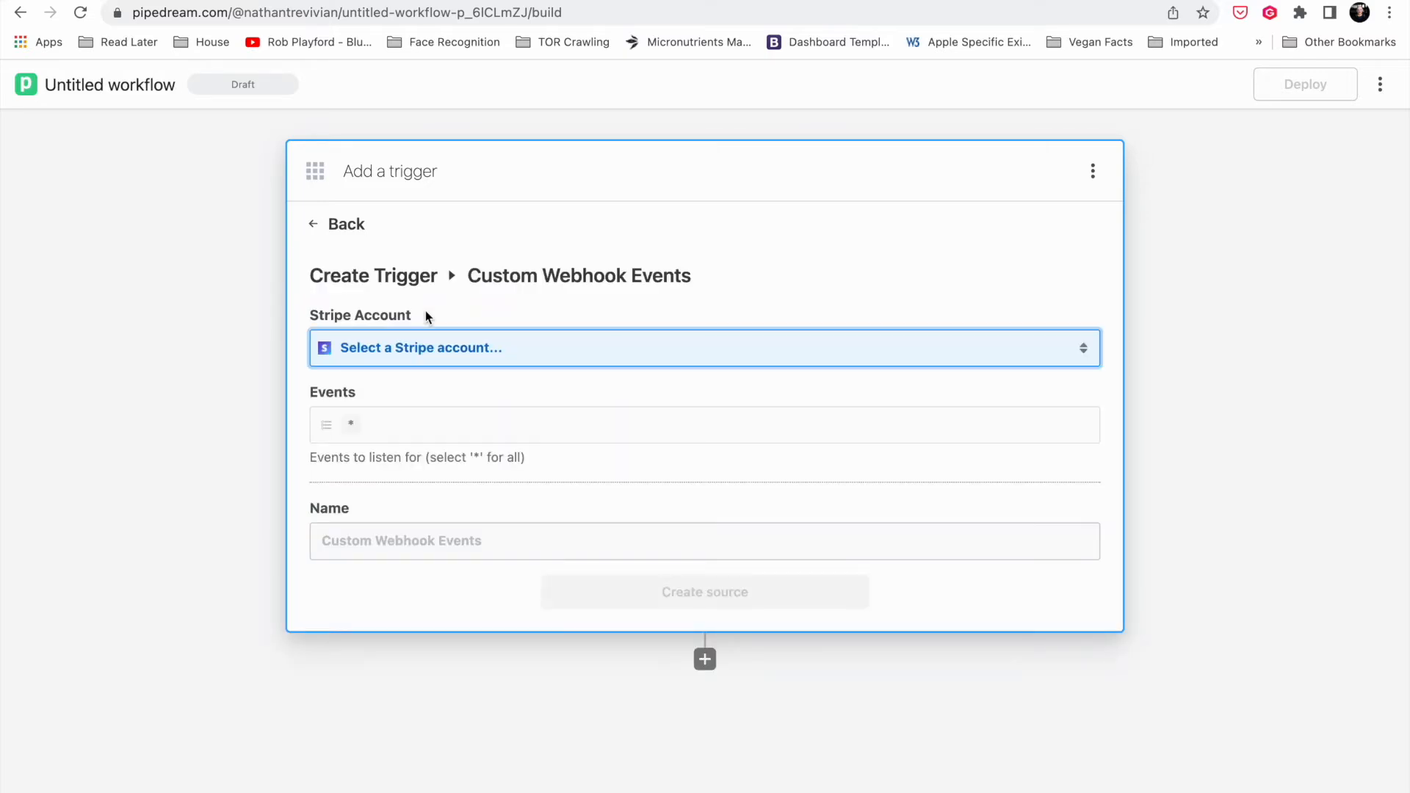
{"action": "left_click", "coordinate": [431, 350]}
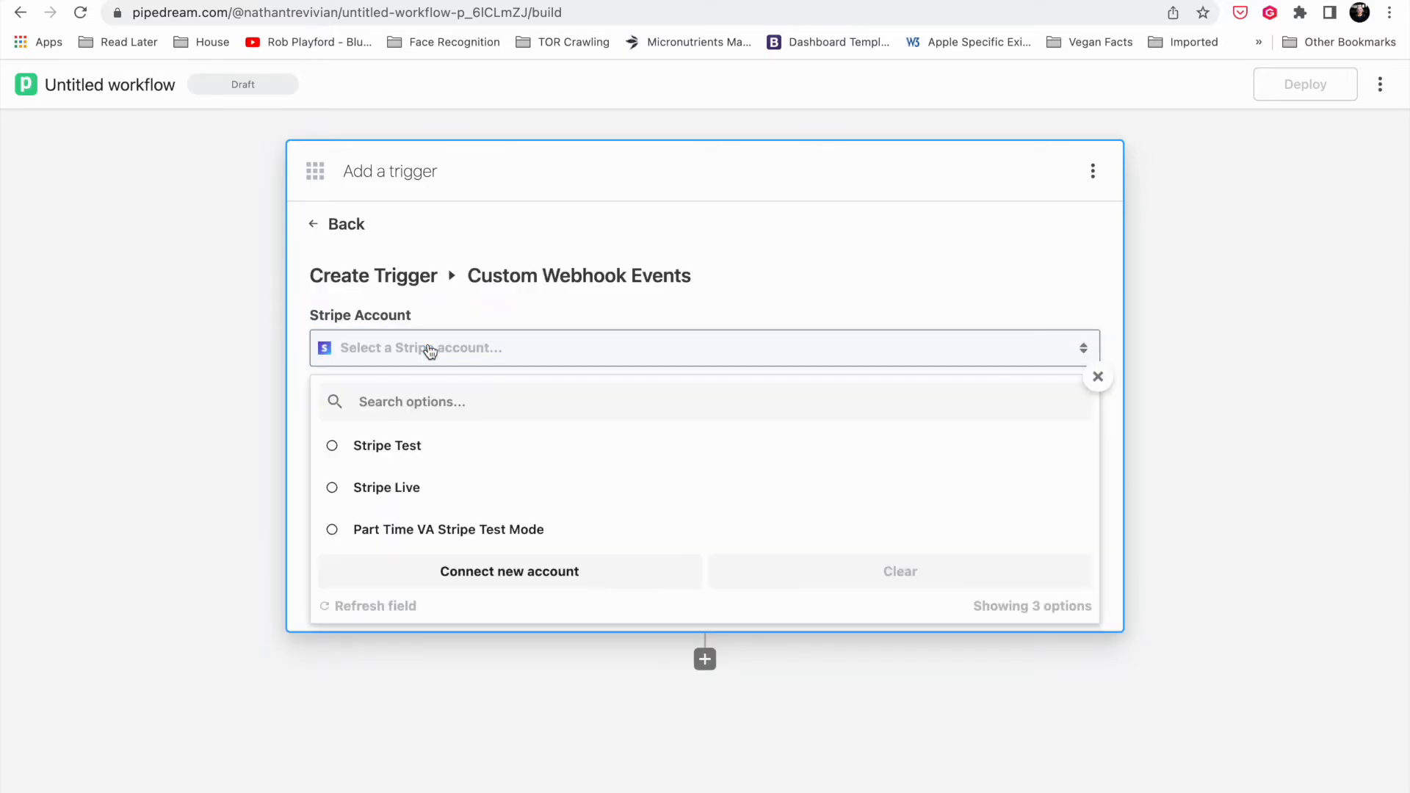
{"action": "left_click", "coordinate": [474, 543]}
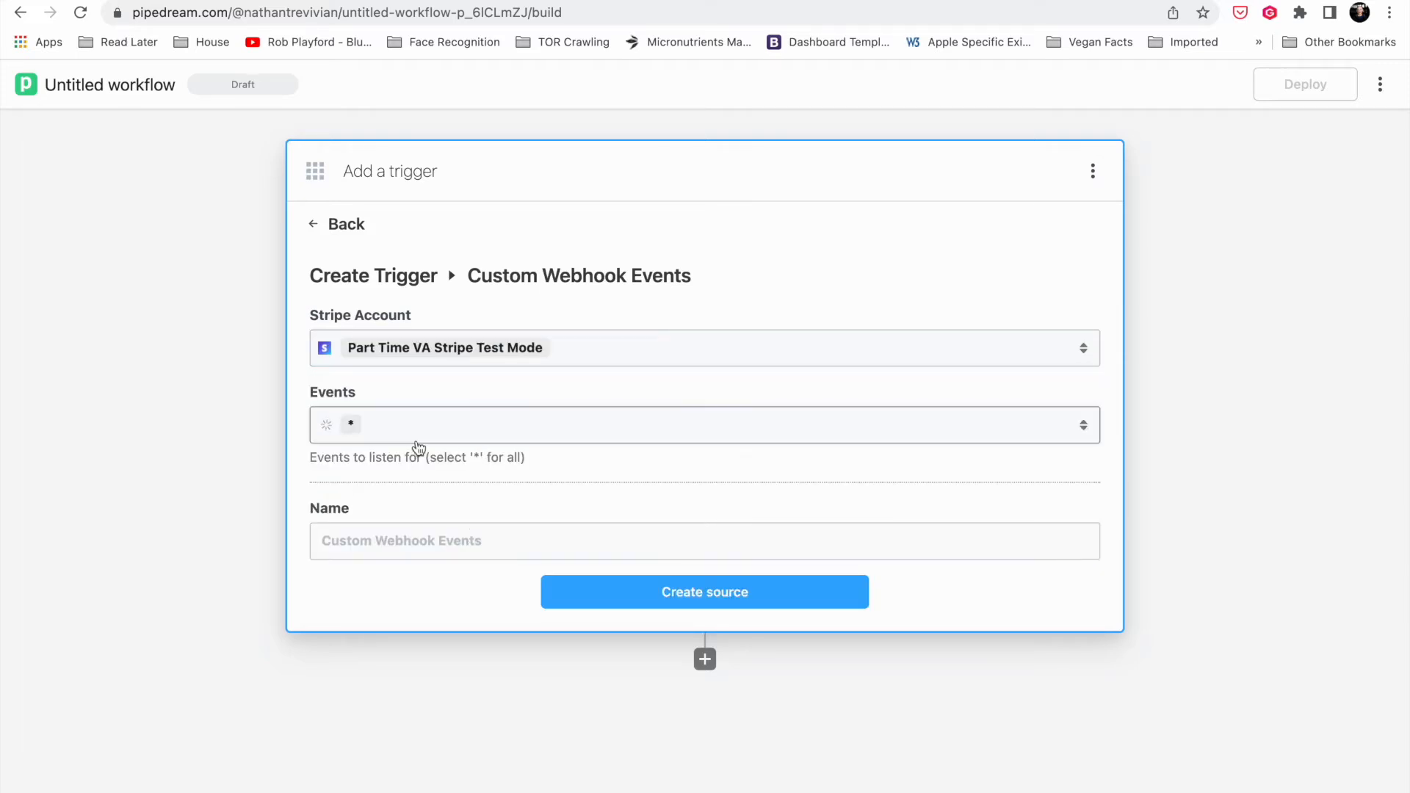
- Limit the trigger to checkout.session.completed events, name it 'Stripe Purchase', and create the source
{"action": "left_click", "coordinate": [350, 429]}
{"action": "left_click", "coordinate": [333, 568]}
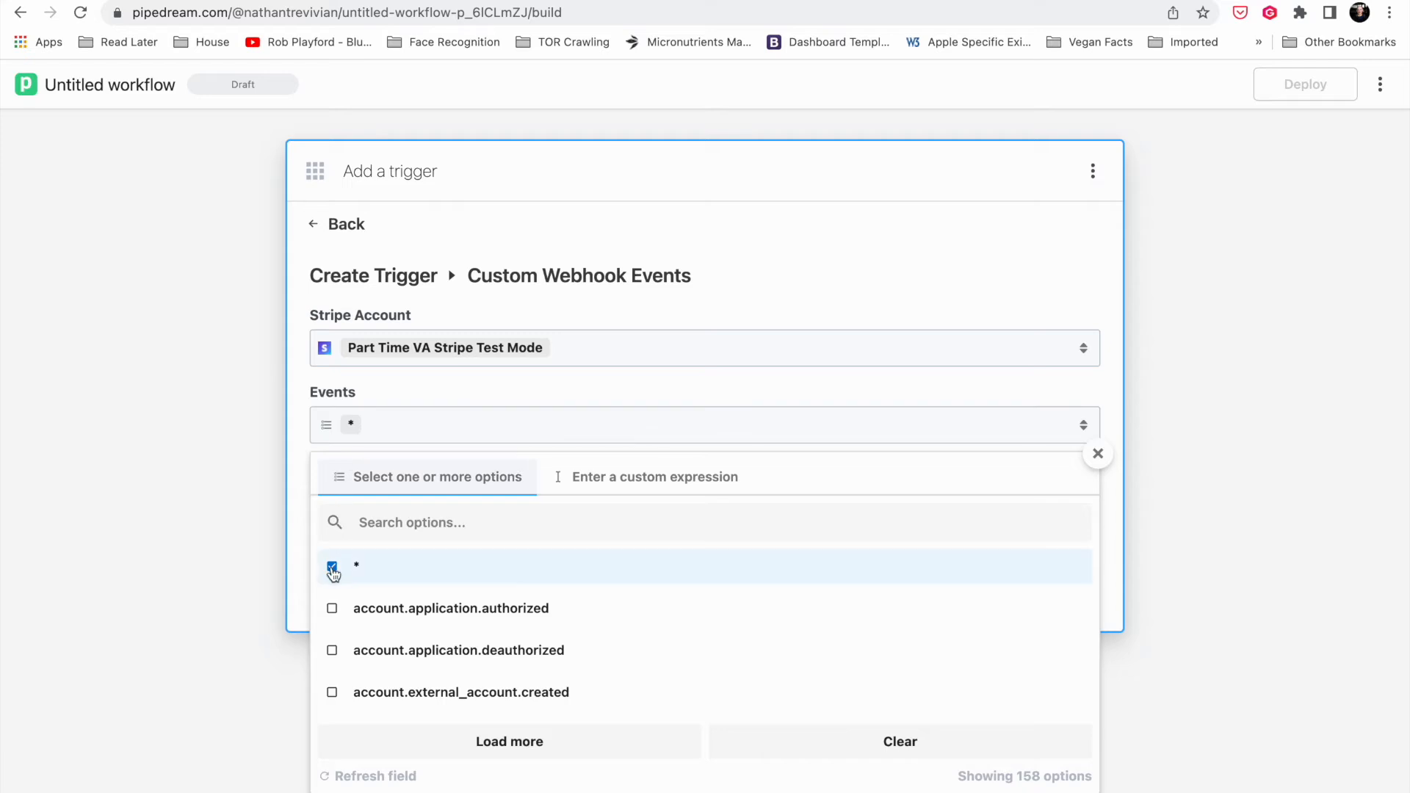
{"action": "left_click", "coordinate": [476, 523]}
{"action": "type", "text": "checkout"}
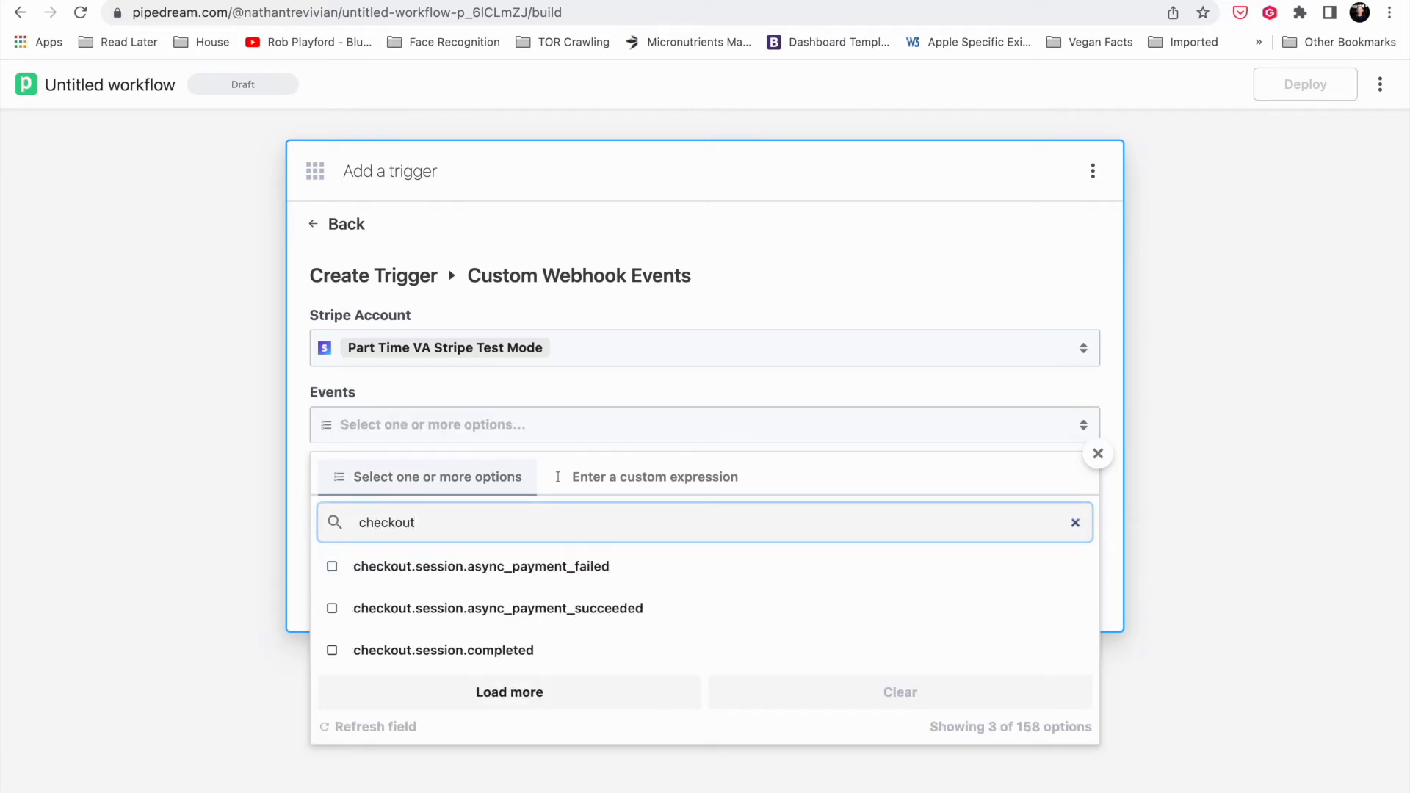
{"action": "left_click", "coordinate": [488, 649]}
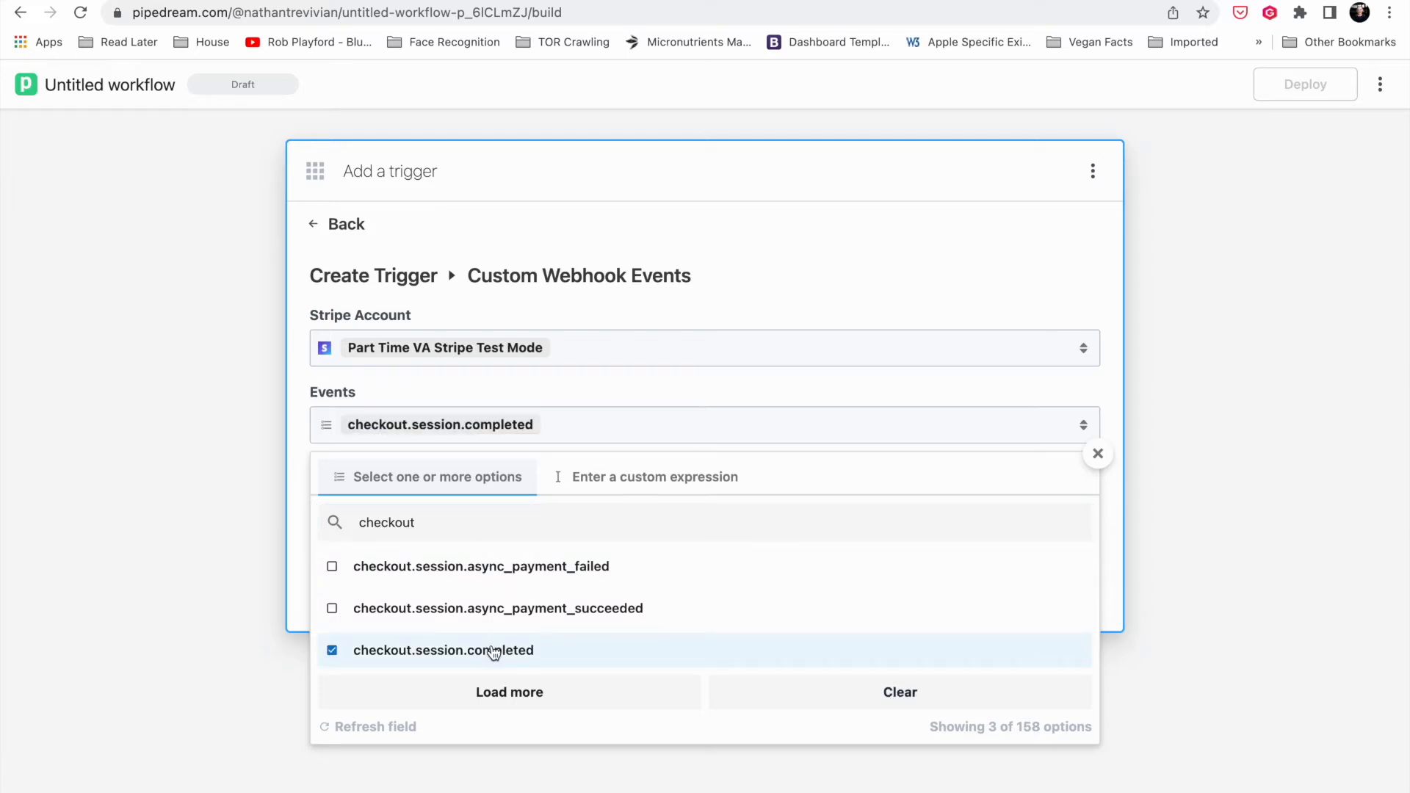
{"action": "left_click", "coordinate": [1083, 455]}
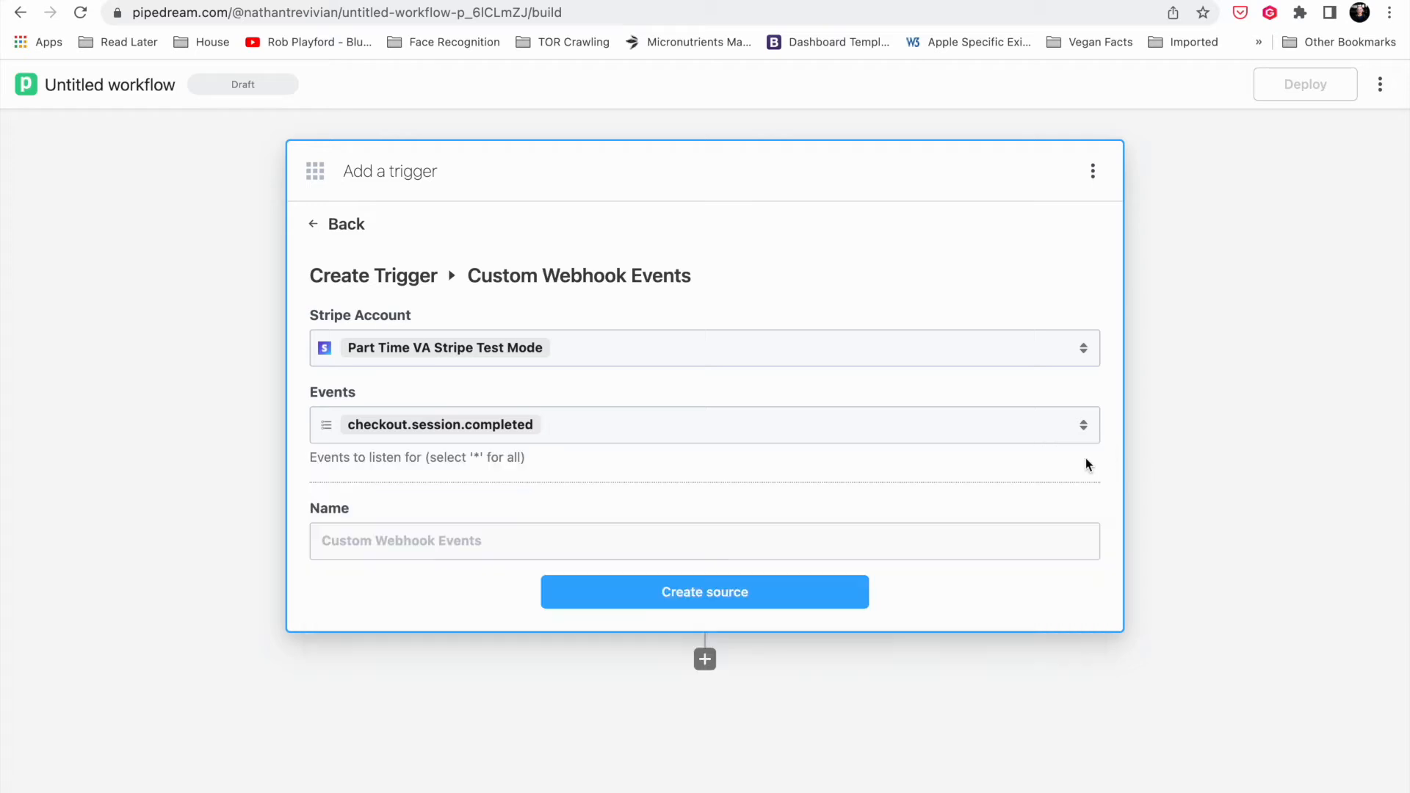
{"action": "left_click", "coordinate": [566, 536]}
{"action": "type", "text": "Stripe "}
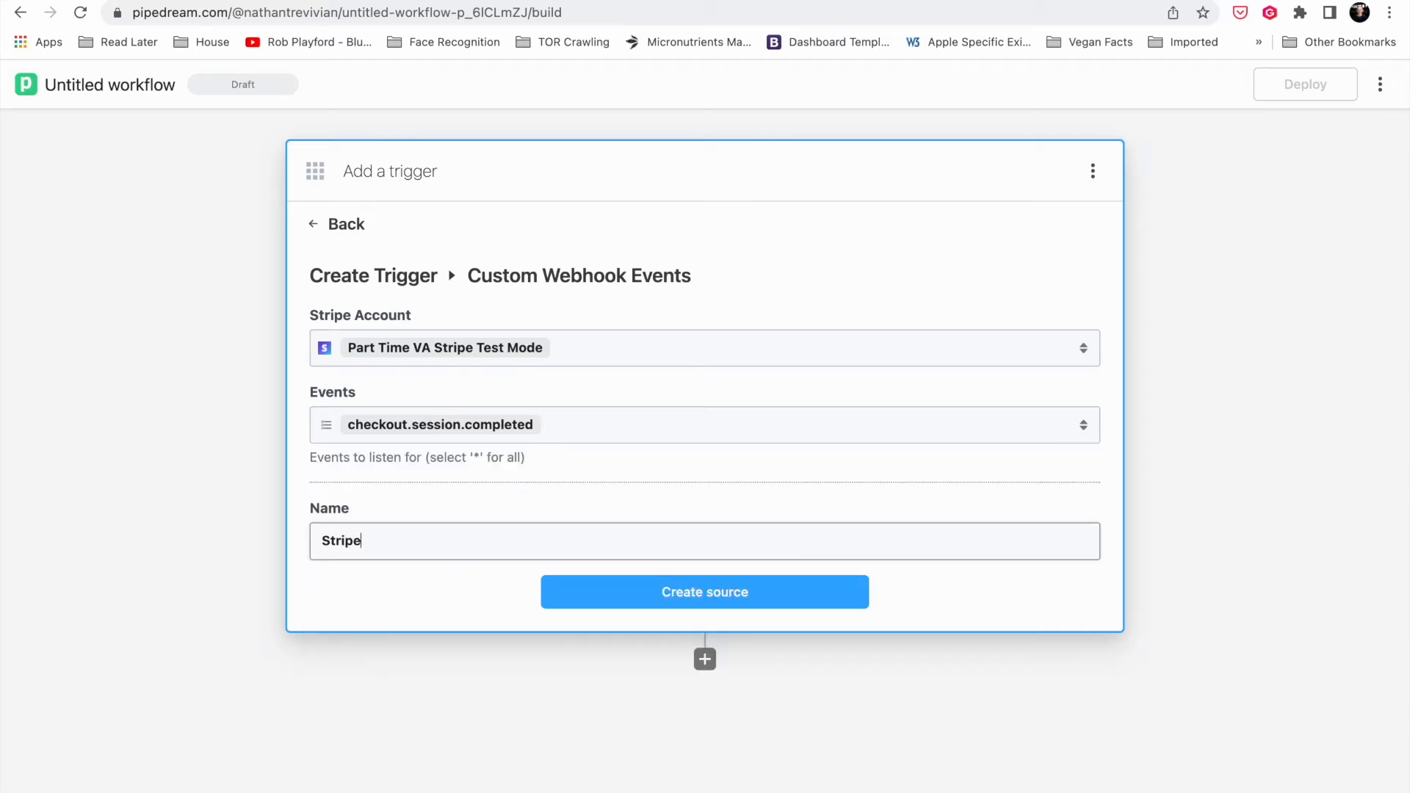
{"action": "type", "text": "Purchase"}
{"action": "left_click", "coordinate": [634, 592]}
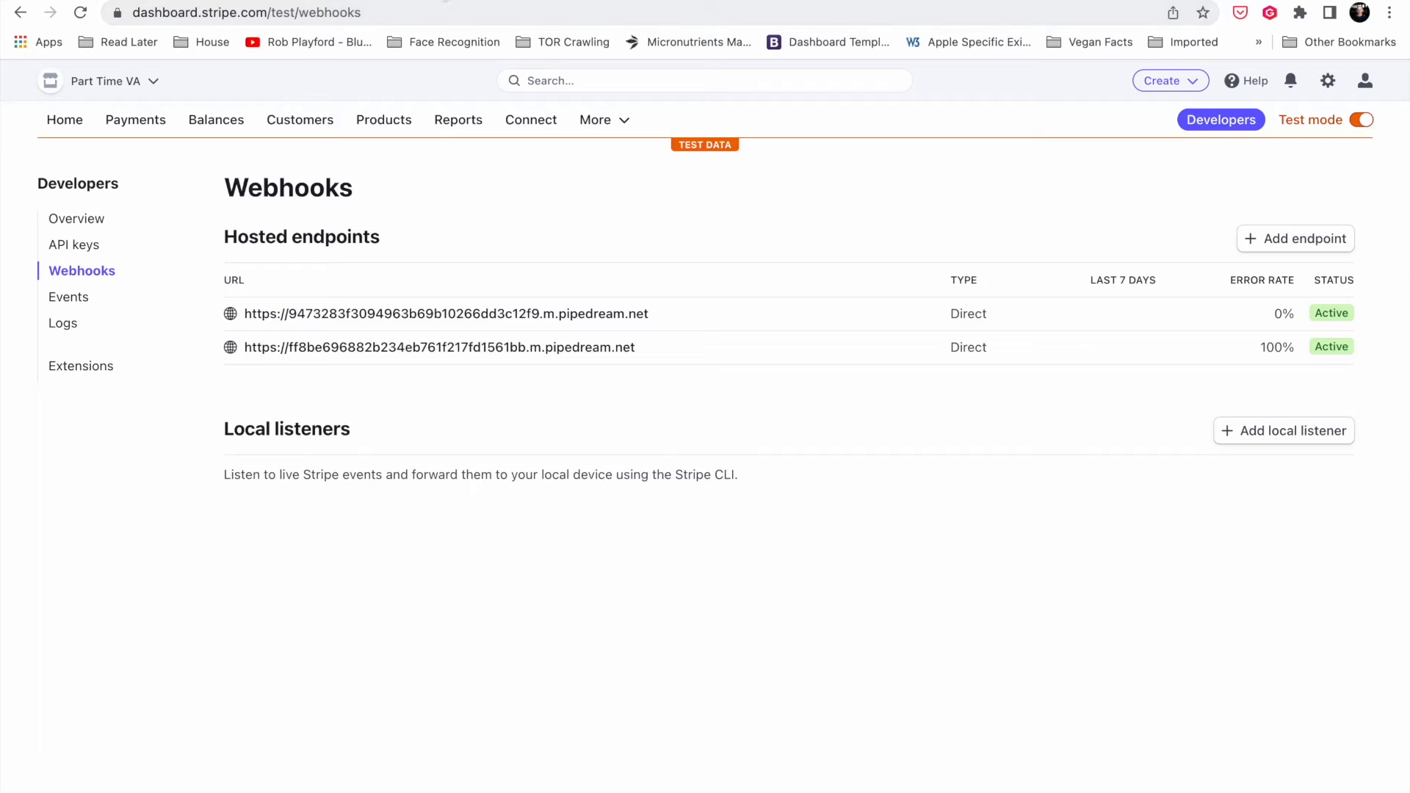
- Switch back to the Pipedream workflow after checking the new pipedream.net webhook endpoint
{"action": "left_click", "coordinate": [383, 1]}
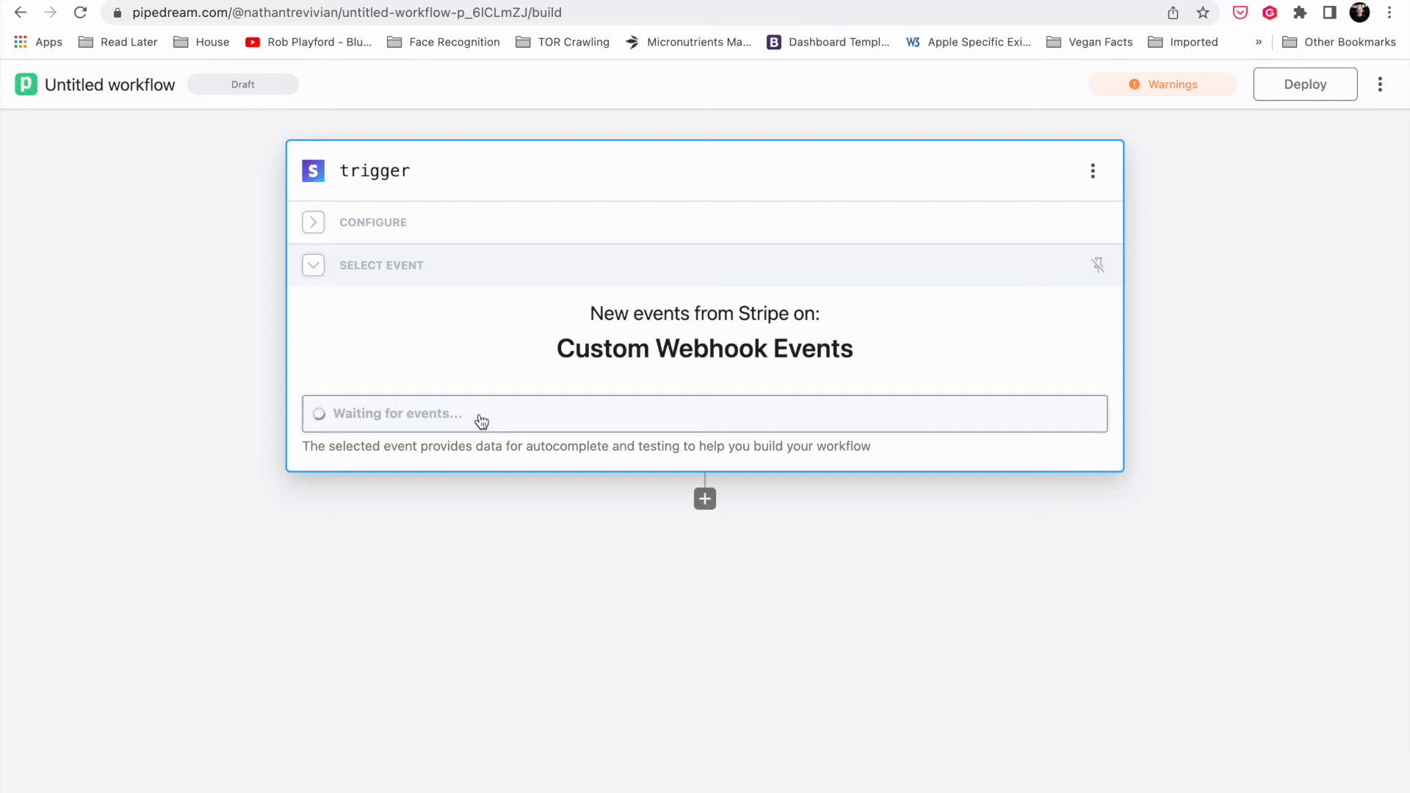
- Copy the My Book payment link URL and load it in a new browser tab
{"action": "left_click", "coordinate": [234, 1]}
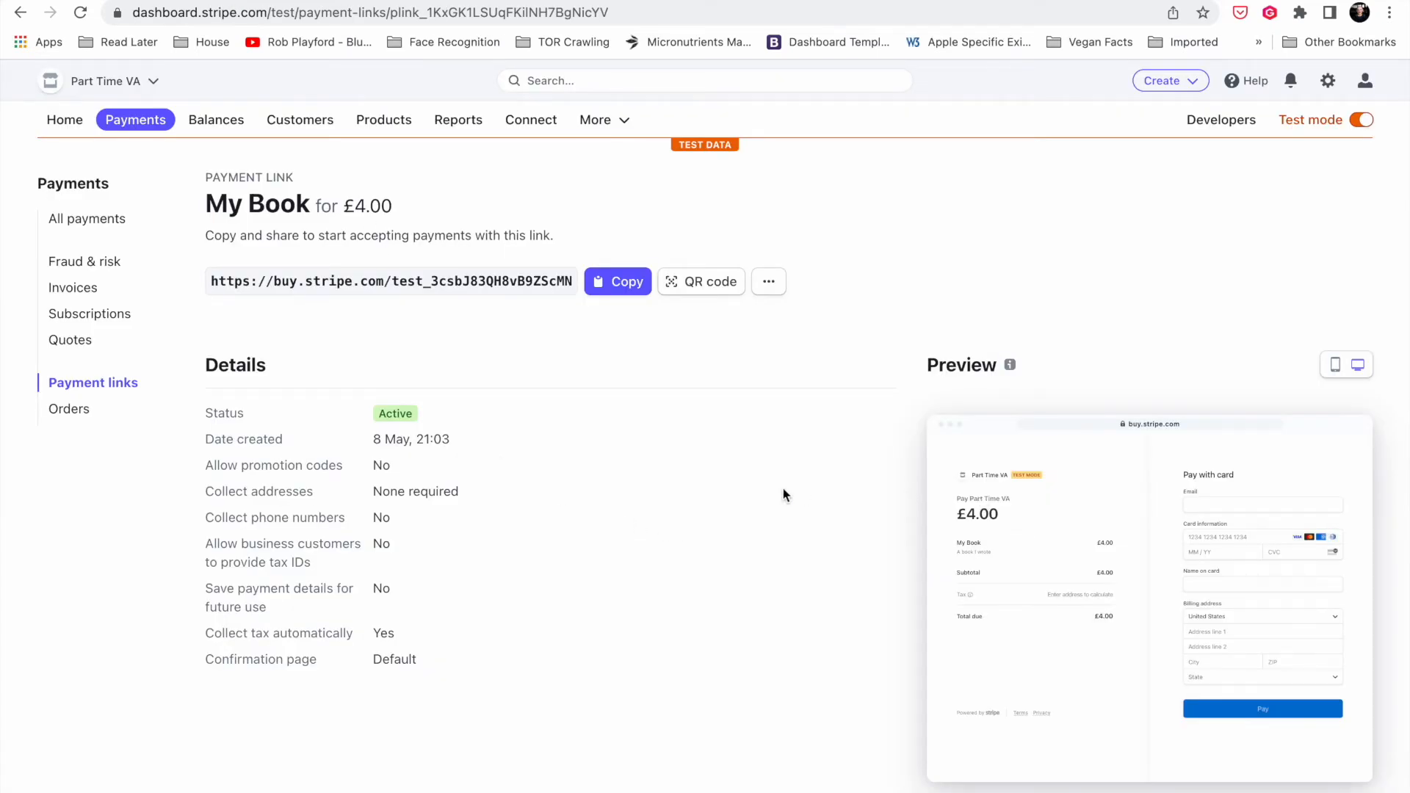
{"action": "left_click", "coordinate": [629, 287]}
{"action": "key", "text": "super+t"}
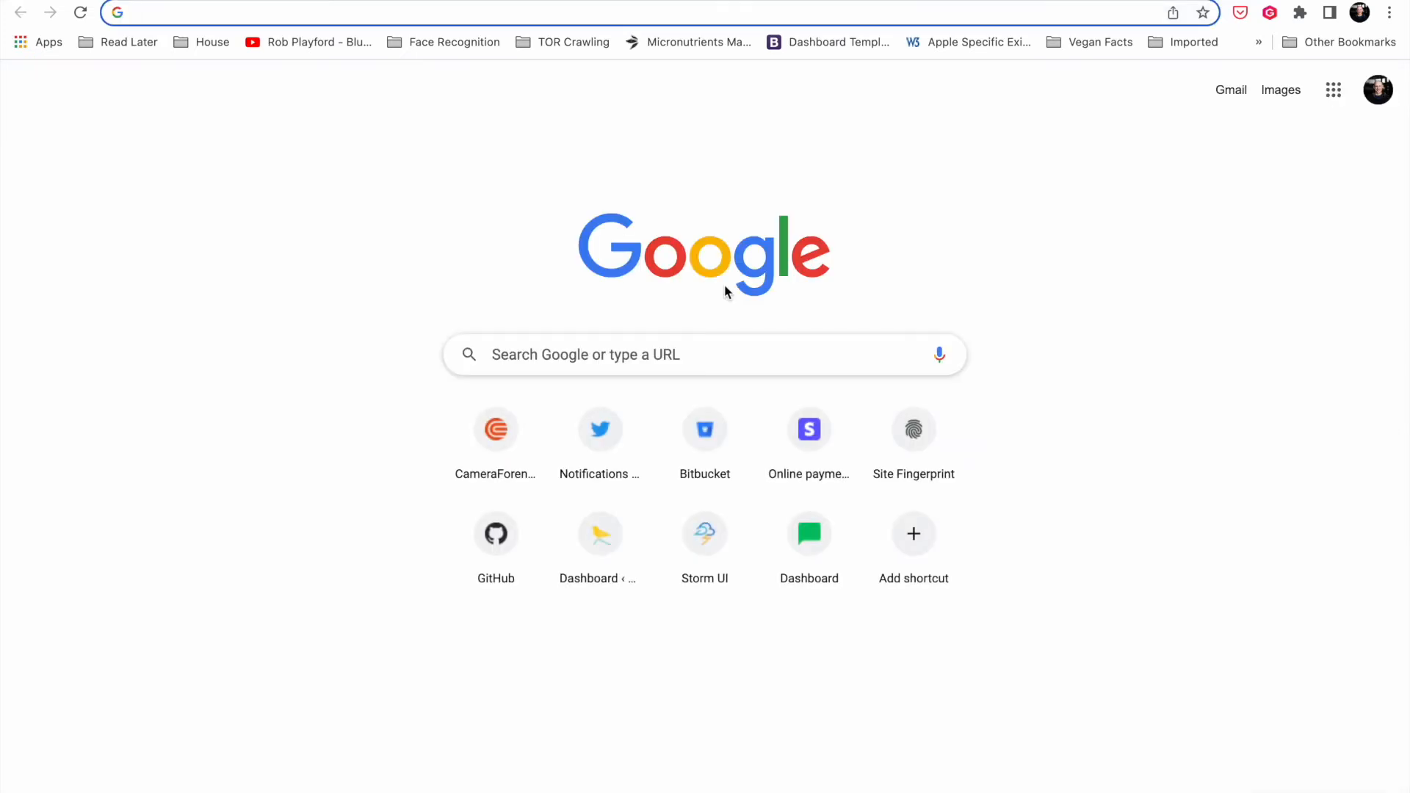
{"action": "key", "text": "super+v"}
{"action": "key", "text": "Return"}
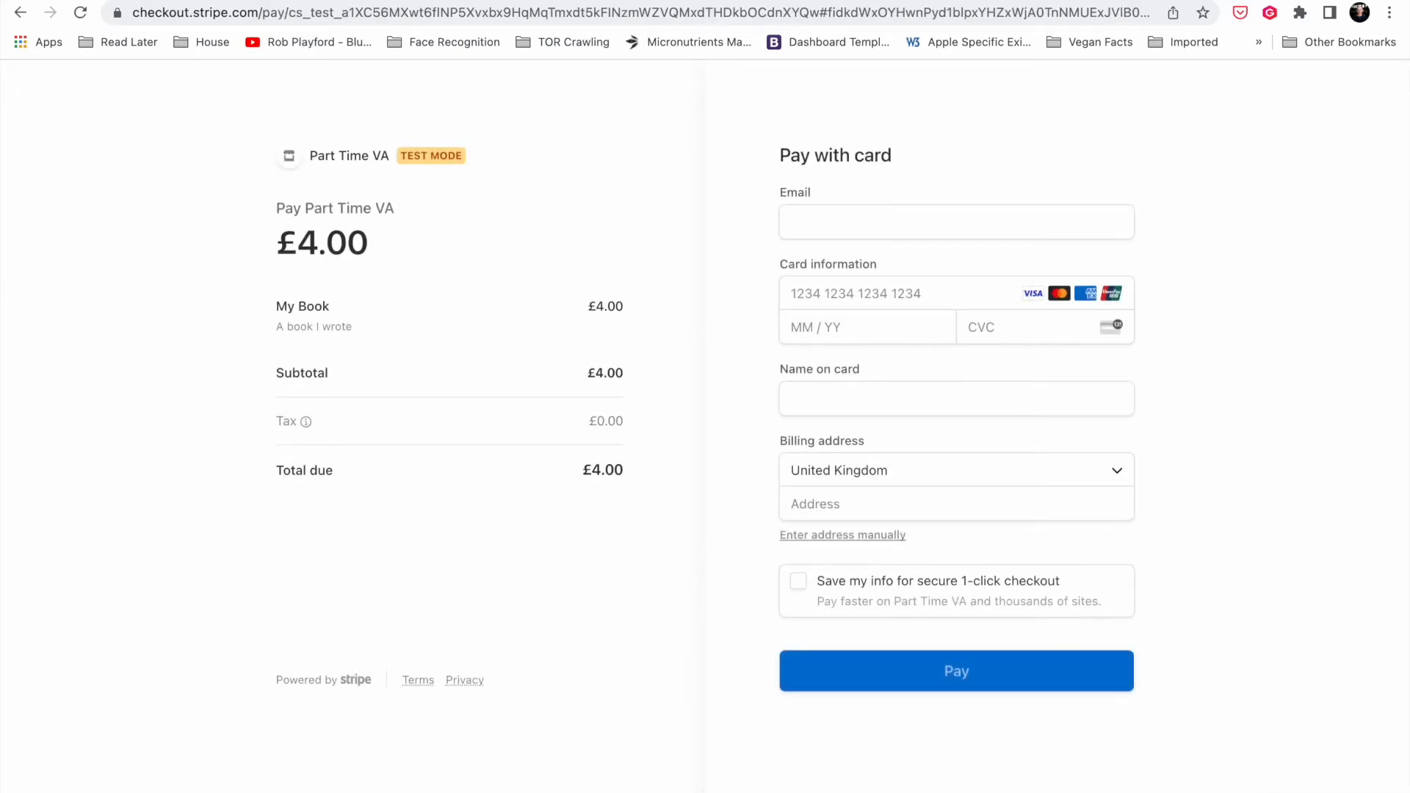
{"action": "left_click", "coordinate": [869, 223]}
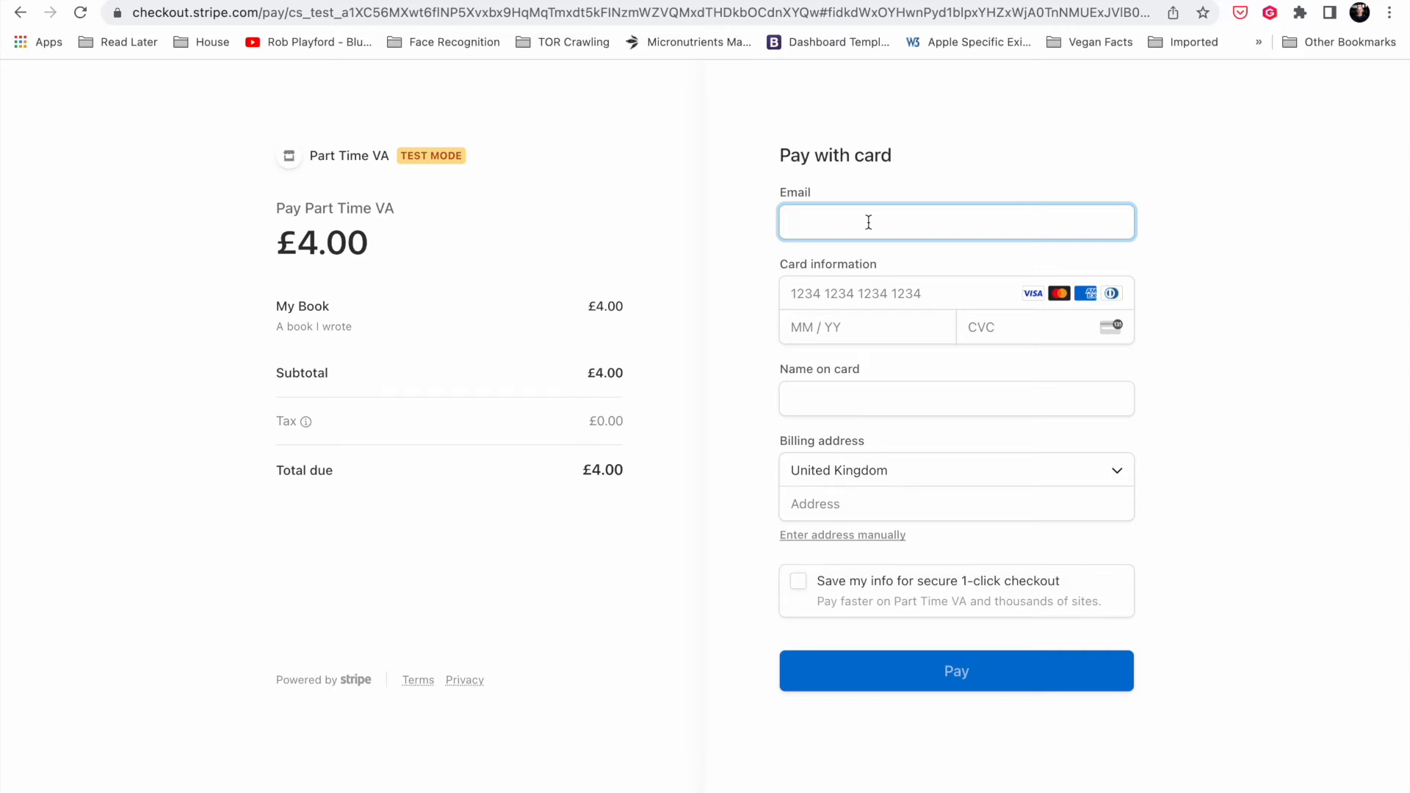
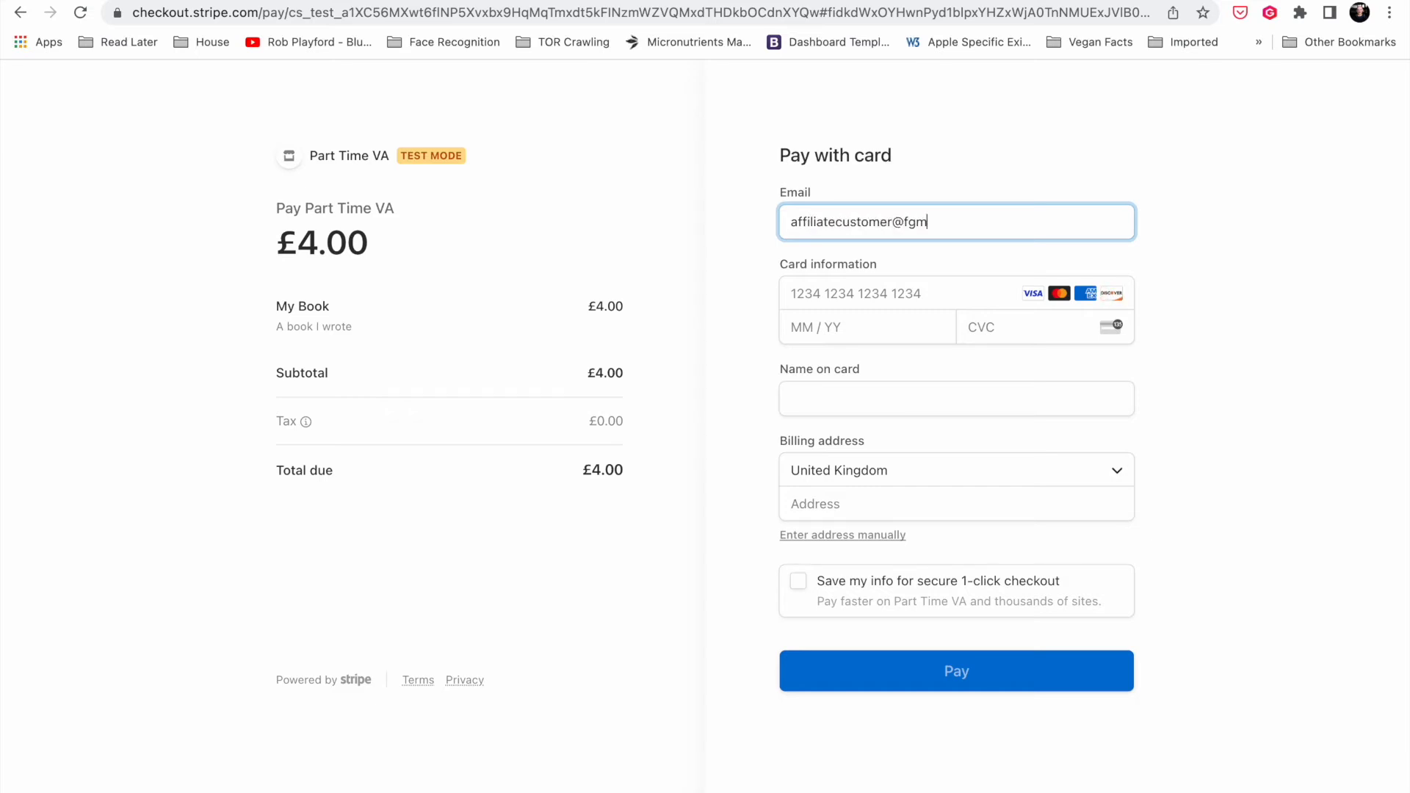
{"action": "key", "text": "Tab"}
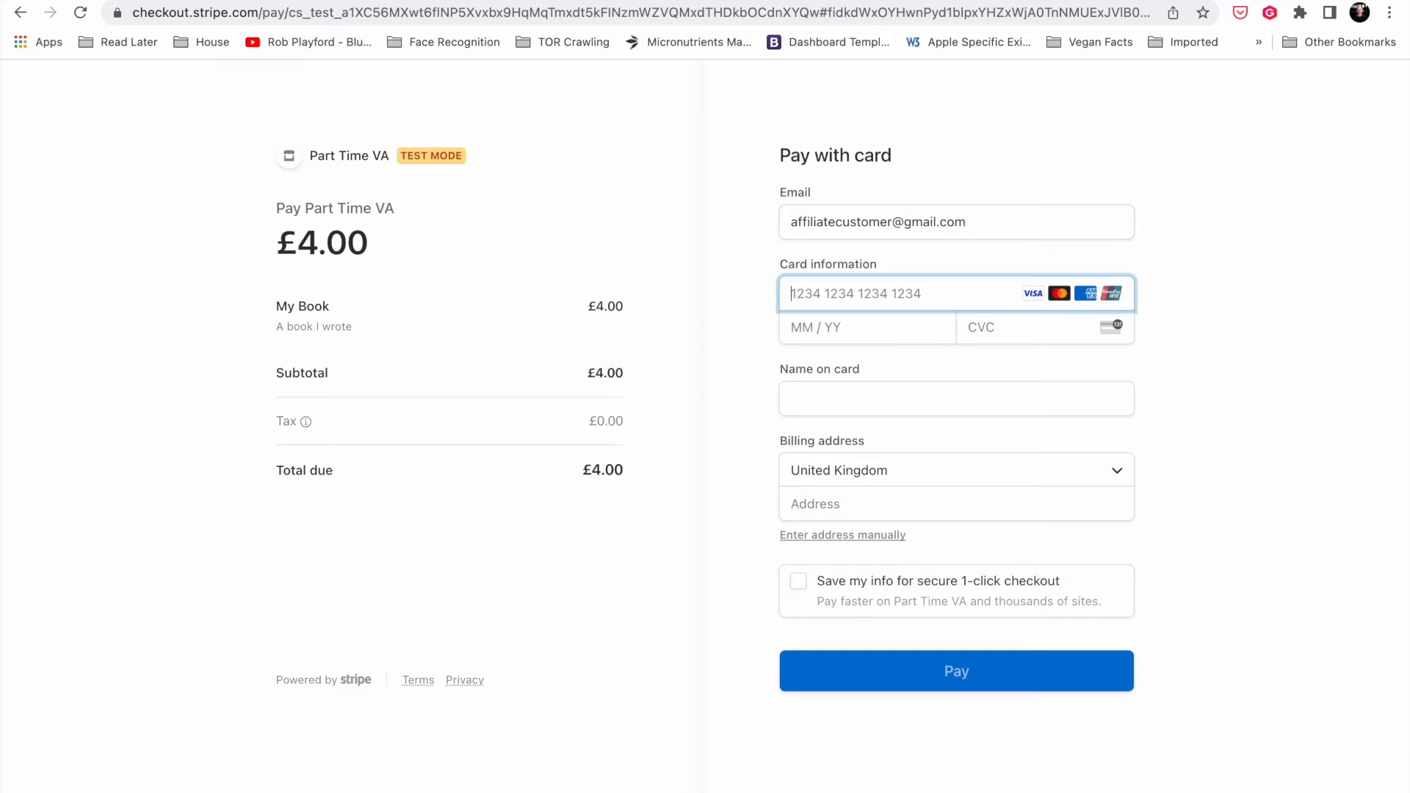
{"action": "type", "text": "4242 42"}
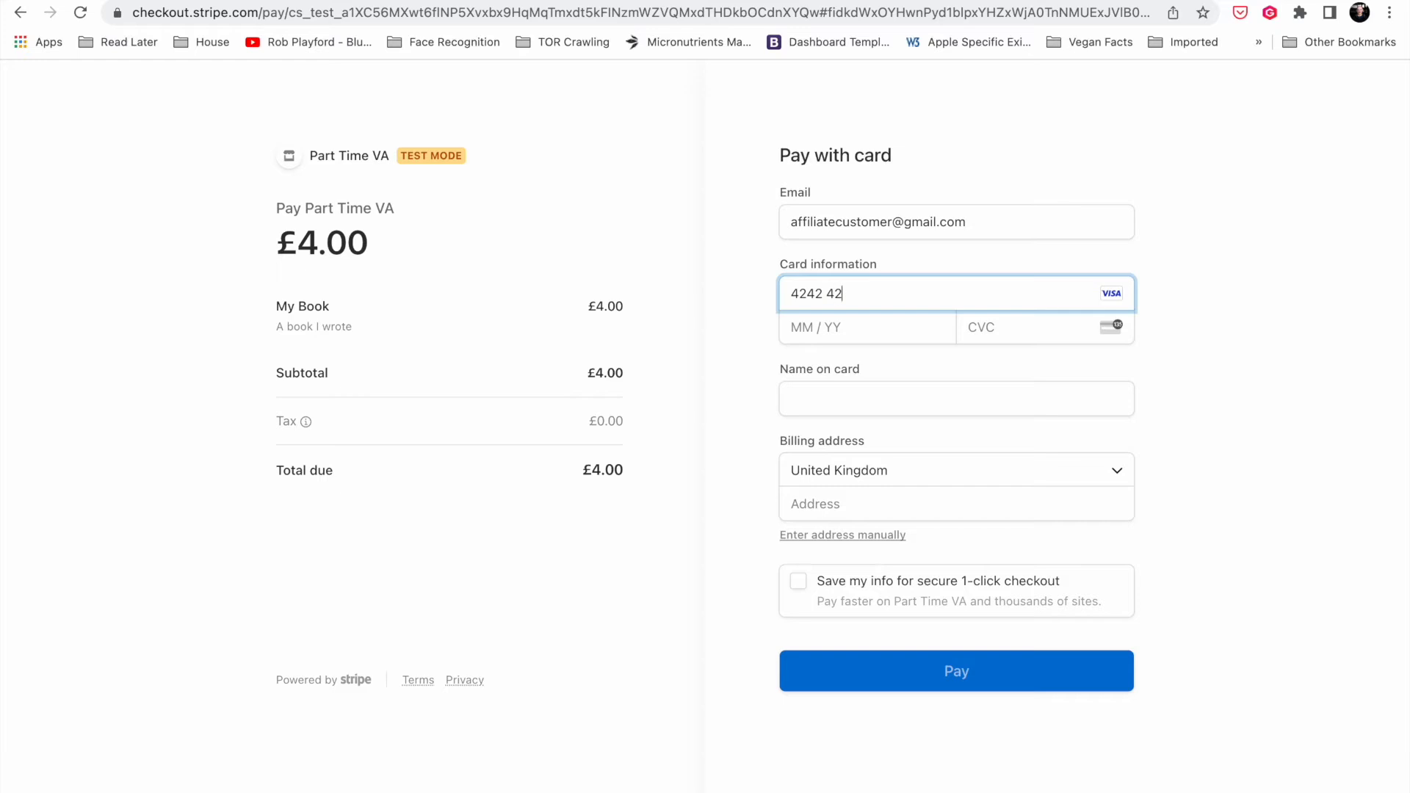
{"action": "type", "text": "42 4242 4242"}
{"action": "type", "text": "0225"}
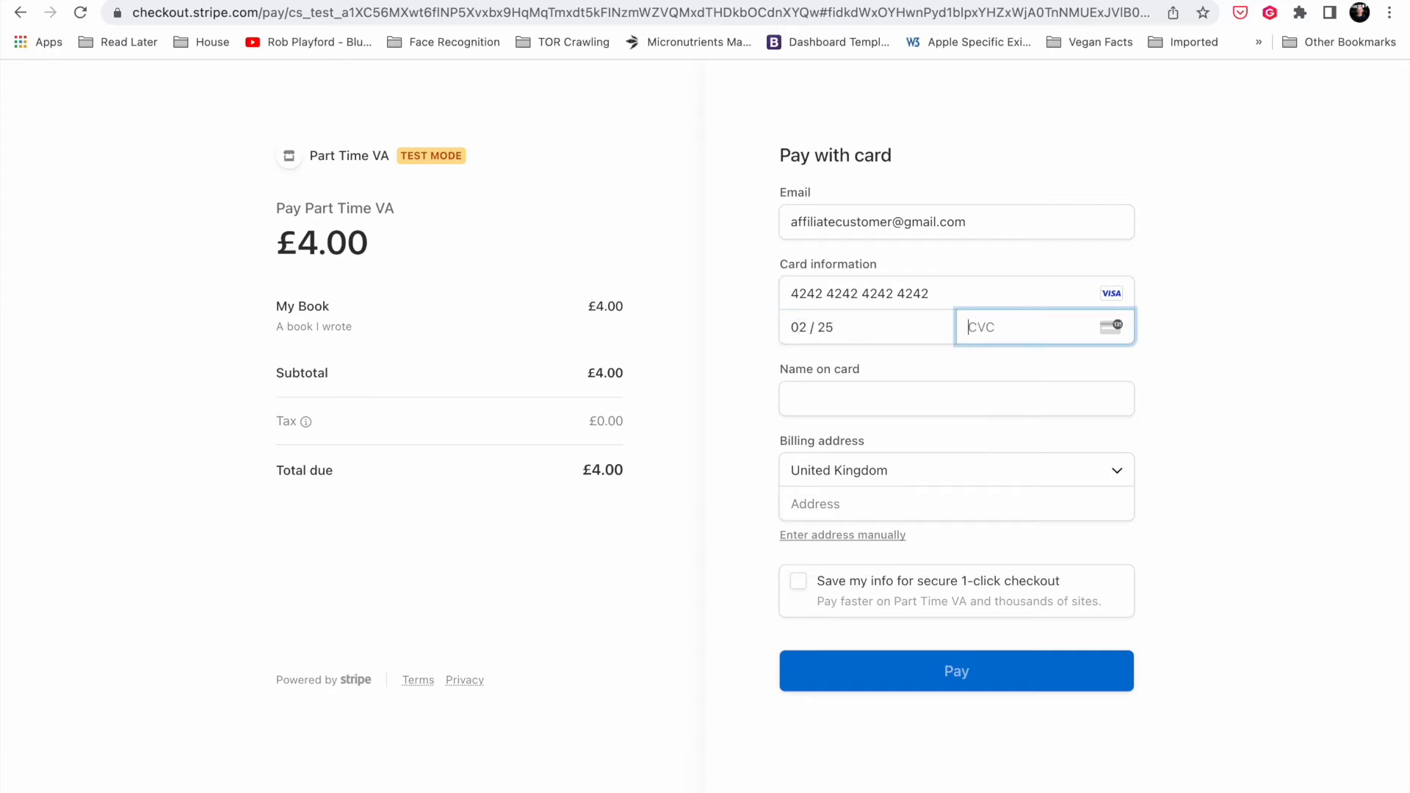
{"action": "type", "text": "123"}
{"action": "key", "text": "Tab"}
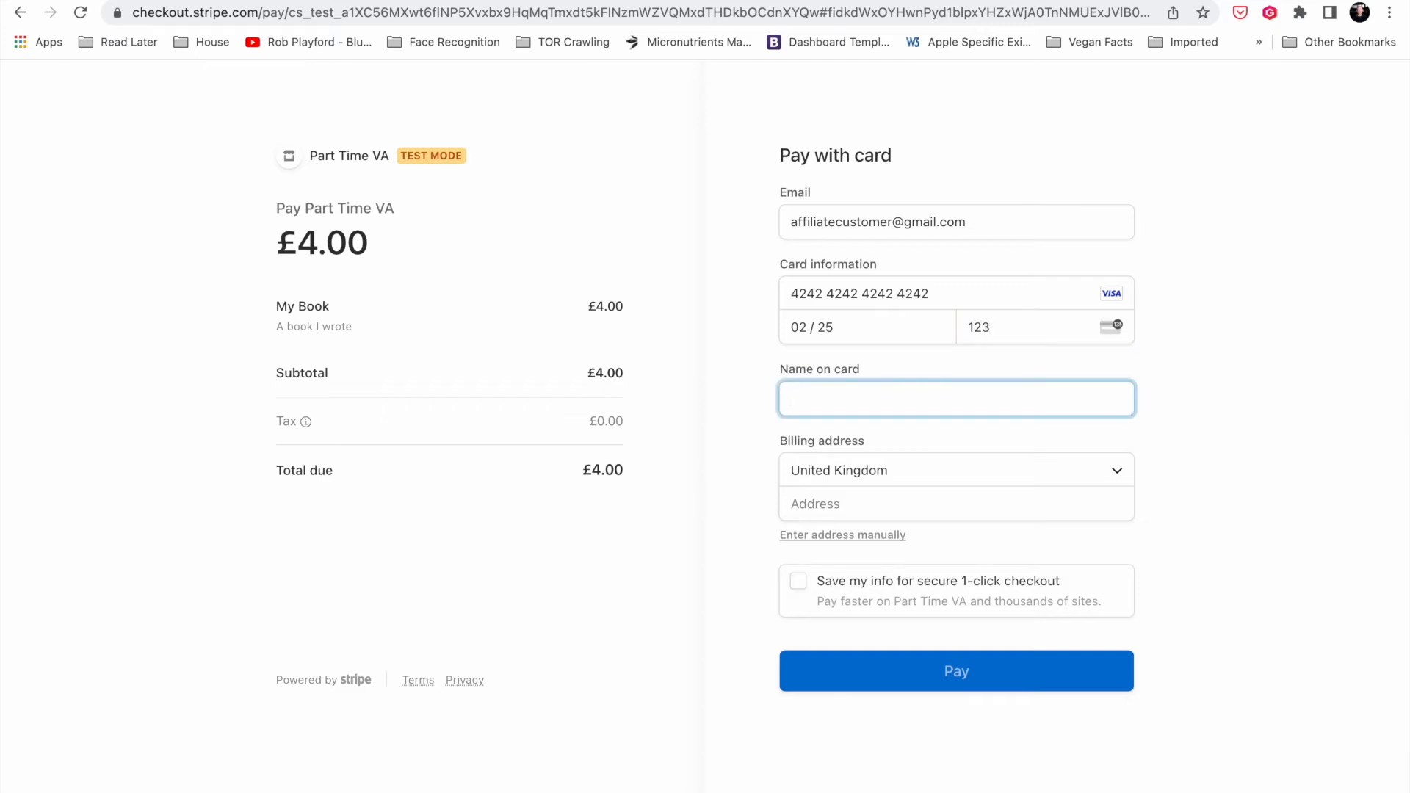
- Fill in the cardholder name and billing address, pay £4.00, and return to Pipedream
{"action": "type", "text": "Part Time Tech VA"}
{"action": "left_click", "coordinate": [861, 506]}
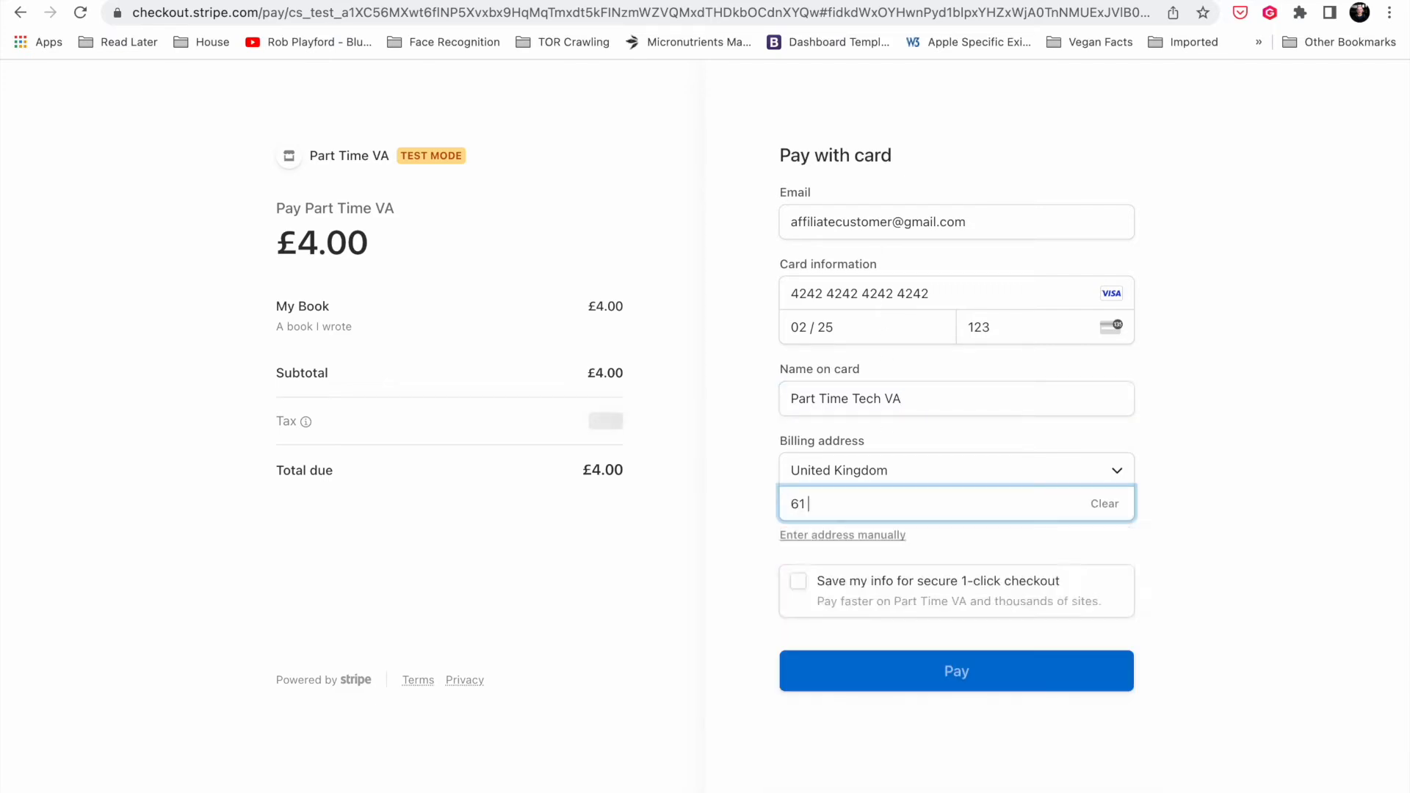
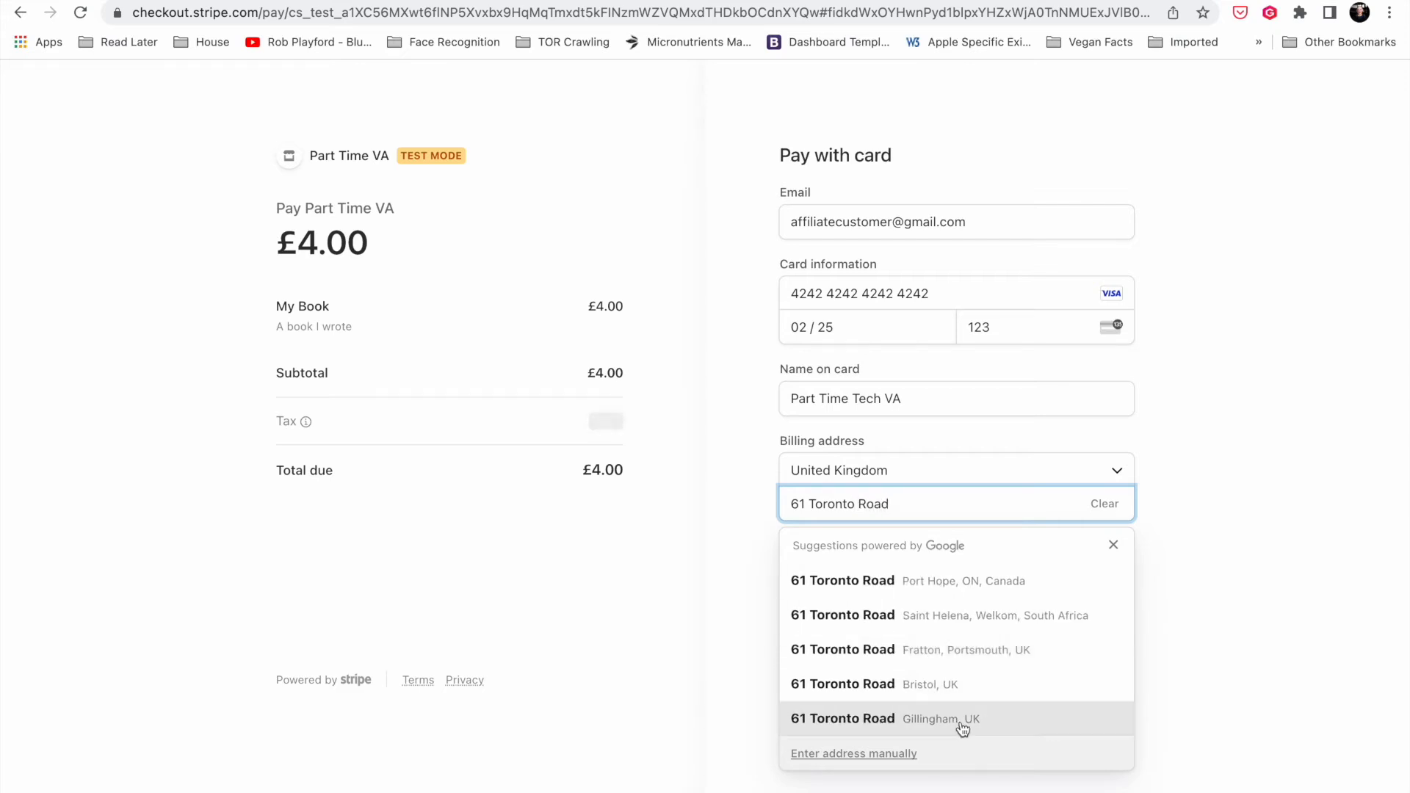
{"action": "left_click", "coordinate": [961, 681]}
{"action": "left_click", "coordinate": [958, 707]}
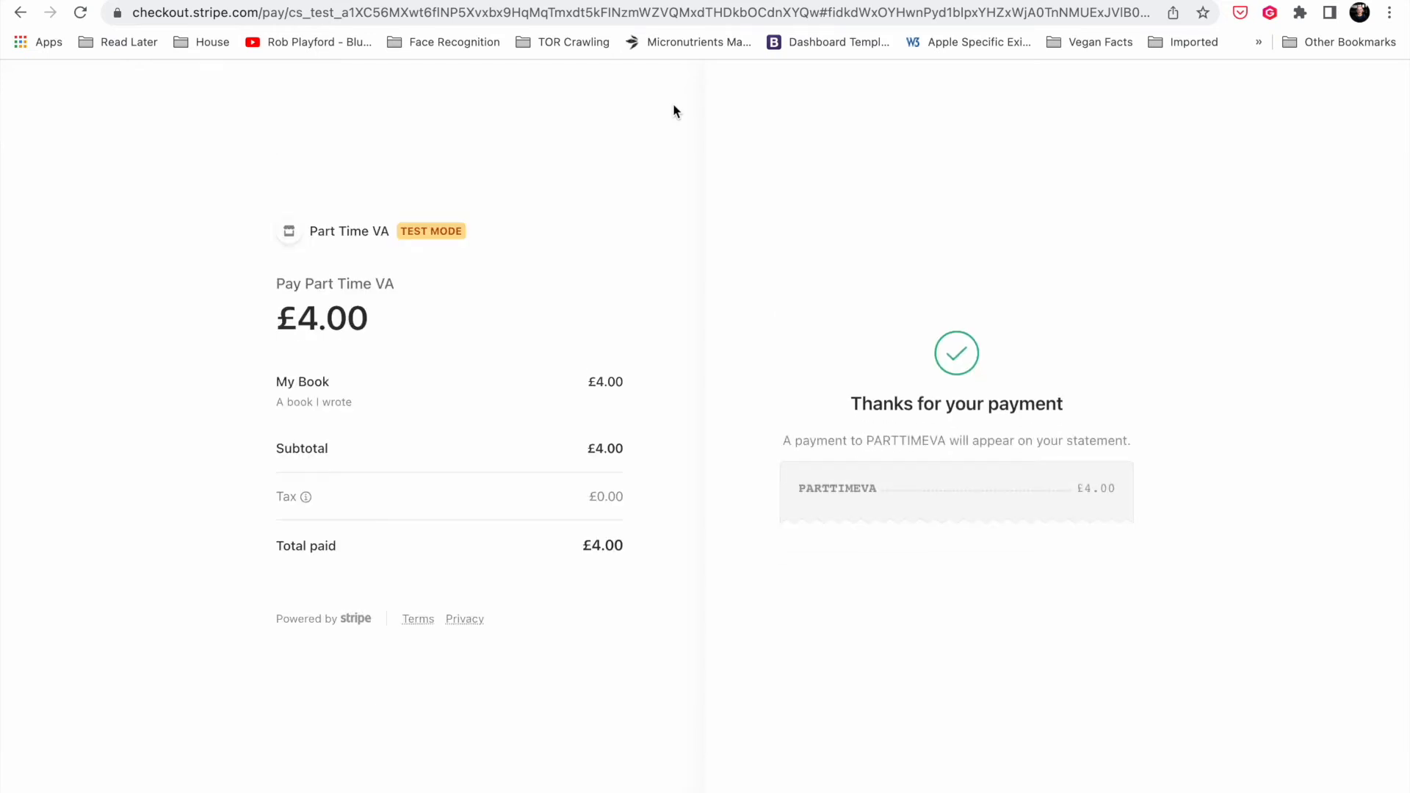
{"action": "left_click", "coordinate": [514, 2]}
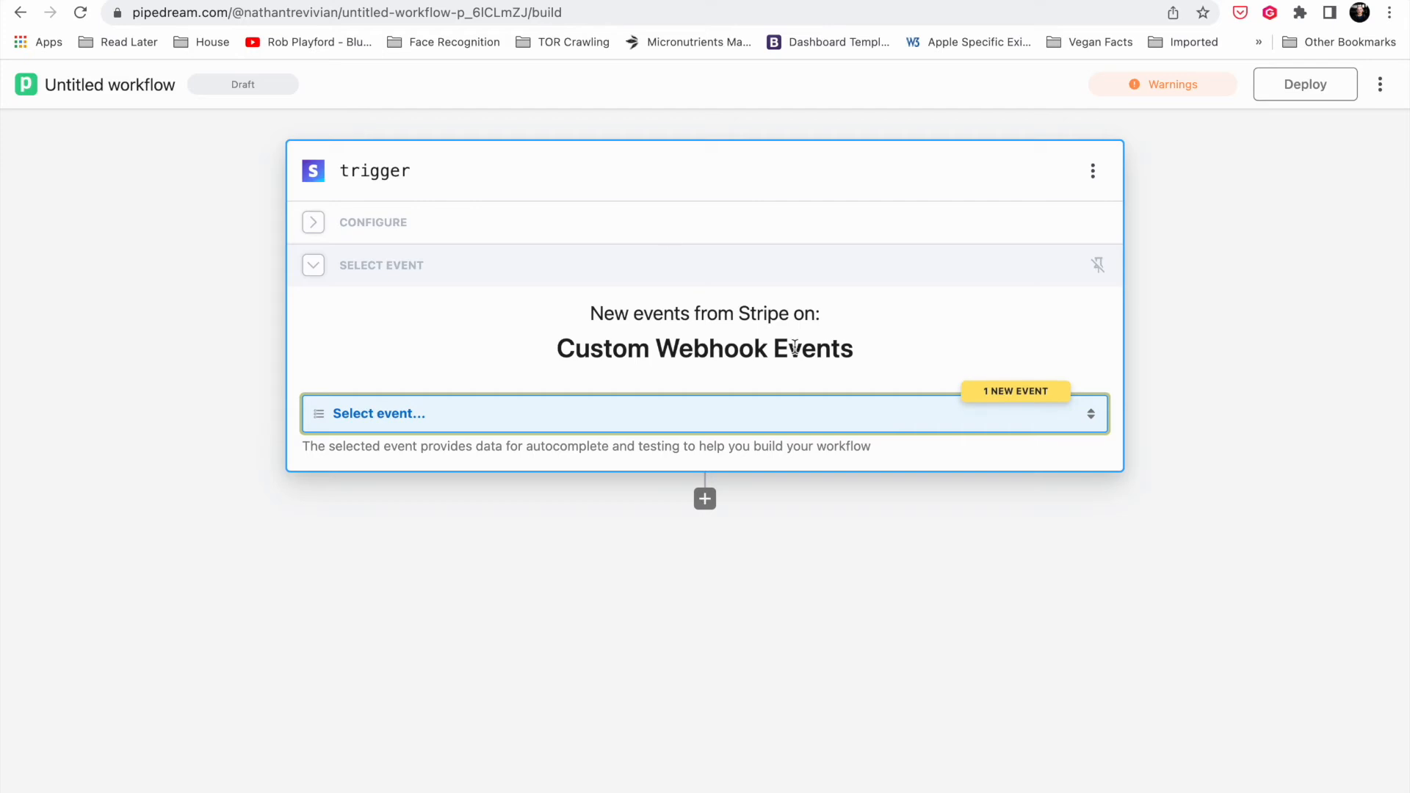
- Load the new Stripe checkout event as test data and expand its checkout session object
{"action": "left_click", "coordinate": [907, 412]}
{"action": "left_click", "coordinate": [561, 519]}
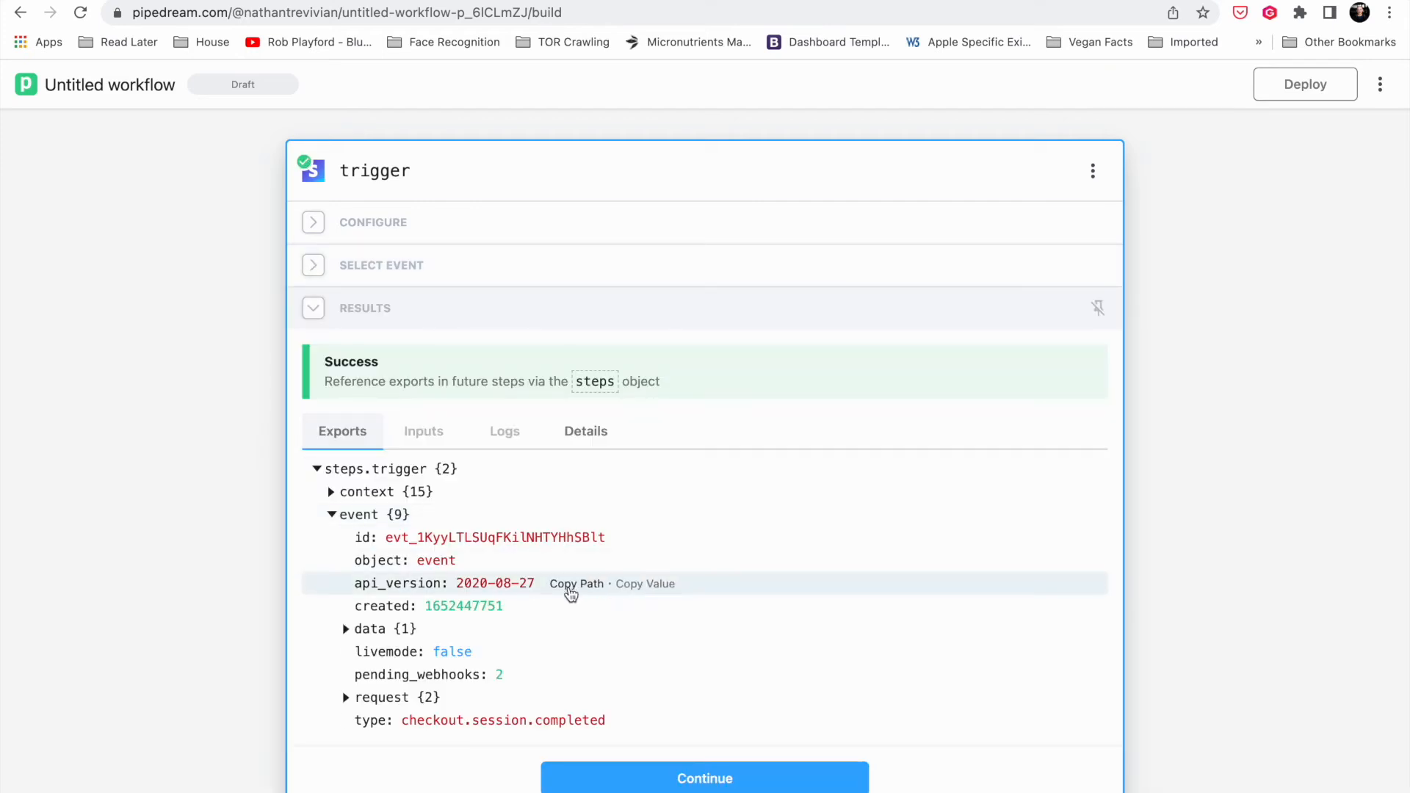
{"action": "scroll", "coordinate": [571, 594], "scroll_direction": "down", "scroll_amount": 3}
{"action": "left_click", "coordinate": [347, 496]}
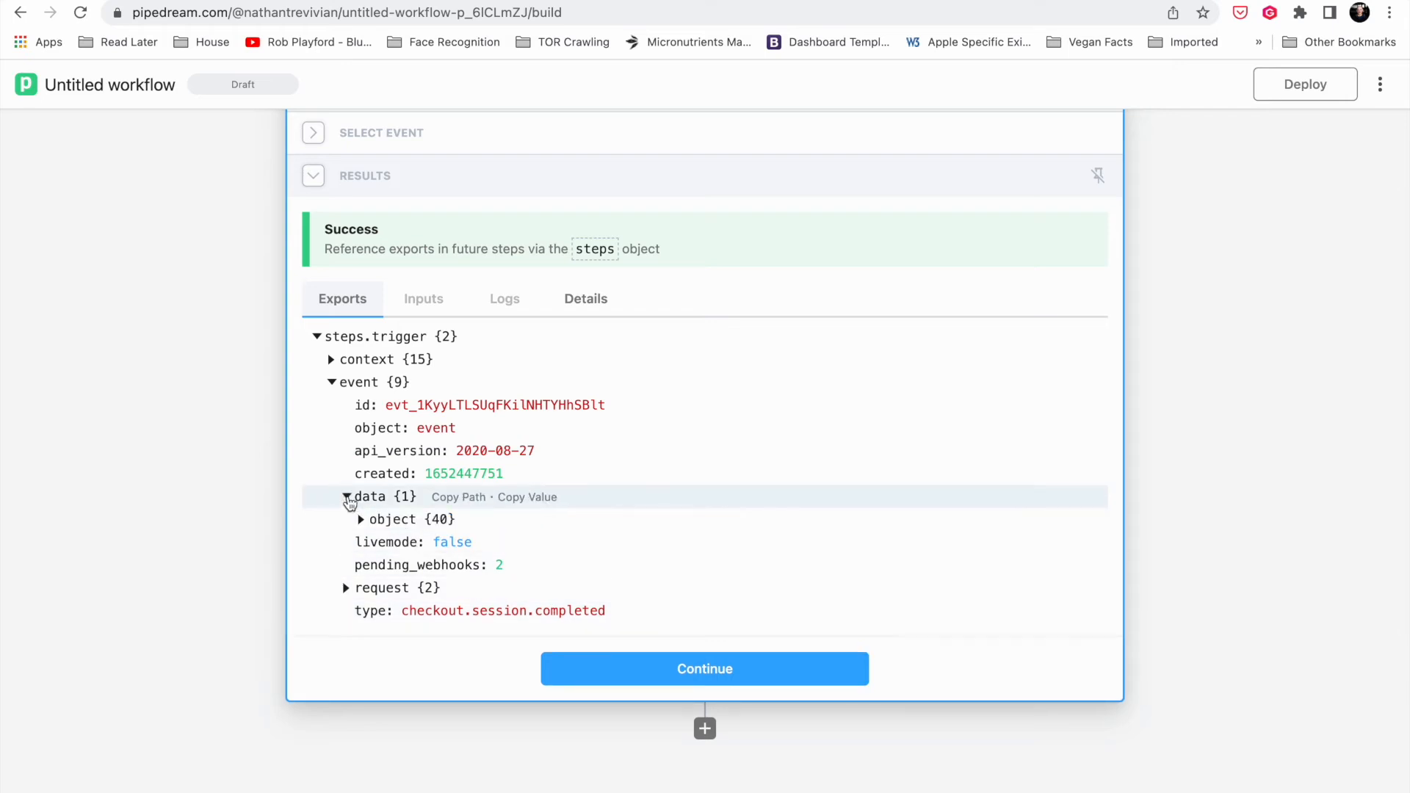
{"action": "left_click", "coordinate": [361, 519]}
- Reveal the remaining checkout session fields, including the customer's details
{"action": "scroll", "coordinate": [395, 536], "scroll_direction": "down", "scroll_amount": 3}
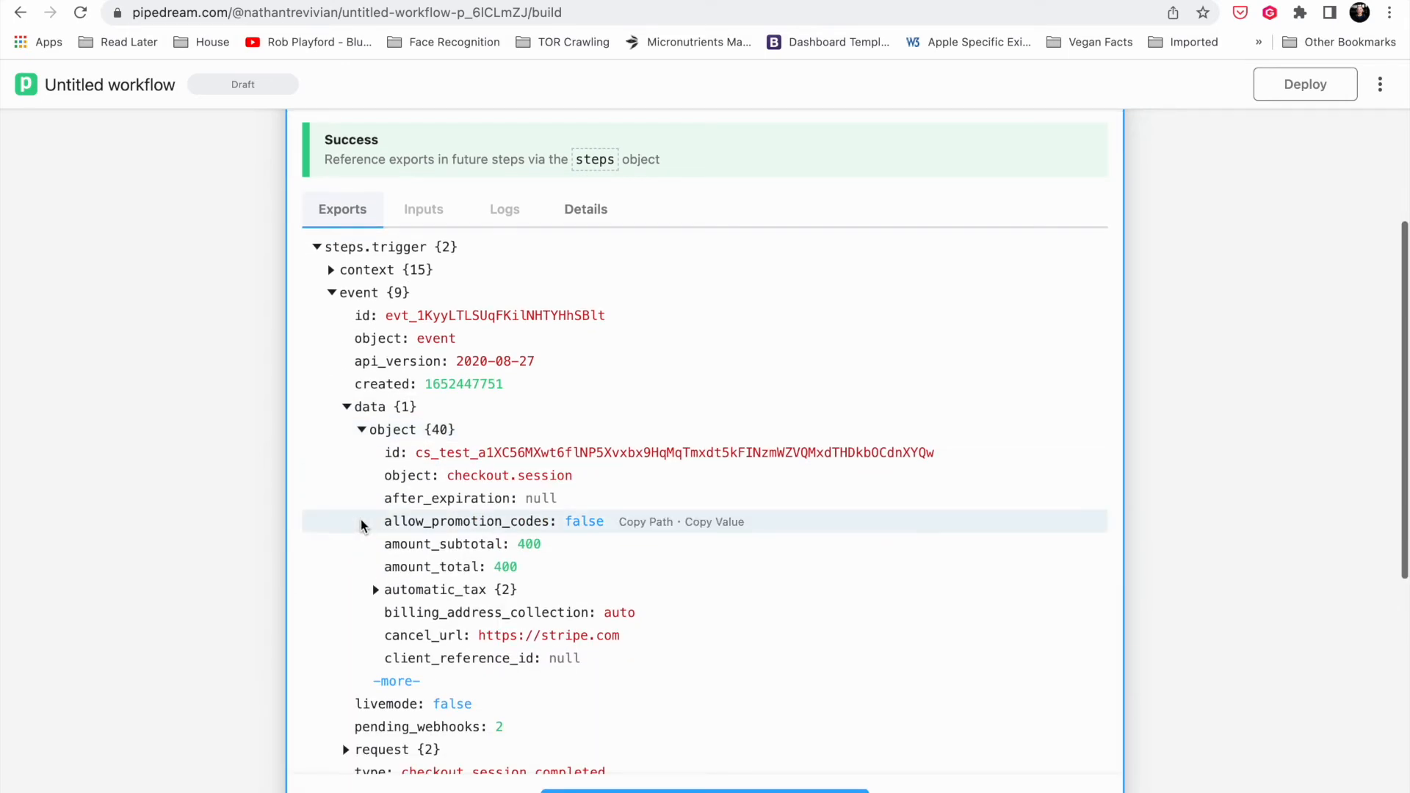
{"action": "left_click", "coordinate": [385, 551]}
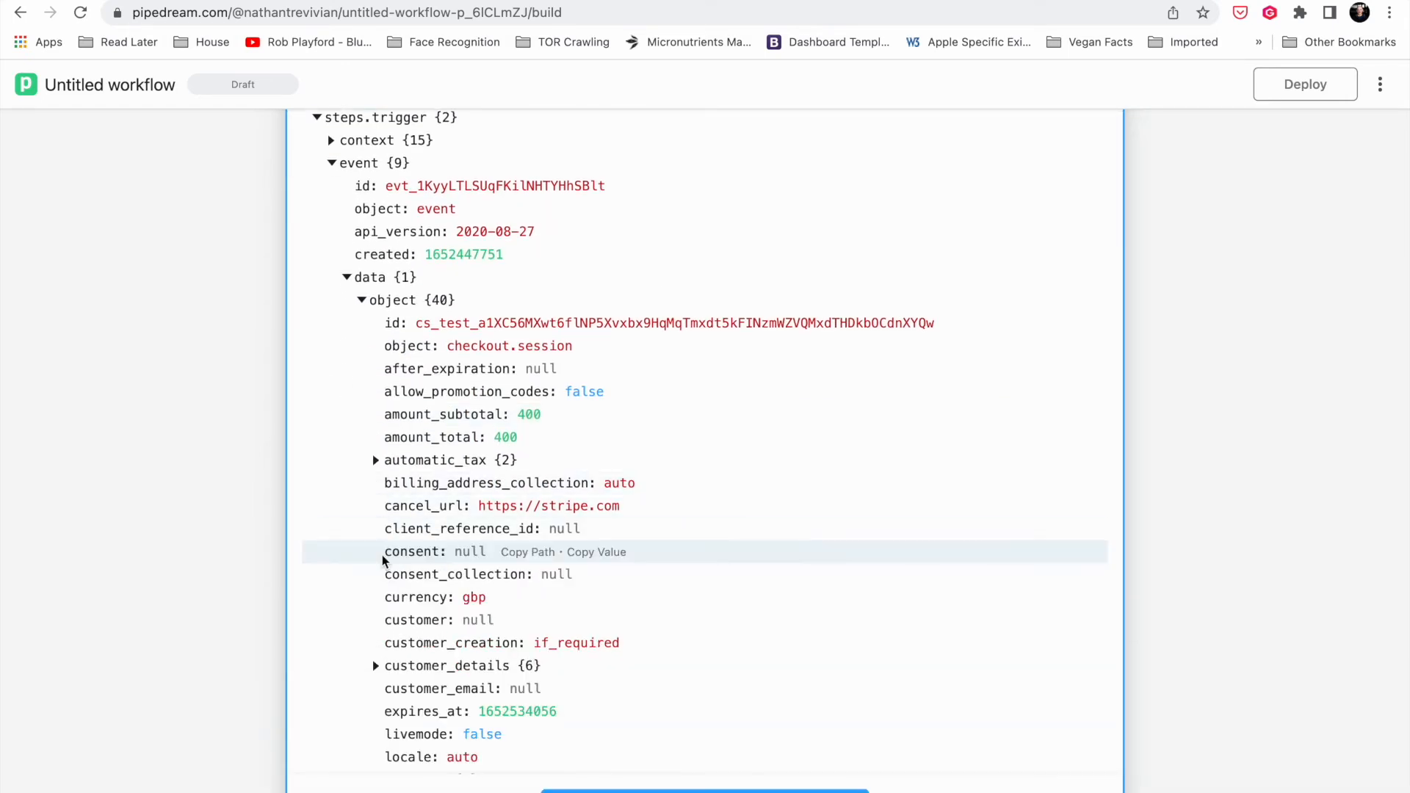
{"action": "scroll", "coordinate": [382, 557], "scroll_direction": "down", "scroll_amount": 3}
{"action": "scroll", "coordinate": [382, 559], "scroll_direction": "down", "scroll_amount": 3}
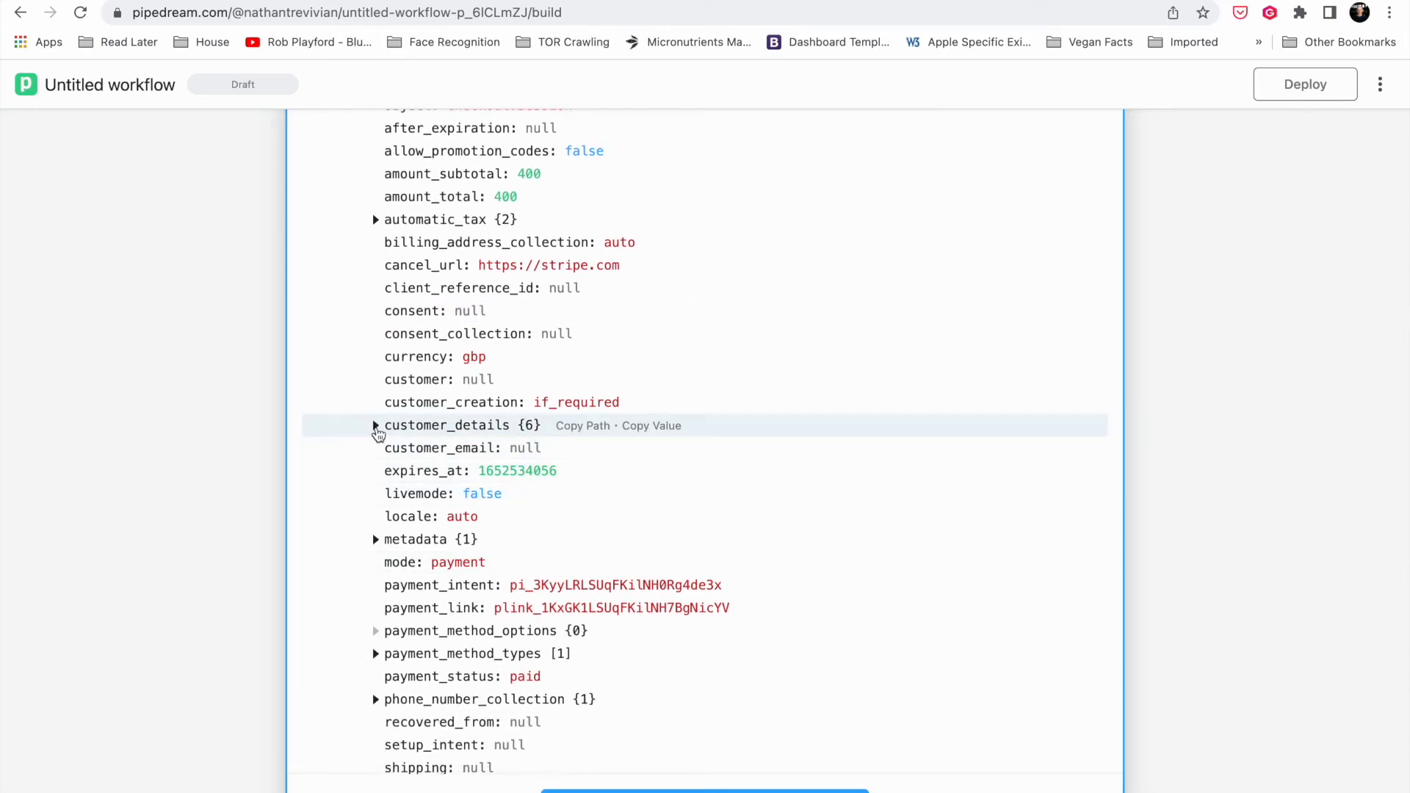
{"action": "left_click", "coordinate": [376, 427]}
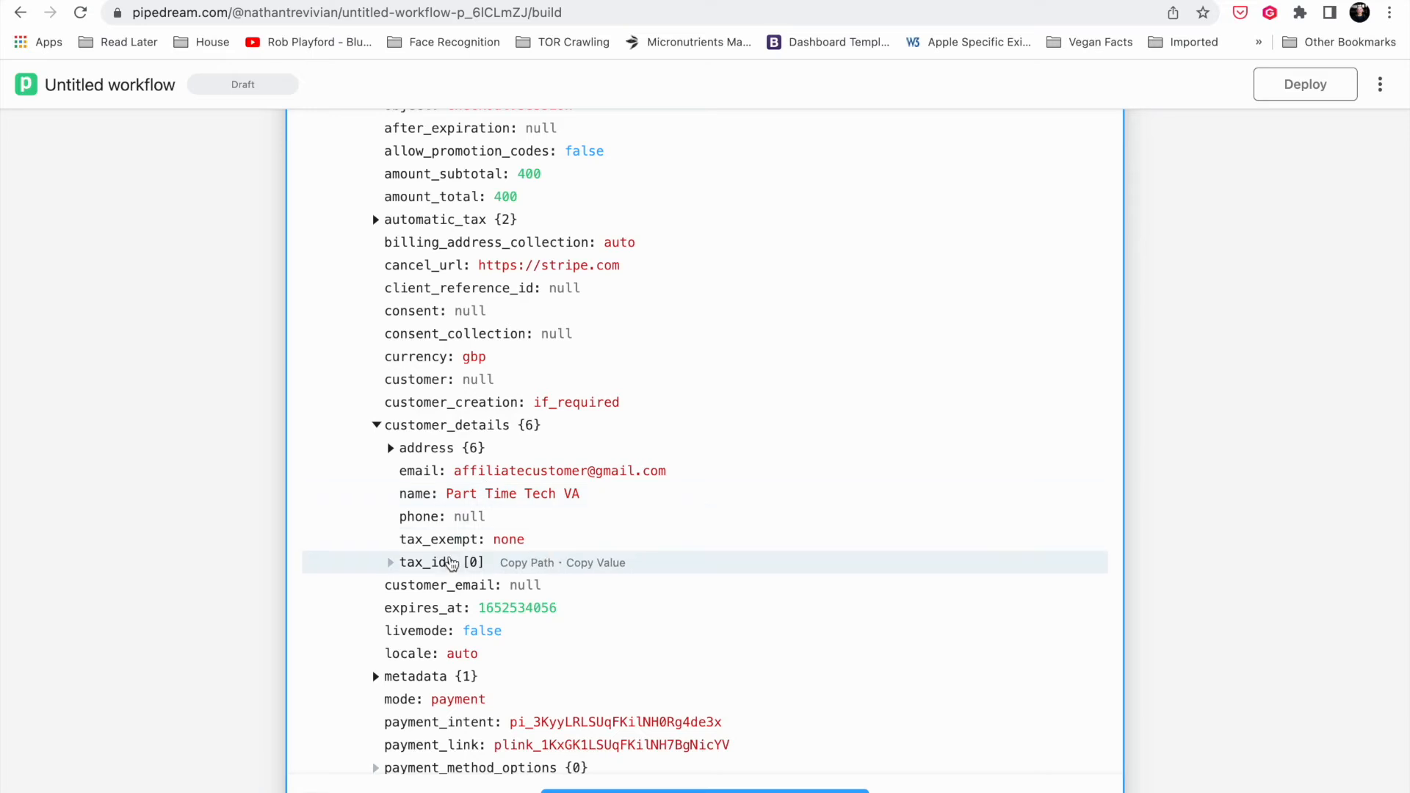
{"action": "scroll", "coordinate": [445, 573], "scroll_direction": "down", "scroll_amount": 1}
{"action": "scroll", "coordinate": [444, 576], "scroll_direction": "down", "scroll_amount": 1}
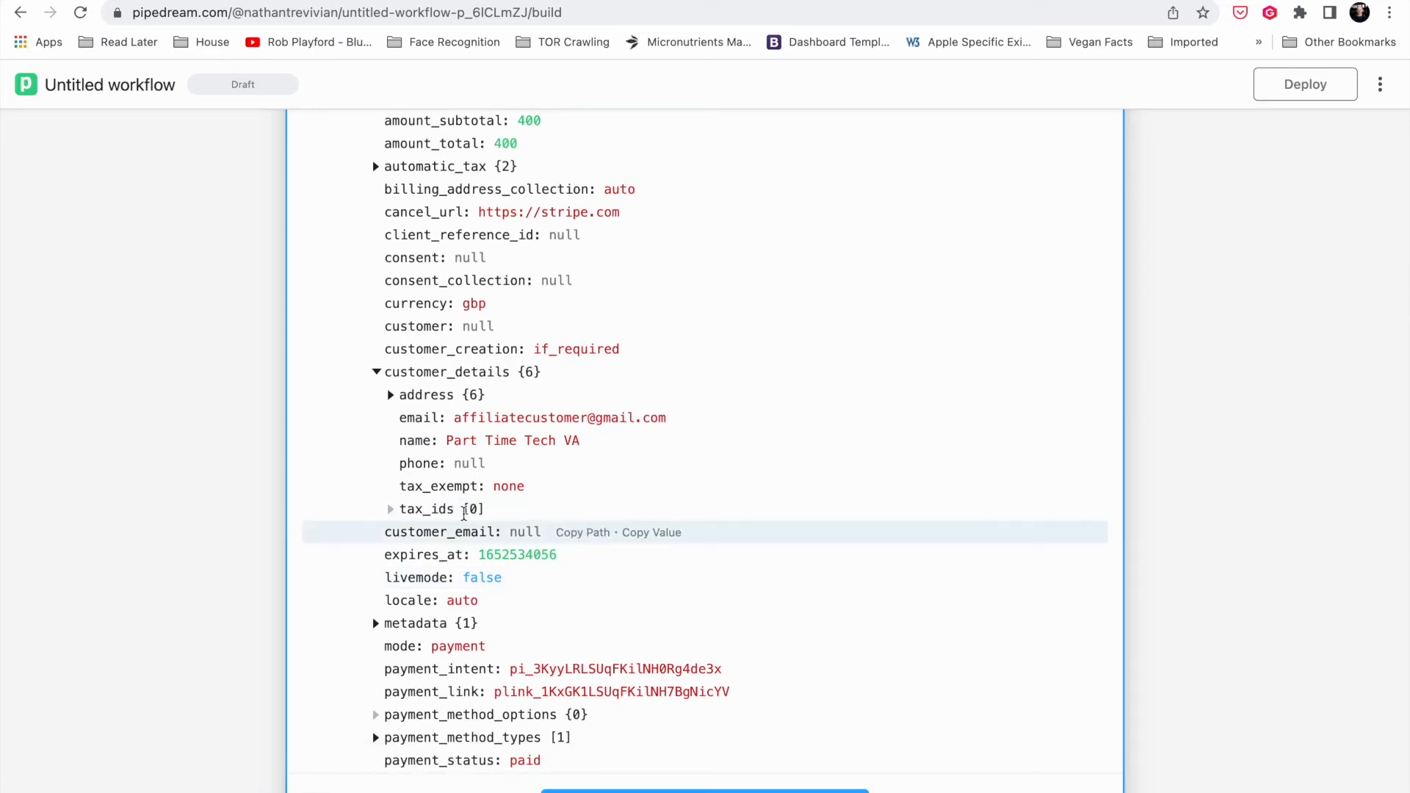
{"action": "scroll", "coordinate": [470, 499], "scroll_direction": "up", "scroll_amount": 3}
{"action": "scroll", "coordinate": [470, 455], "scroll_direction": "up", "scroll_amount": 1}
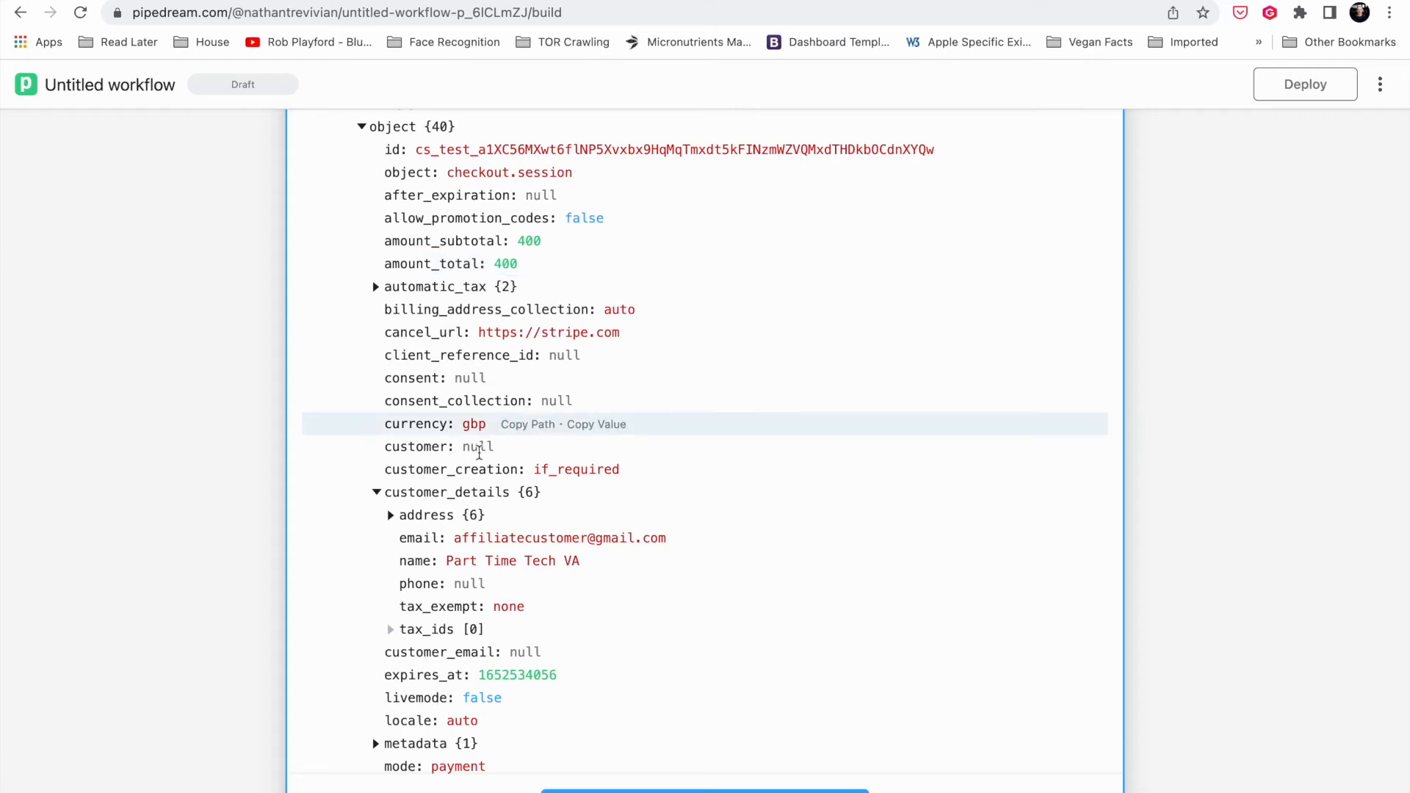
{"action": "scroll", "coordinate": [411, 441], "scroll_direction": "down", "scroll_amount": 5}
- Expand the metadata to show affiliate_id 001, then begin adding a new workflow step
{"action": "left_click", "coordinate": [378, 605]}
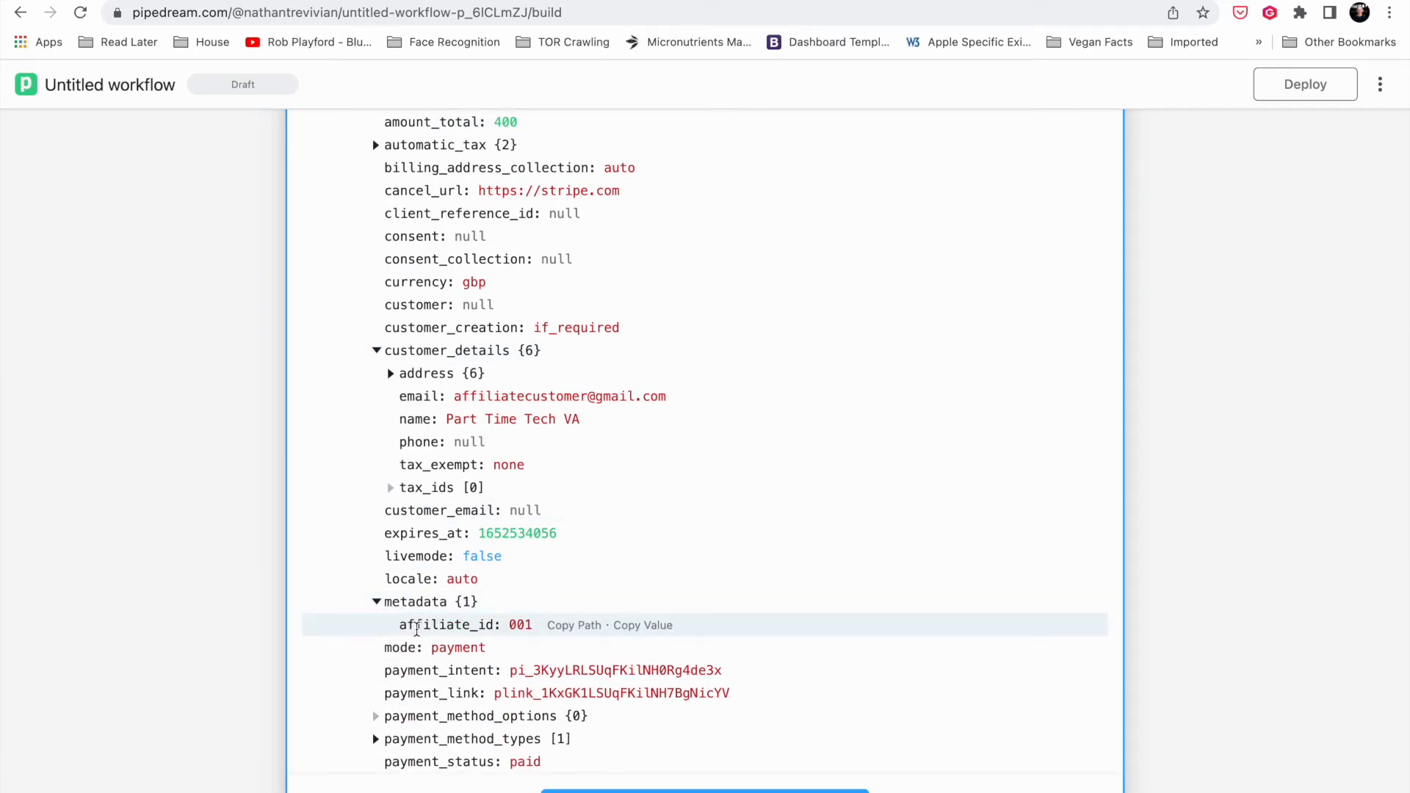
{"action": "scroll", "coordinate": [509, 628], "scroll_direction": "down", "scroll_amount": 4}
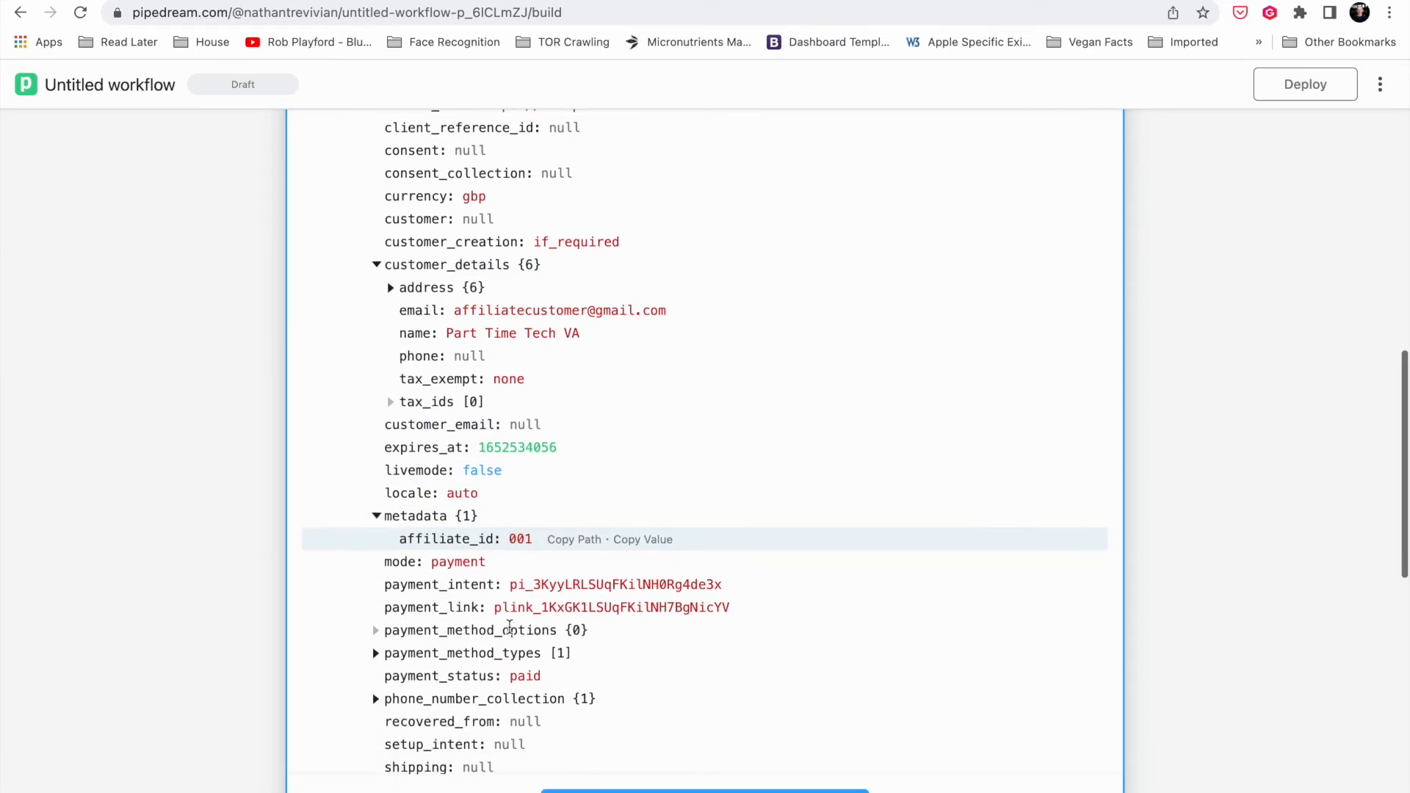
{"action": "left_click", "coordinate": [705, 791]}
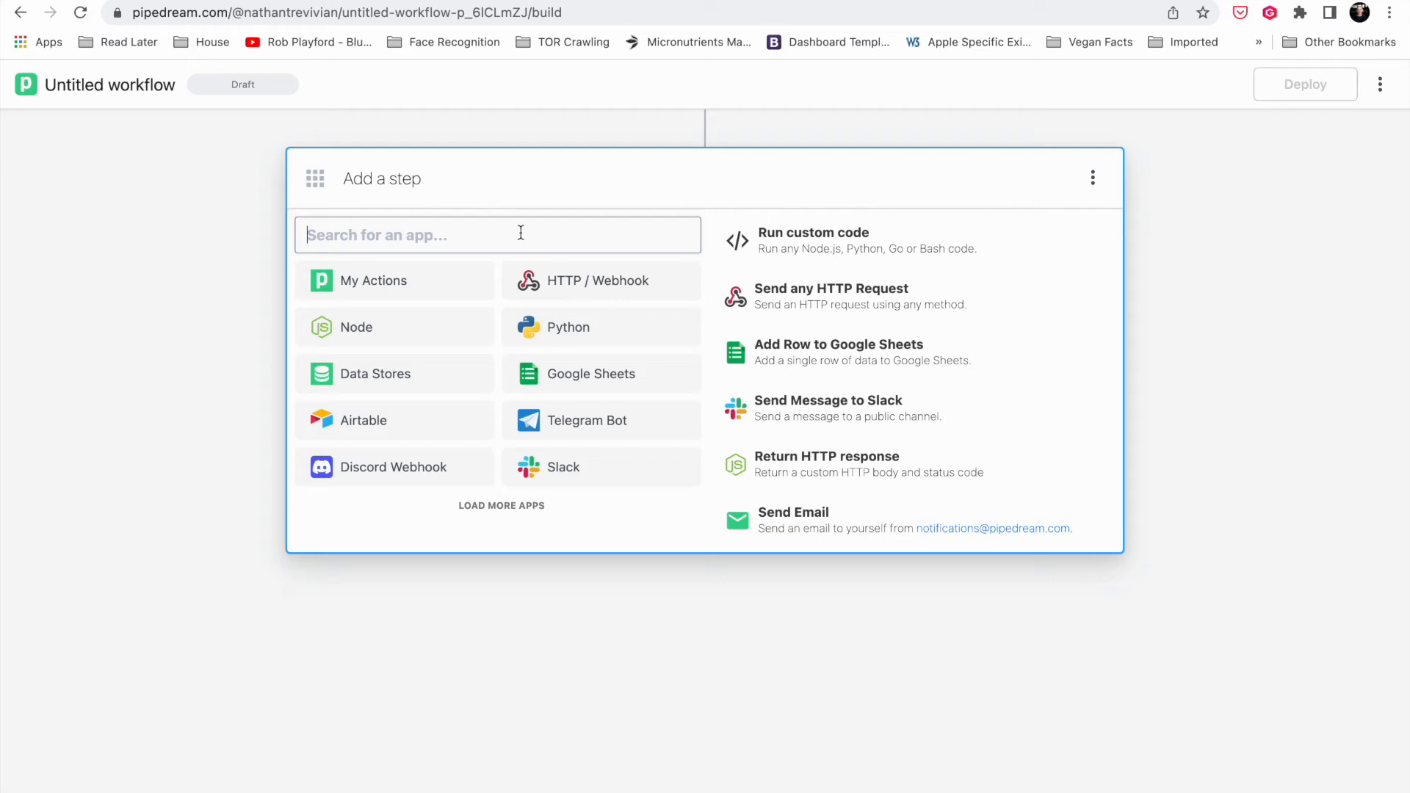
- Add an Airtable 'Create single record' step, then go to the Airtable bases tab
{"action": "type", "text": "Airta"}
{"action": "left_click", "coordinate": [540, 282]}
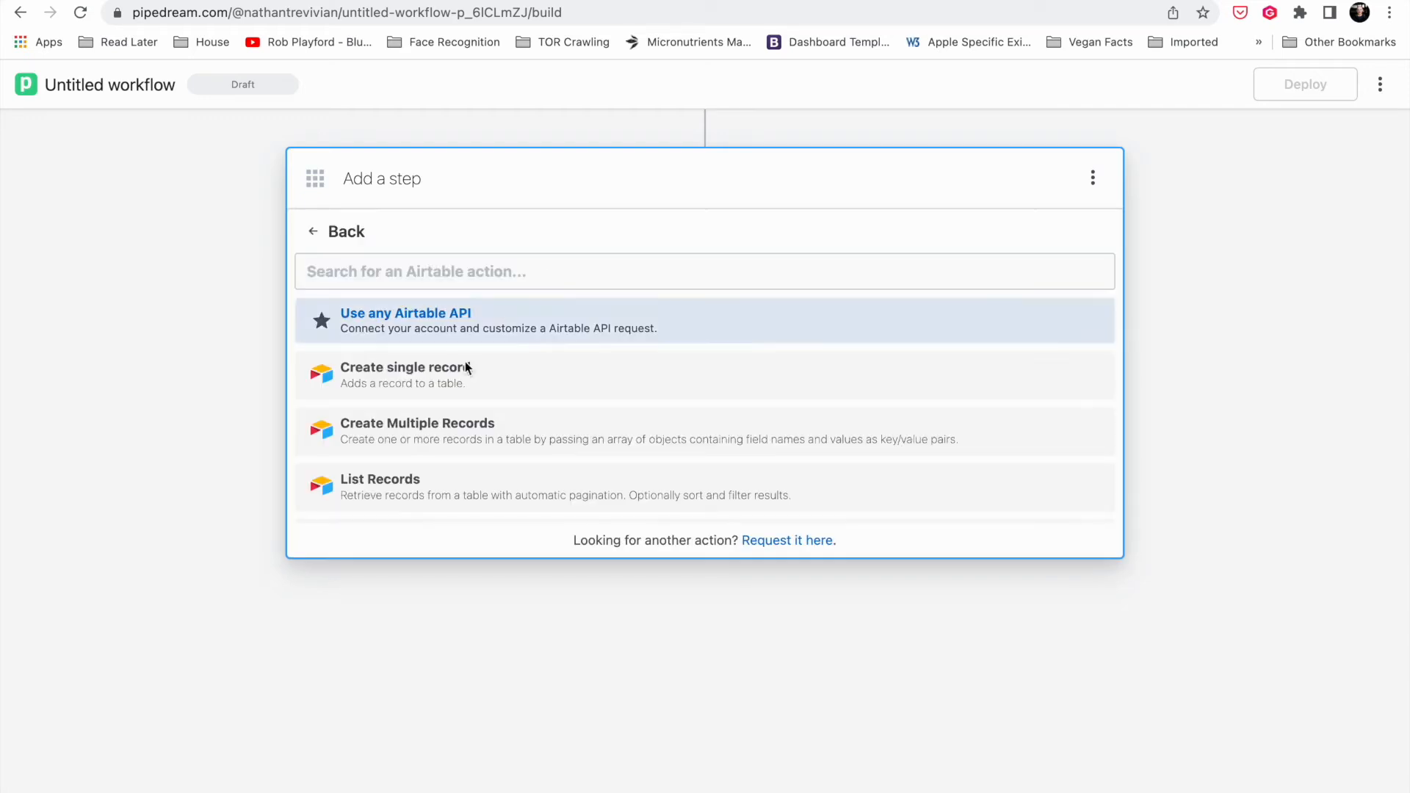
{"action": "left_click", "coordinate": [478, 377]}
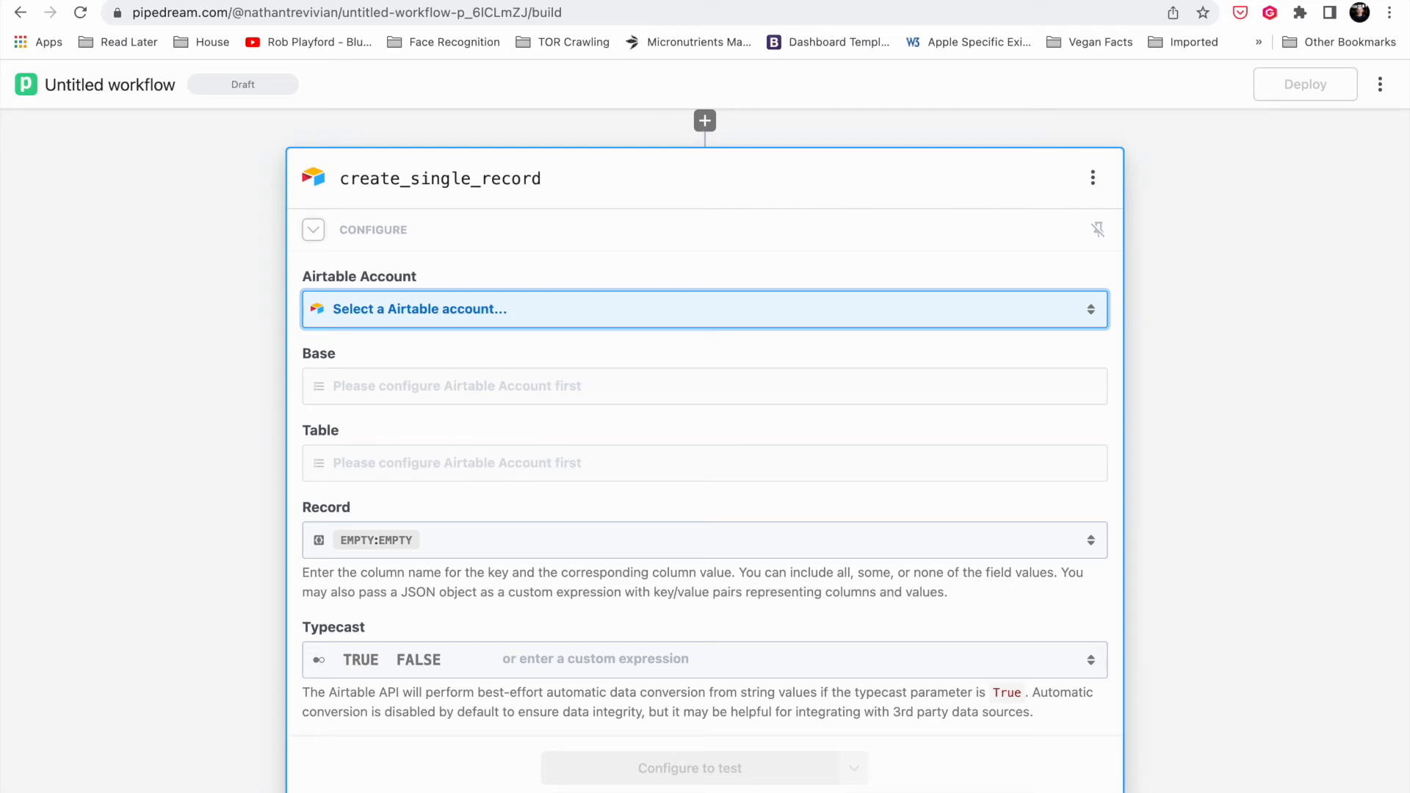
{"action": "left_click", "coordinate": [661, 1]}
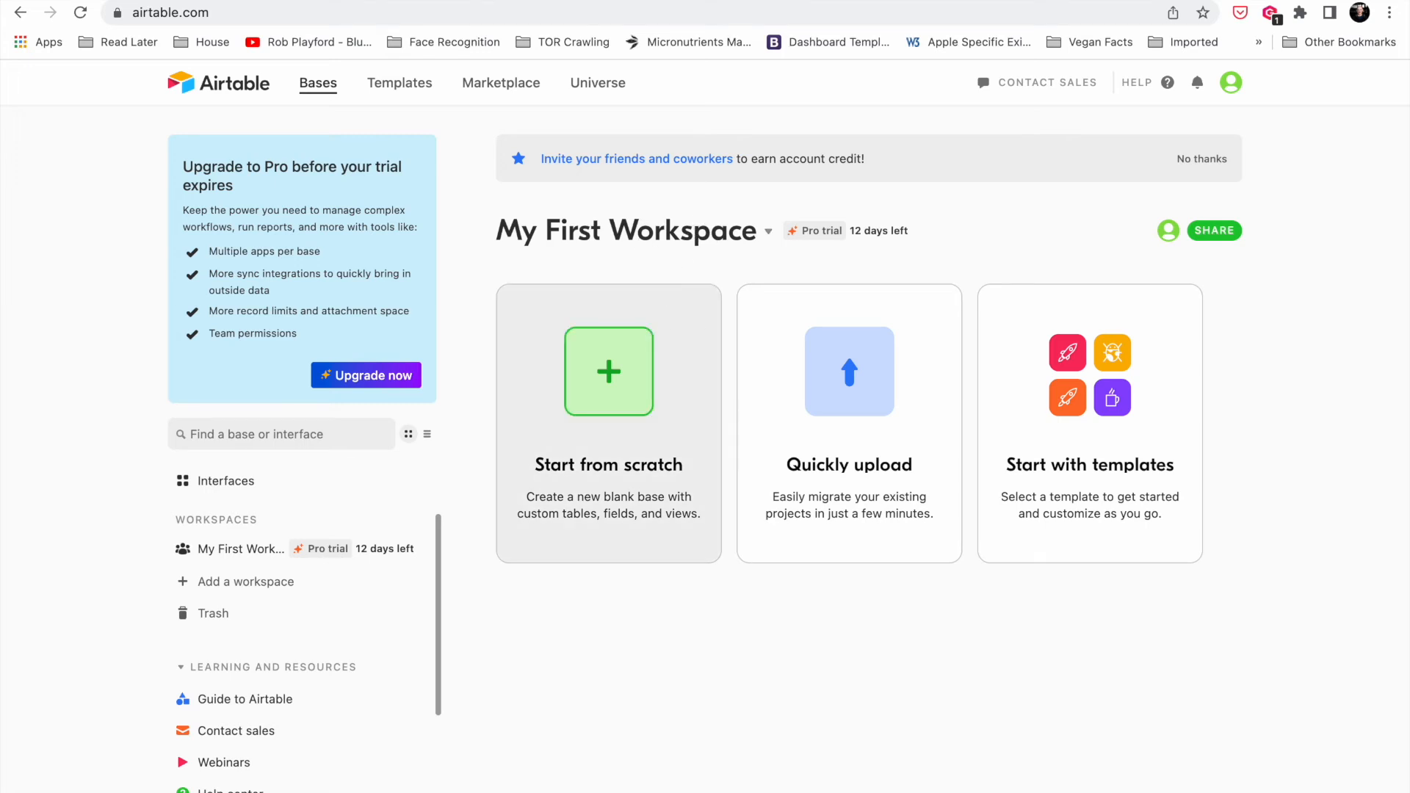
- Create a blank base from scratch and name it 'My Book Sales'
{"action": "left_click", "coordinate": [644, 366]}
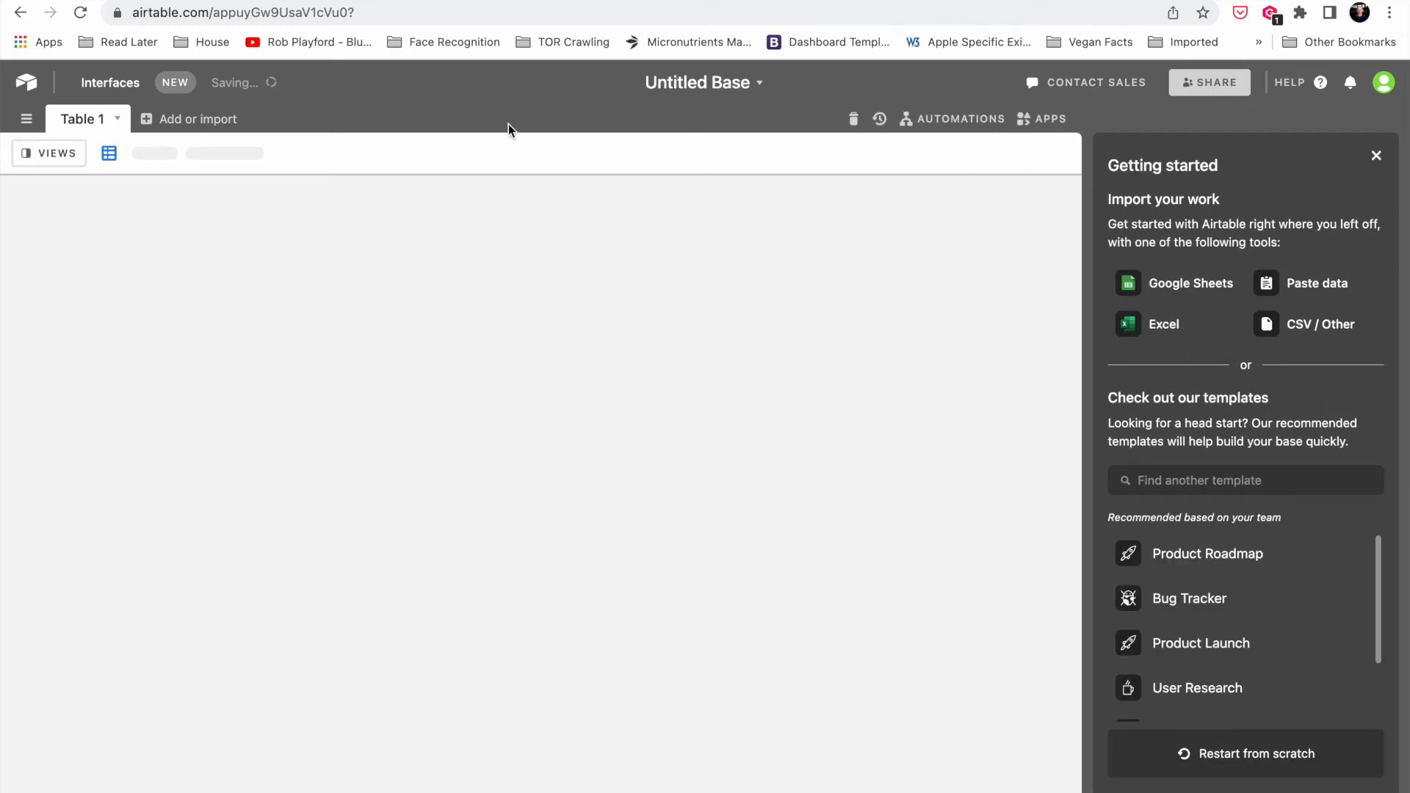
{"action": "left_click", "coordinate": [702, 97]}
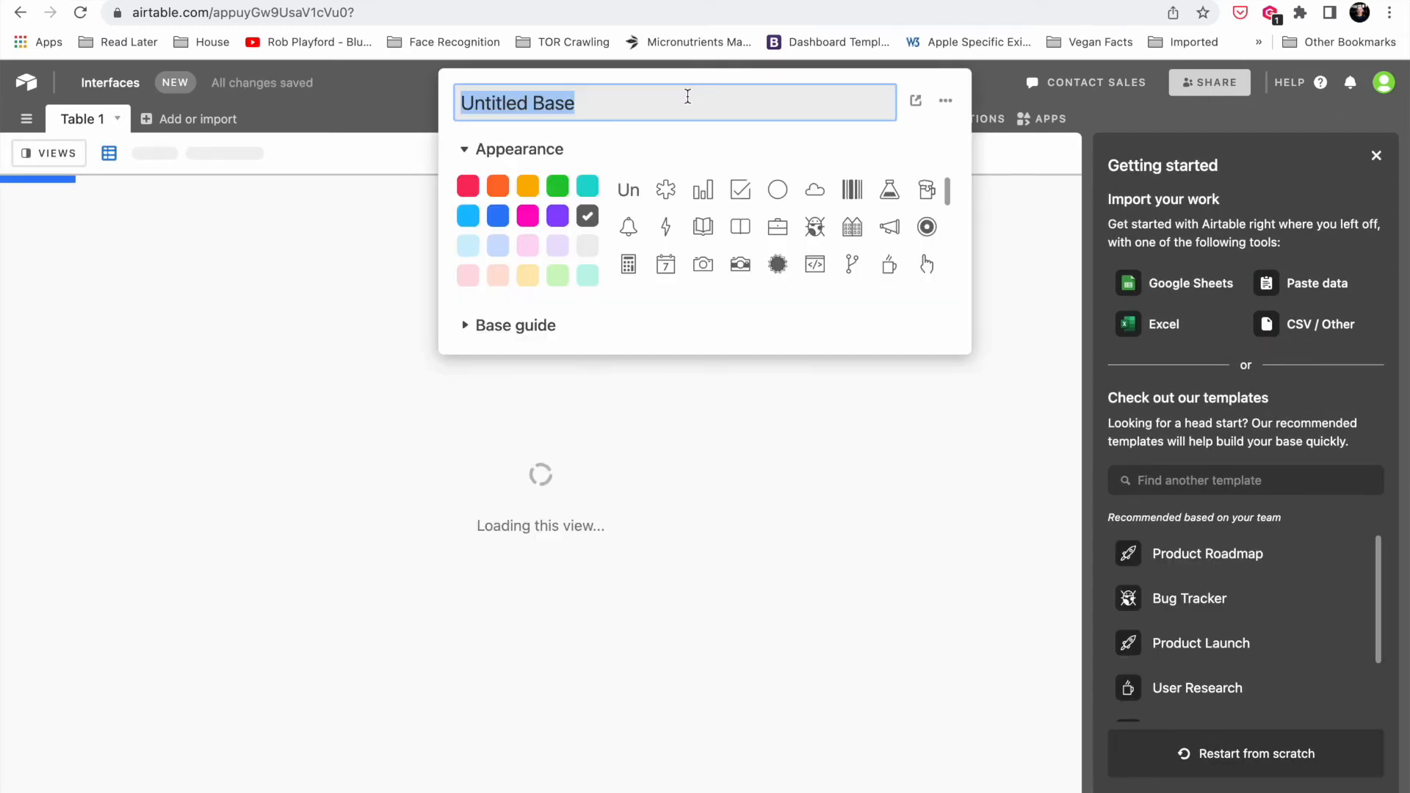
{"action": "type", "text": "A"}
{"action": "key", "text": "BackSpace"}
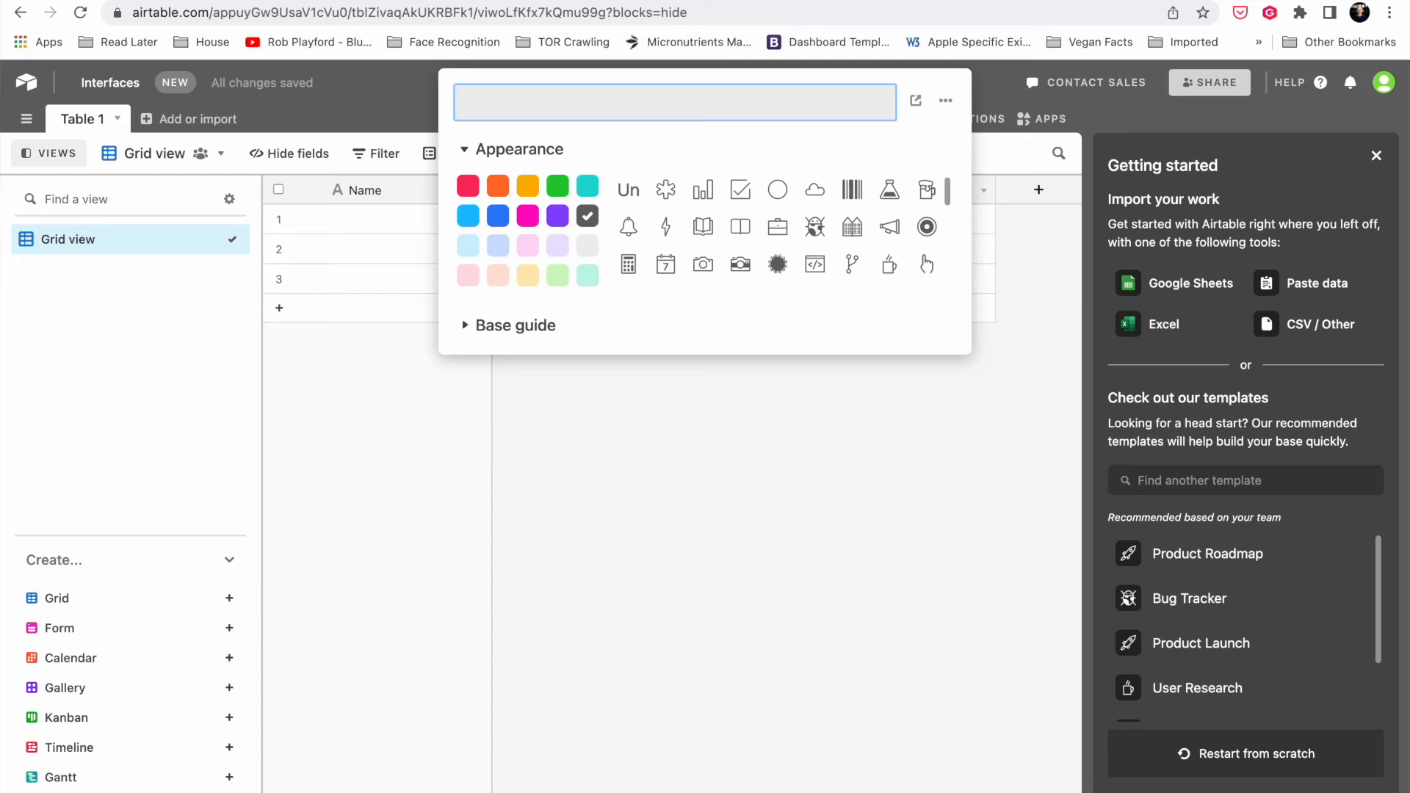
{"action": "type", "text": "My Book Sales"}
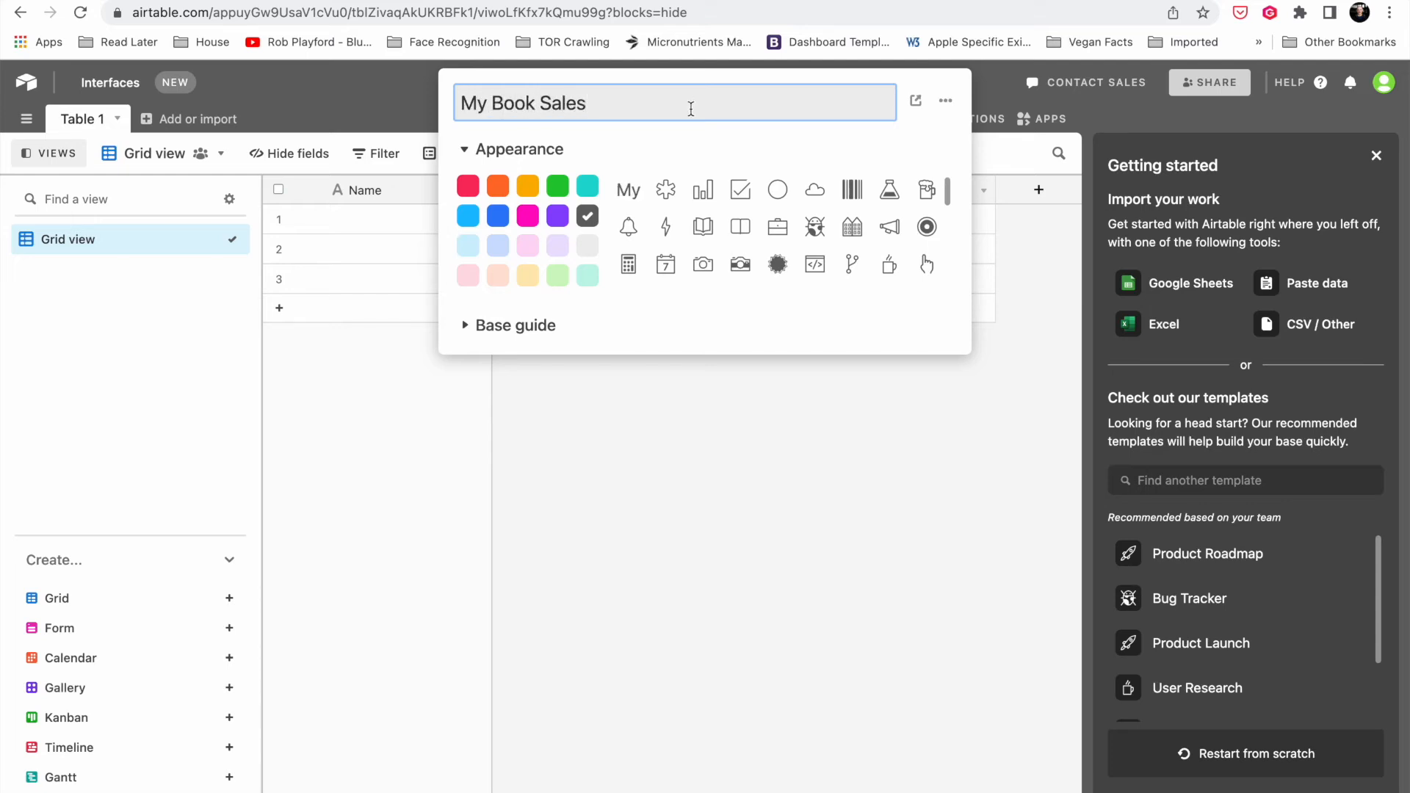
{"action": "key", "text": "Return"}
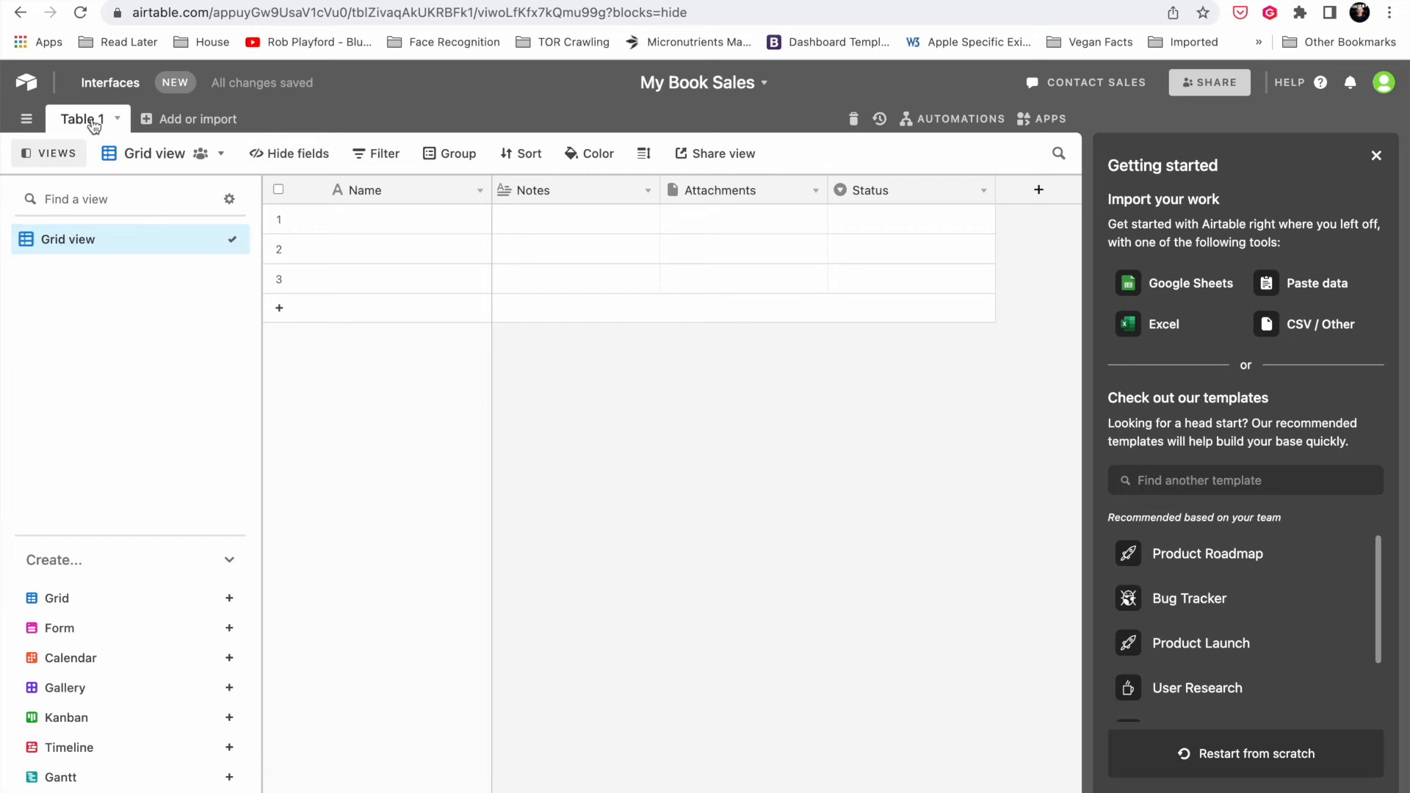
- Rename the Table 1 table to 'Affiliate Sales'
{"action": "double_click", "coordinate": [92, 119]}
{"action": "type", "text": "Affilliate"}
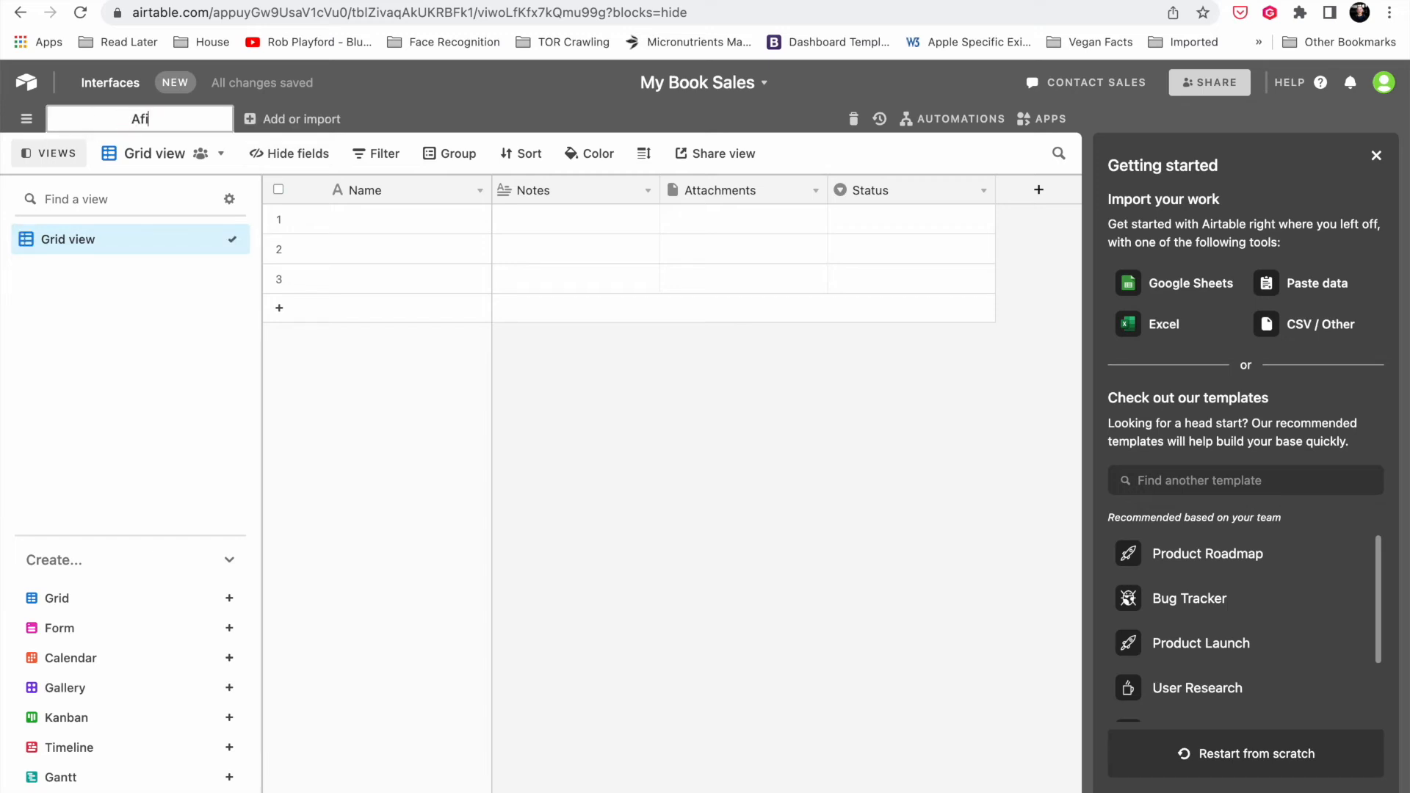
{"action": "key", "text": "BackSpace"}
{"action": "key", "text": "BackSpace"}
{"action": "key", "text": "BackSpace"}
{"action": "key", "text": "BackSpace"}
{"action": "key", "text": "BackSpace"}
{"action": "type", "text": "iate Sales"}
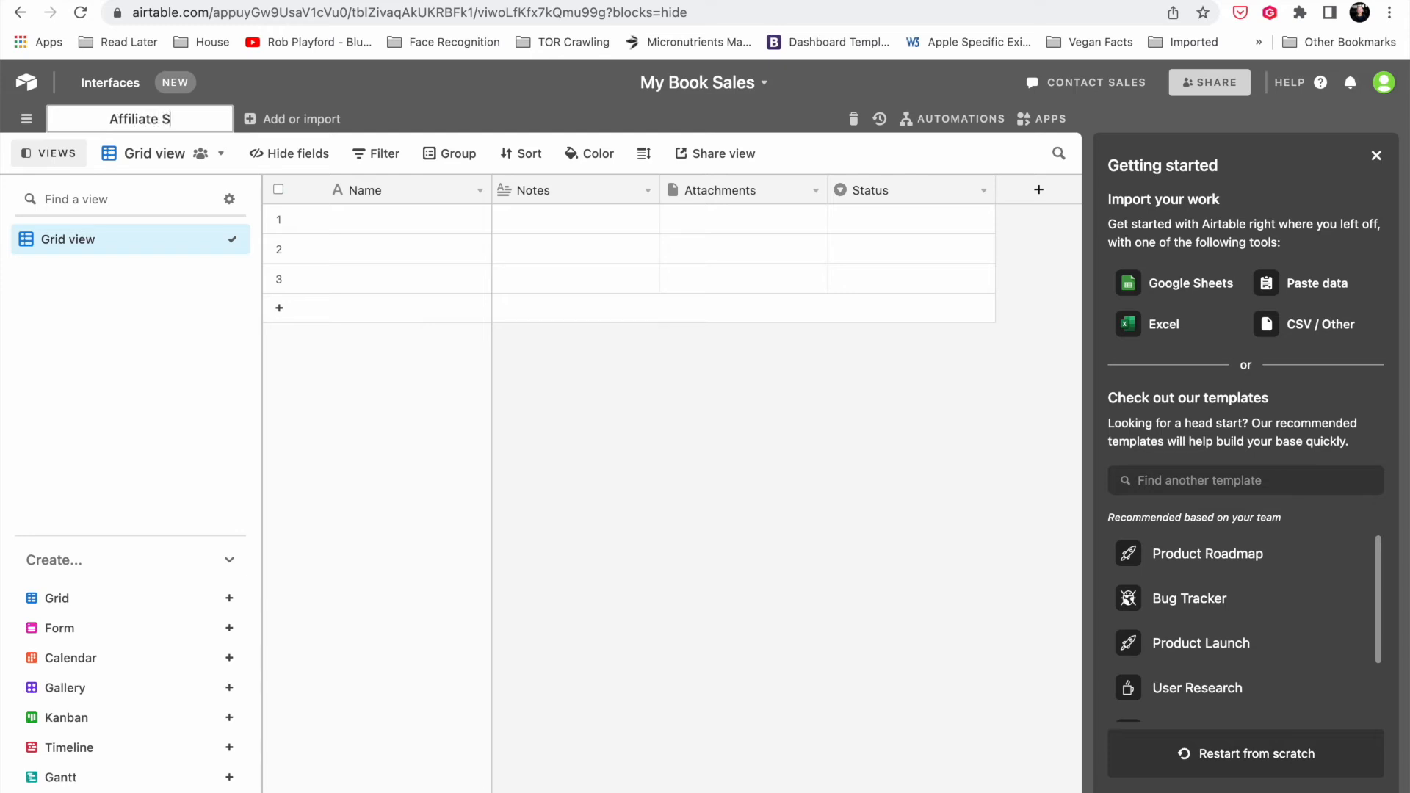
{"action": "key", "text": "Return"}
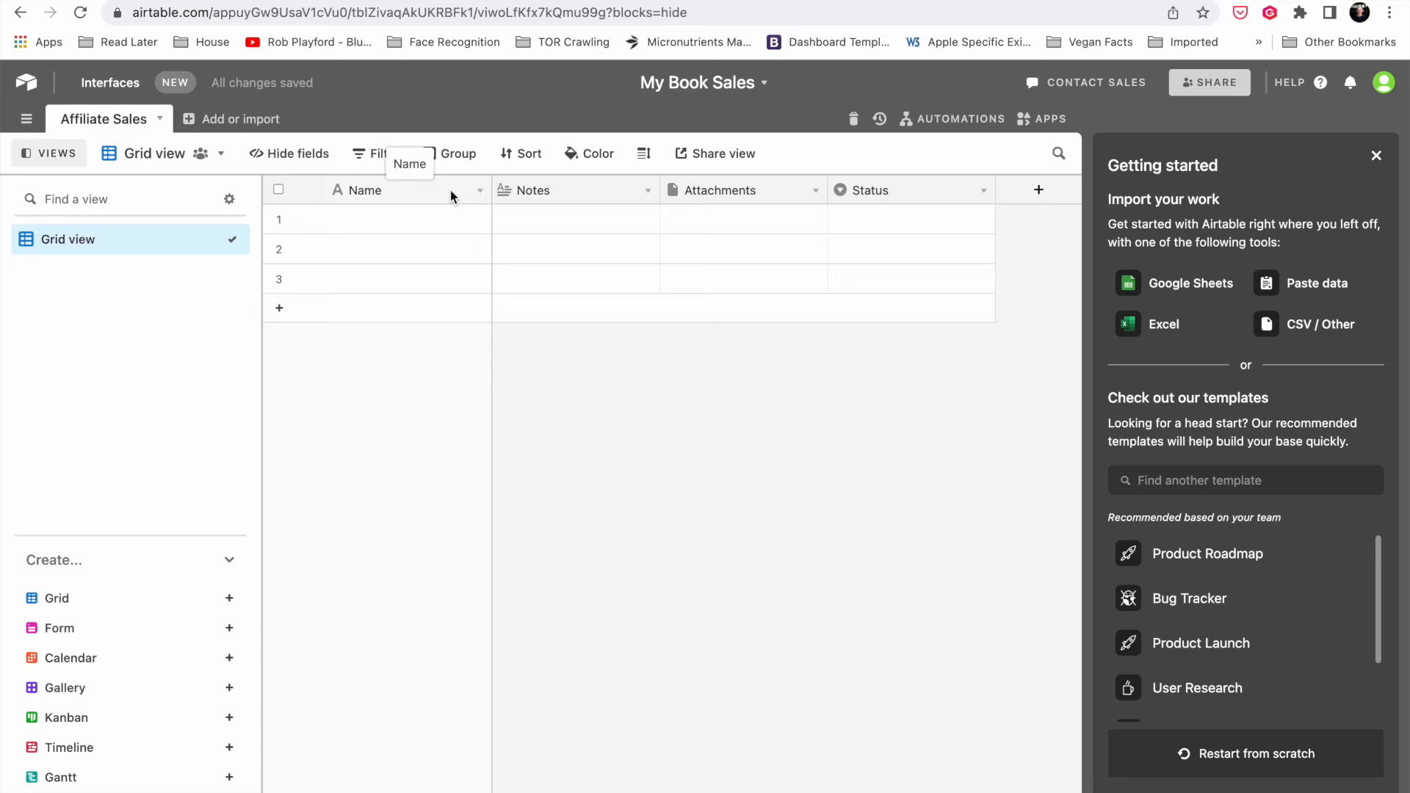
- Rename the primary Name field to 'name'
{"action": "left_click", "coordinate": [381, 193]}
{"action": "double_click", "coordinate": [371, 192]}
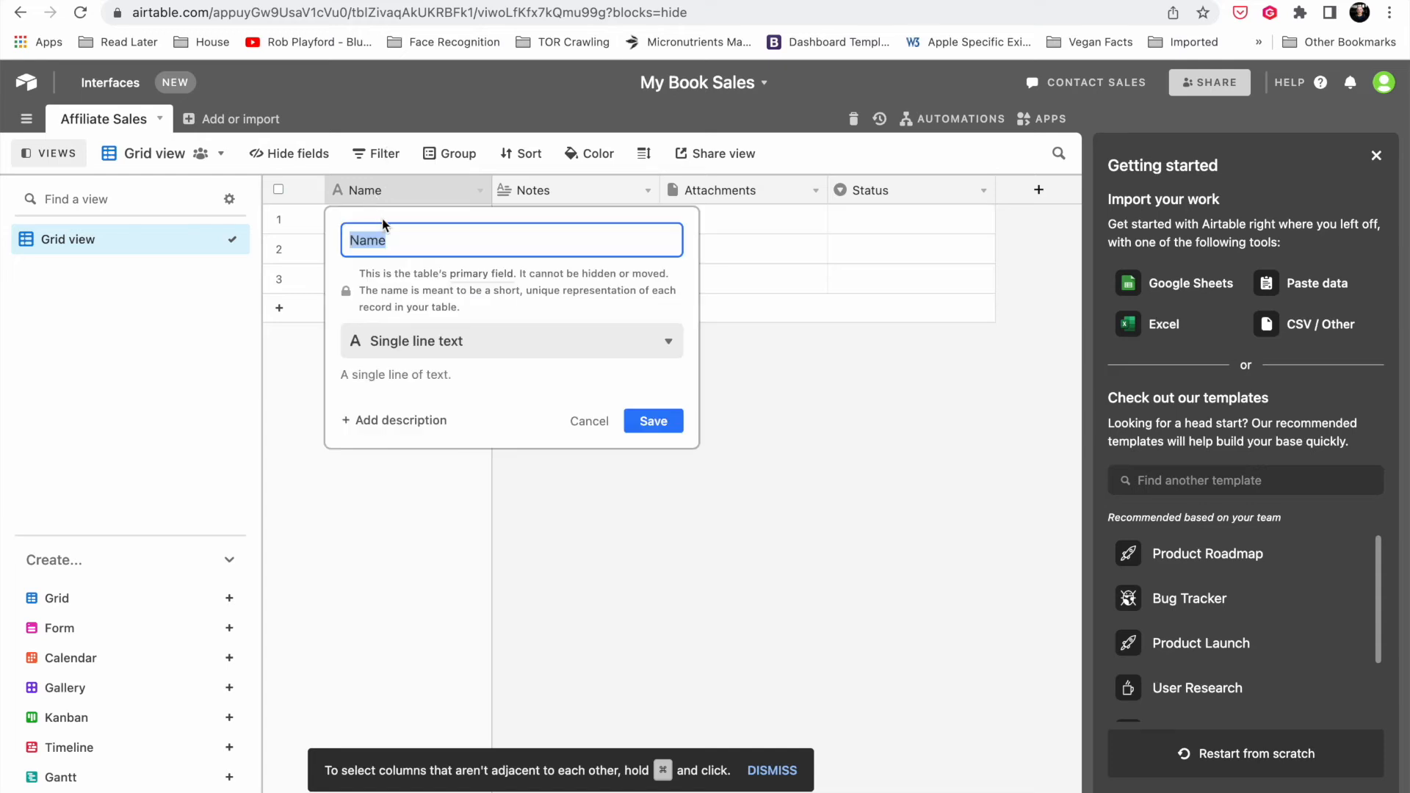
{"action": "type", "text": "name"}
{"action": "left_click", "coordinate": [645, 420]}
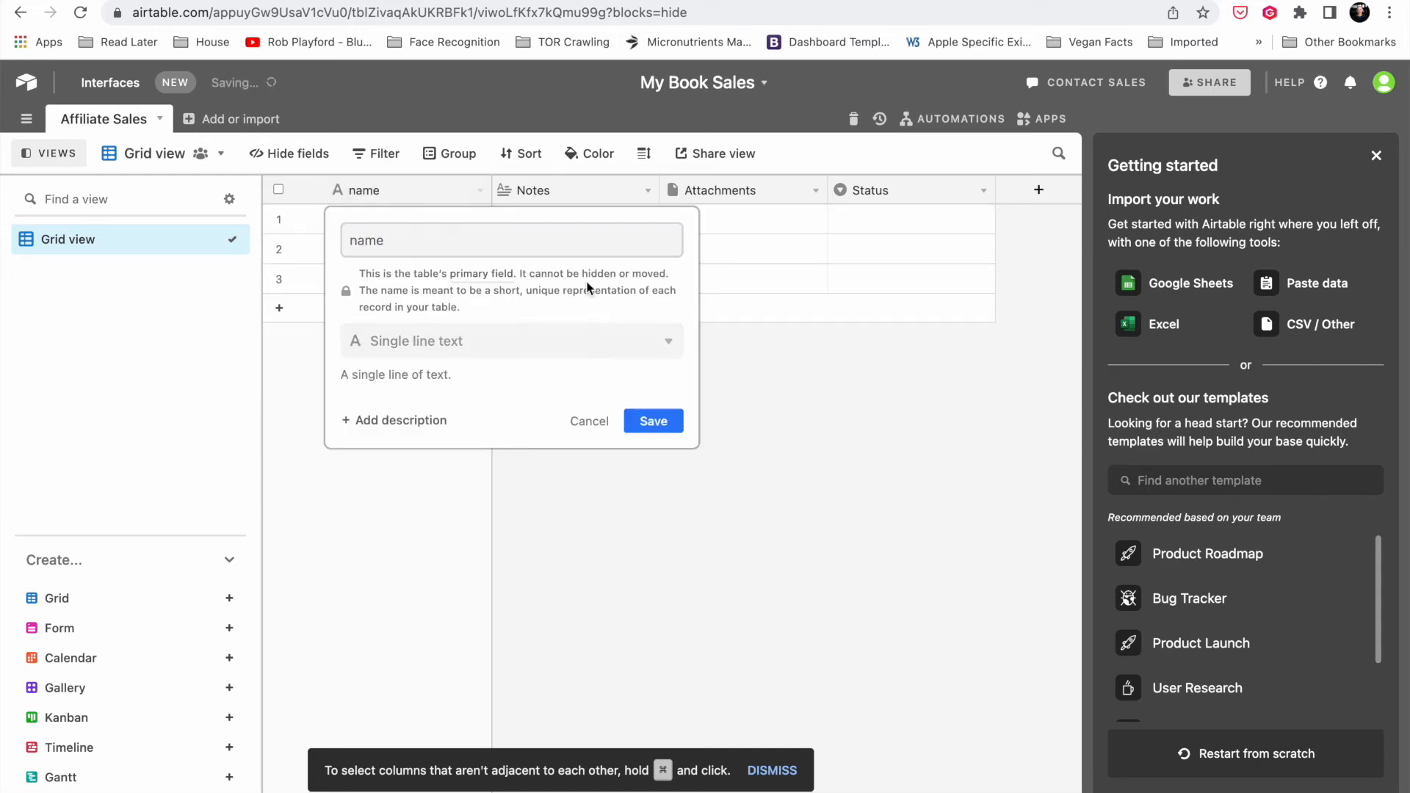
- Change the Notes field into a single line text field named 'email'
{"action": "left_click", "coordinate": [534, 188]}
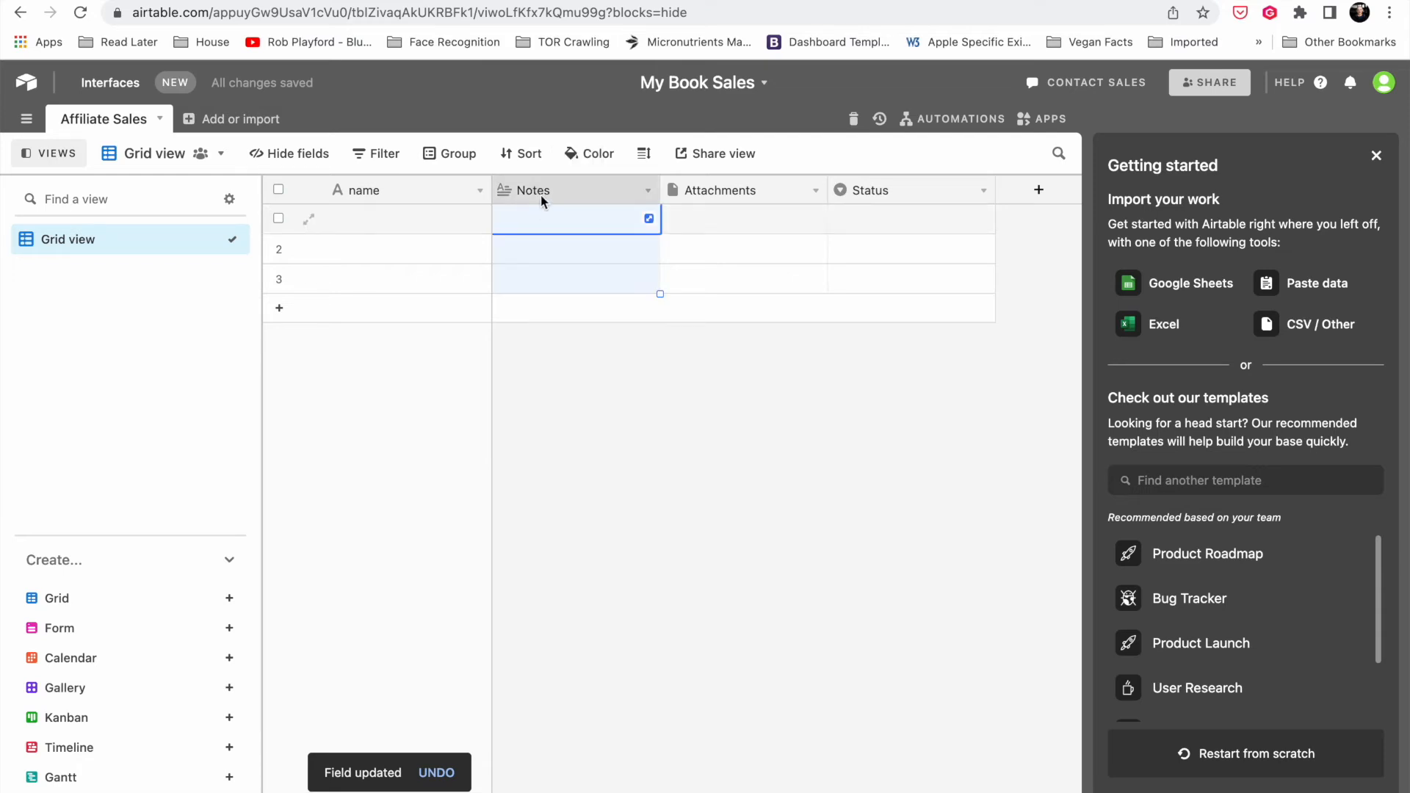
{"action": "left_click", "coordinate": [647, 197]}
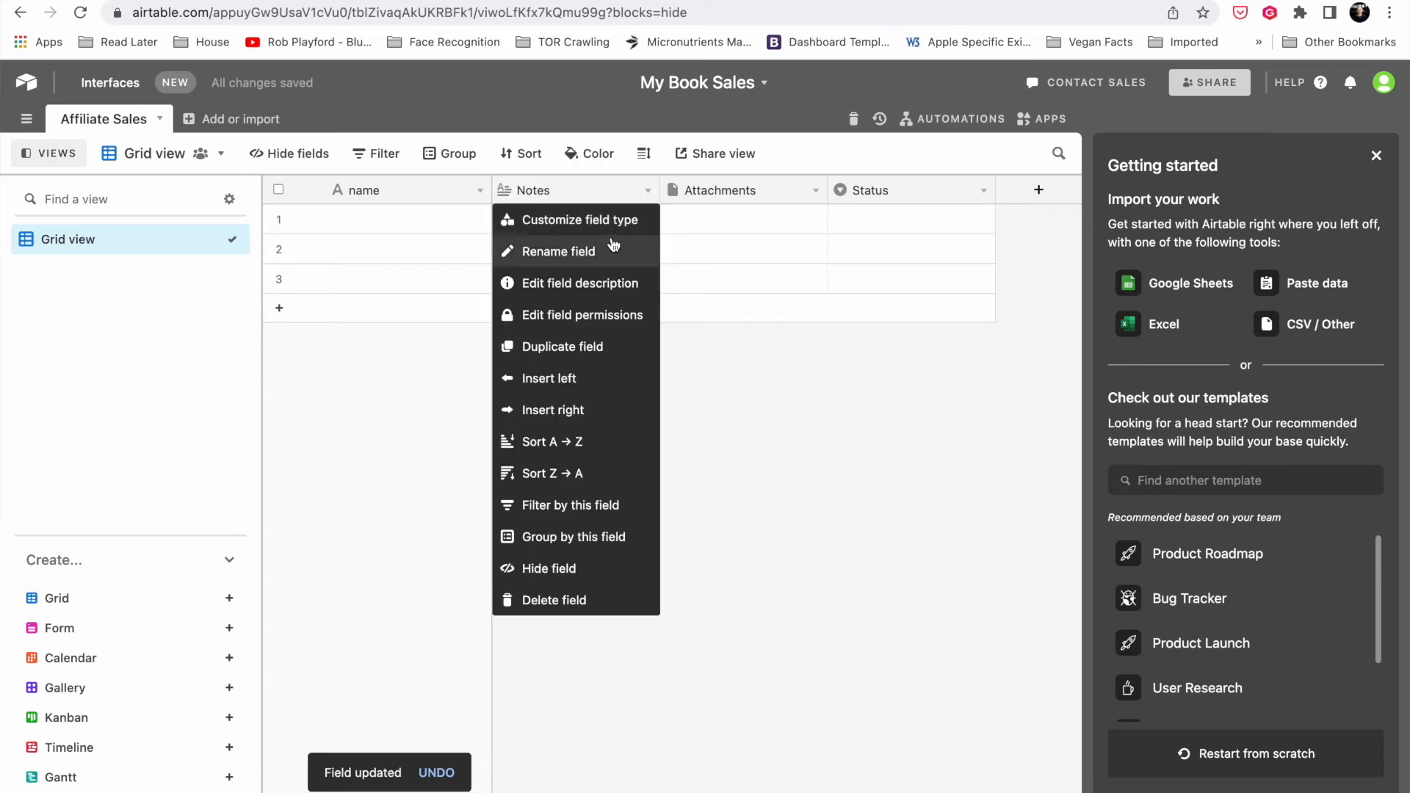
{"action": "left_click", "coordinate": [612, 232]}
{"action": "type", "text": "email"}
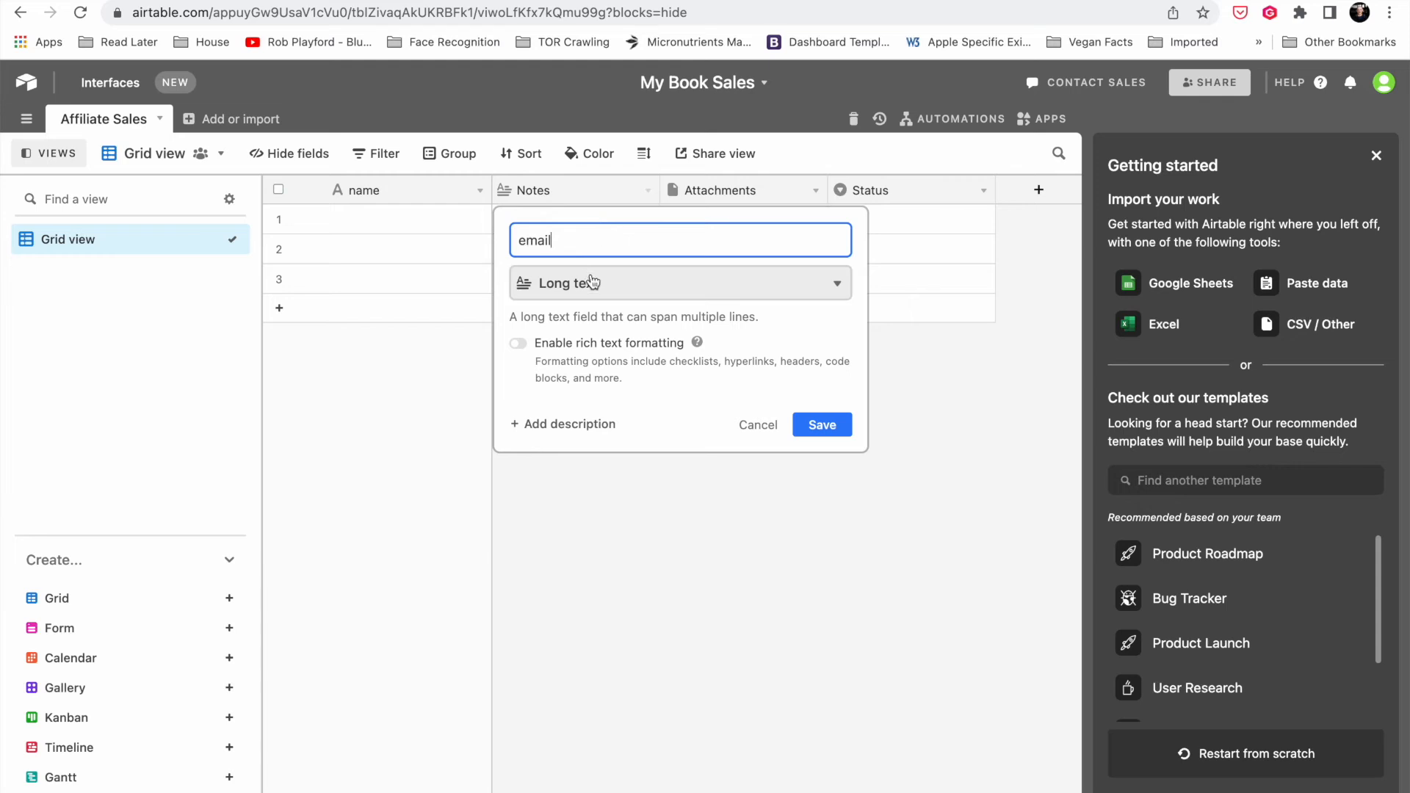
{"action": "left_click", "coordinate": [592, 285]}
{"action": "left_click", "coordinate": [594, 357]}
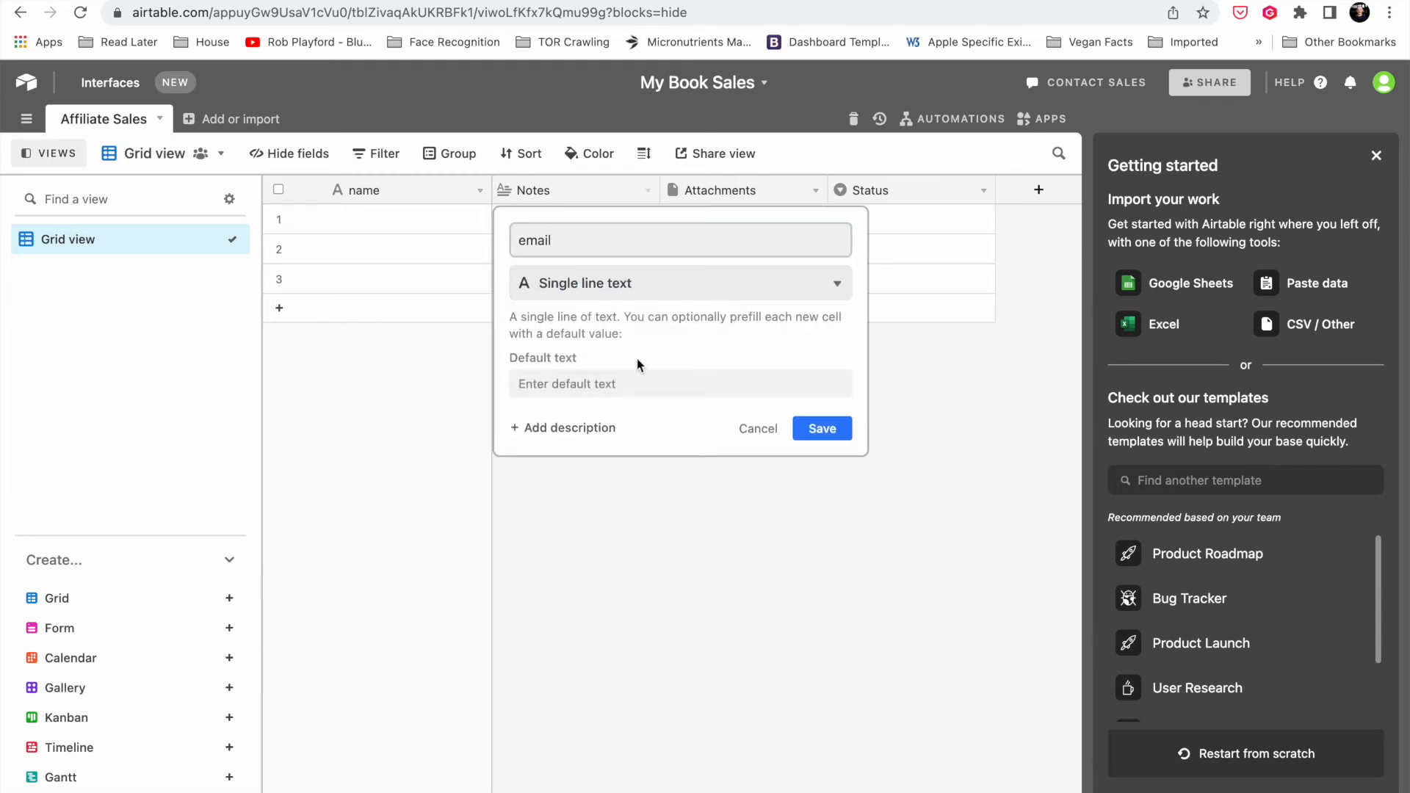
{"action": "left_click", "coordinate": [799, 433]}
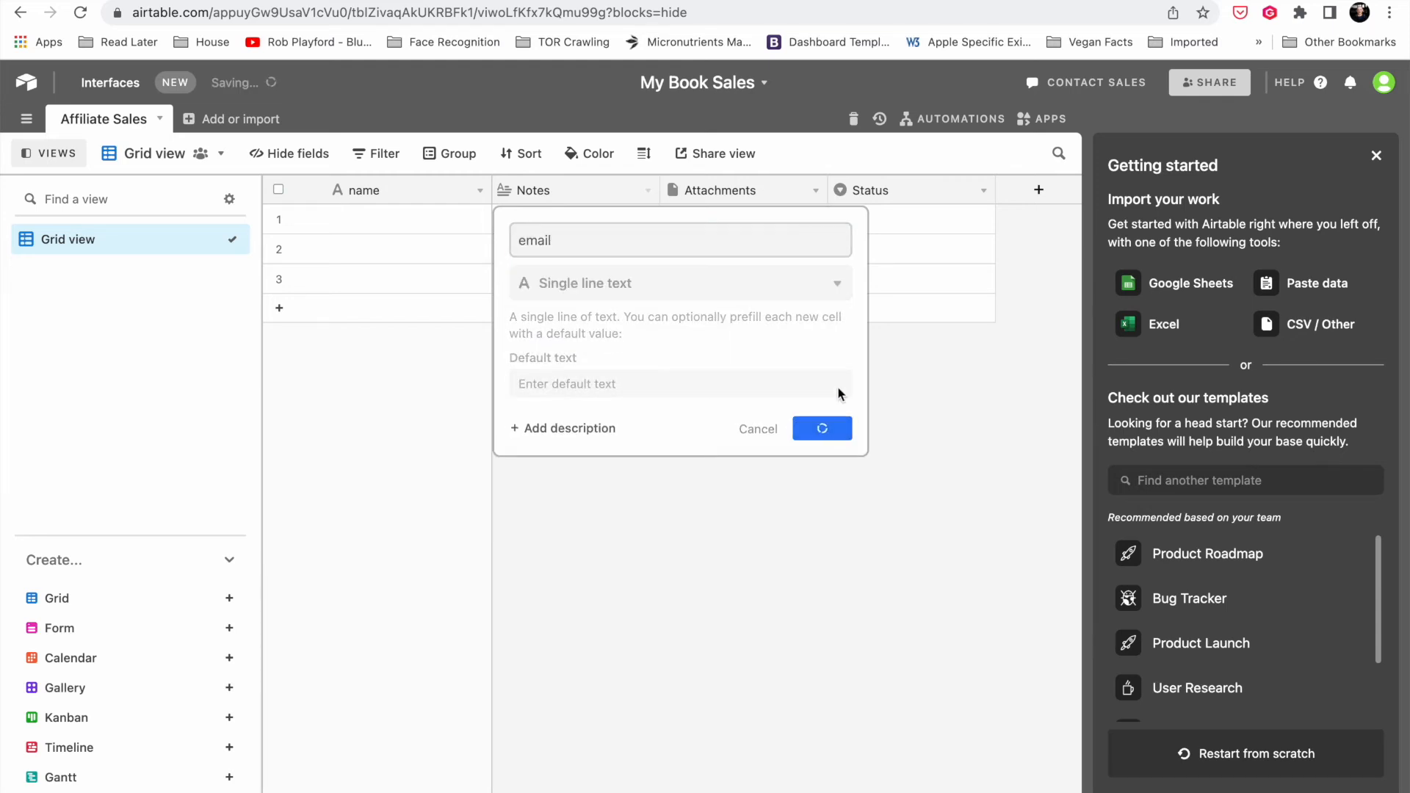
{"action": "left_click", "coordinate": [800, 197]}
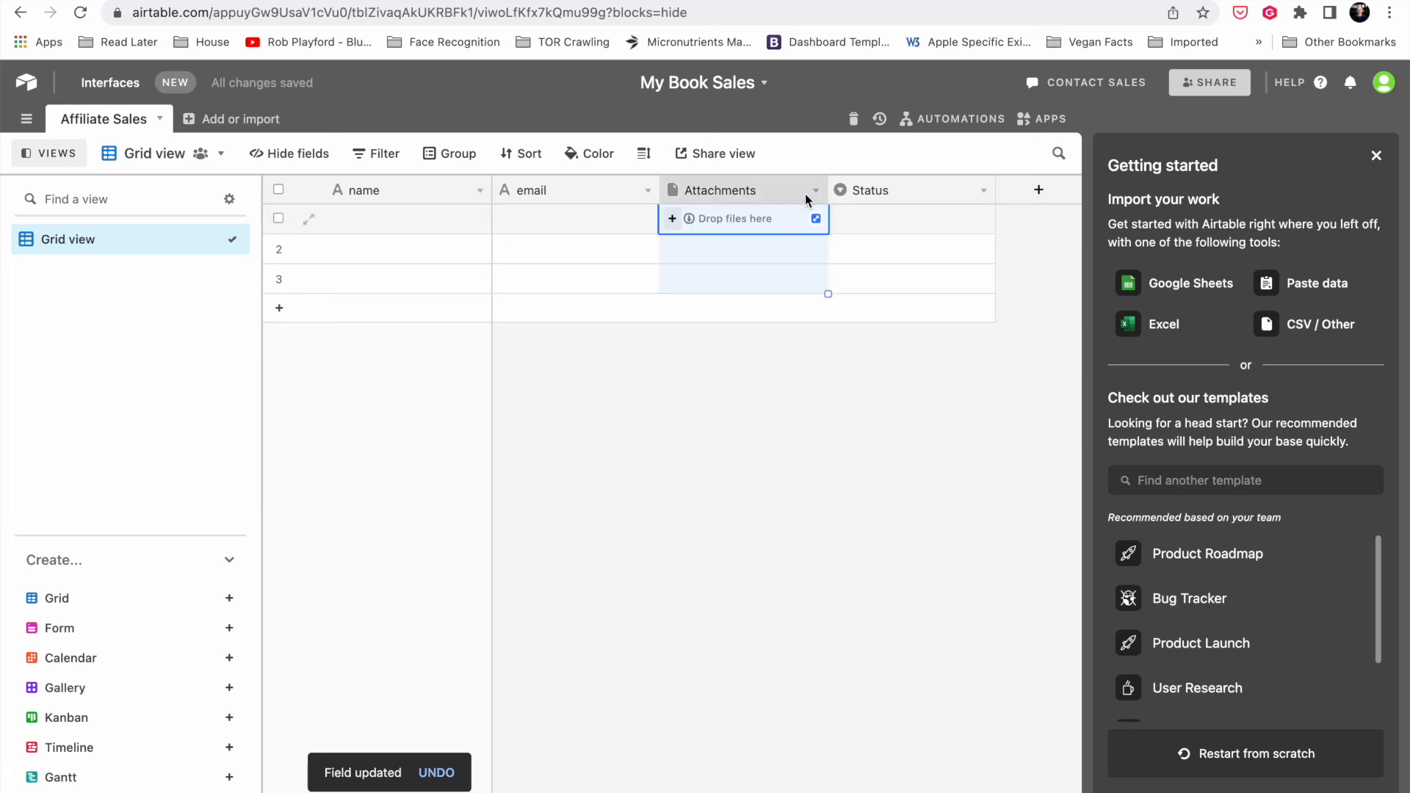
{"action": "left_click", "coordinate": [813, 193]}
- Turn Attachments into a 'date' Date field with ISO format and 24-hour time
{"action": "left_click", "coordinate": [771, 234]}
{"action": "double_click", "coordinate": [720, 246]}
{"action": "type", "text": "date"}
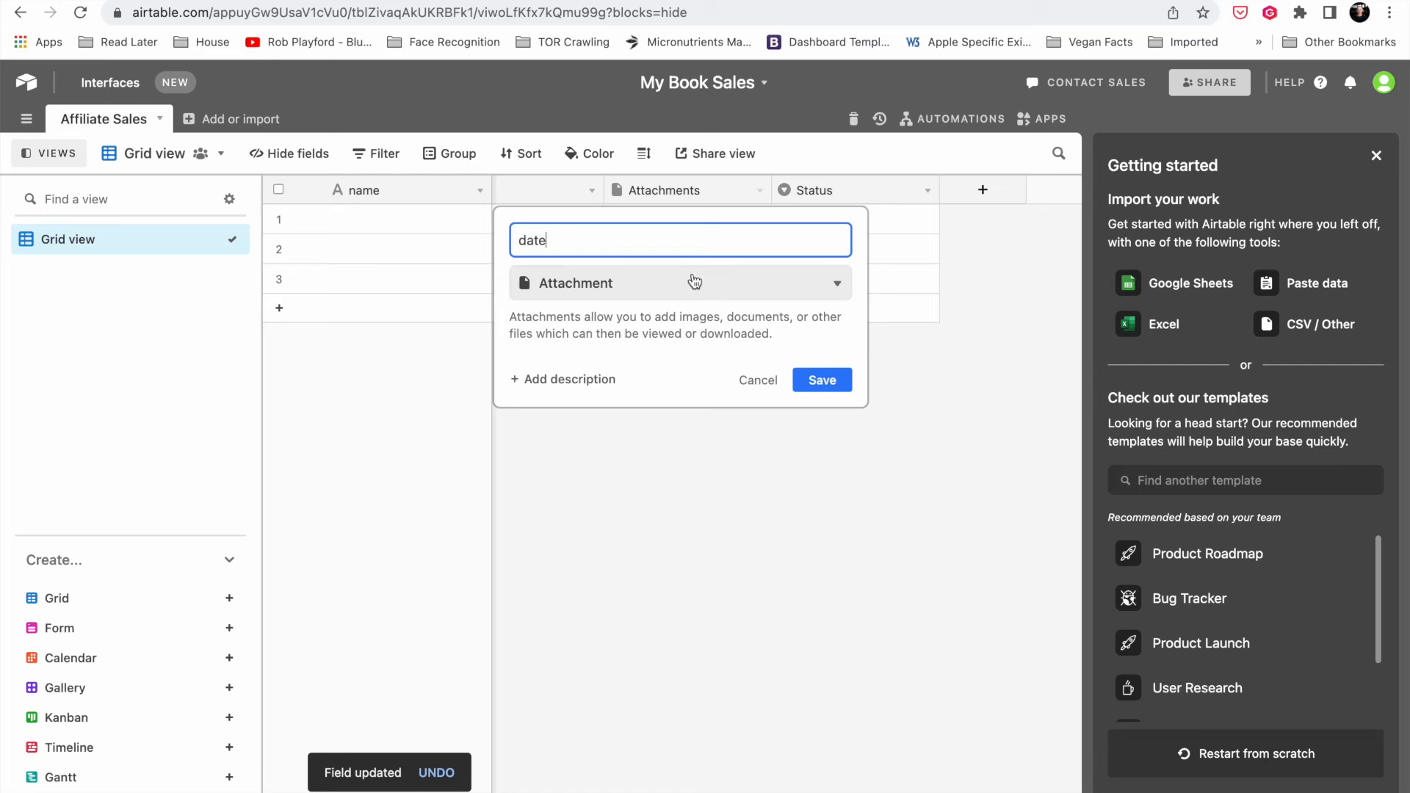
{"action": "left_click", "coordinate": [694, 282]}
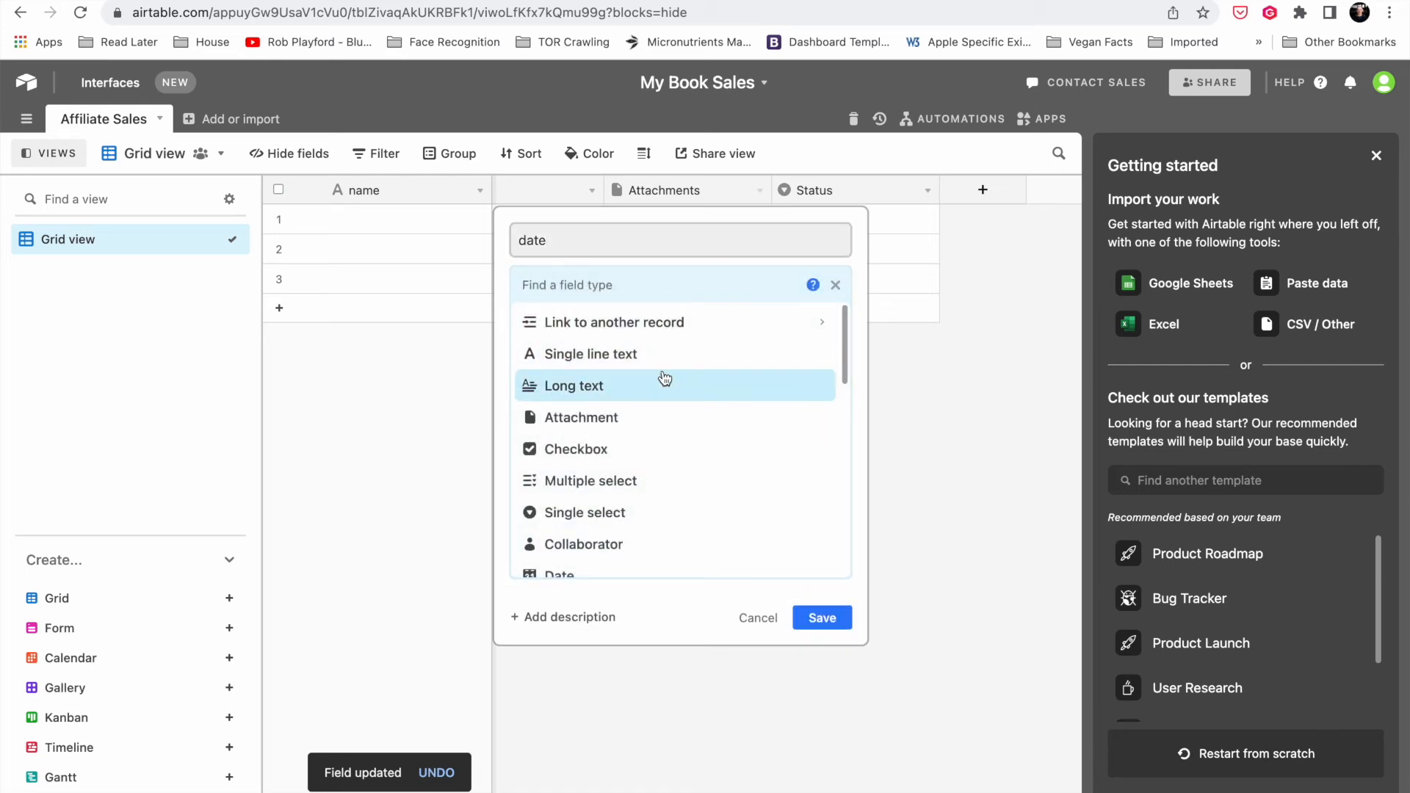
{"action": "scroll", "coordinate": [620, 498], "scroll_direction": "down", "scroll_amount": 2}
{"action": "left_click", "coordinate": [614, 497]}
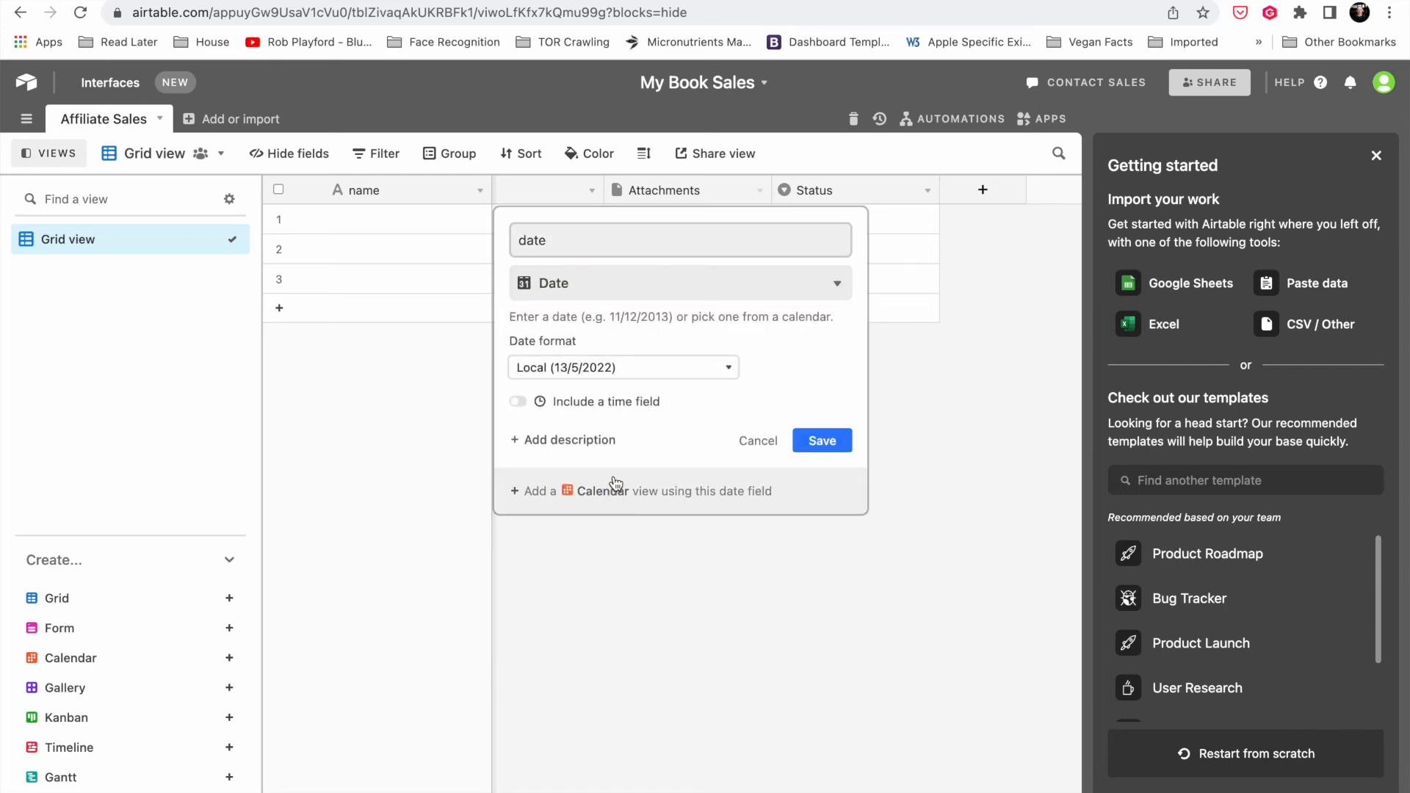
{"action": "left_click", "coordinate": [628, 367]}
{"action": "left_click", "coordinate": [620, 451]}
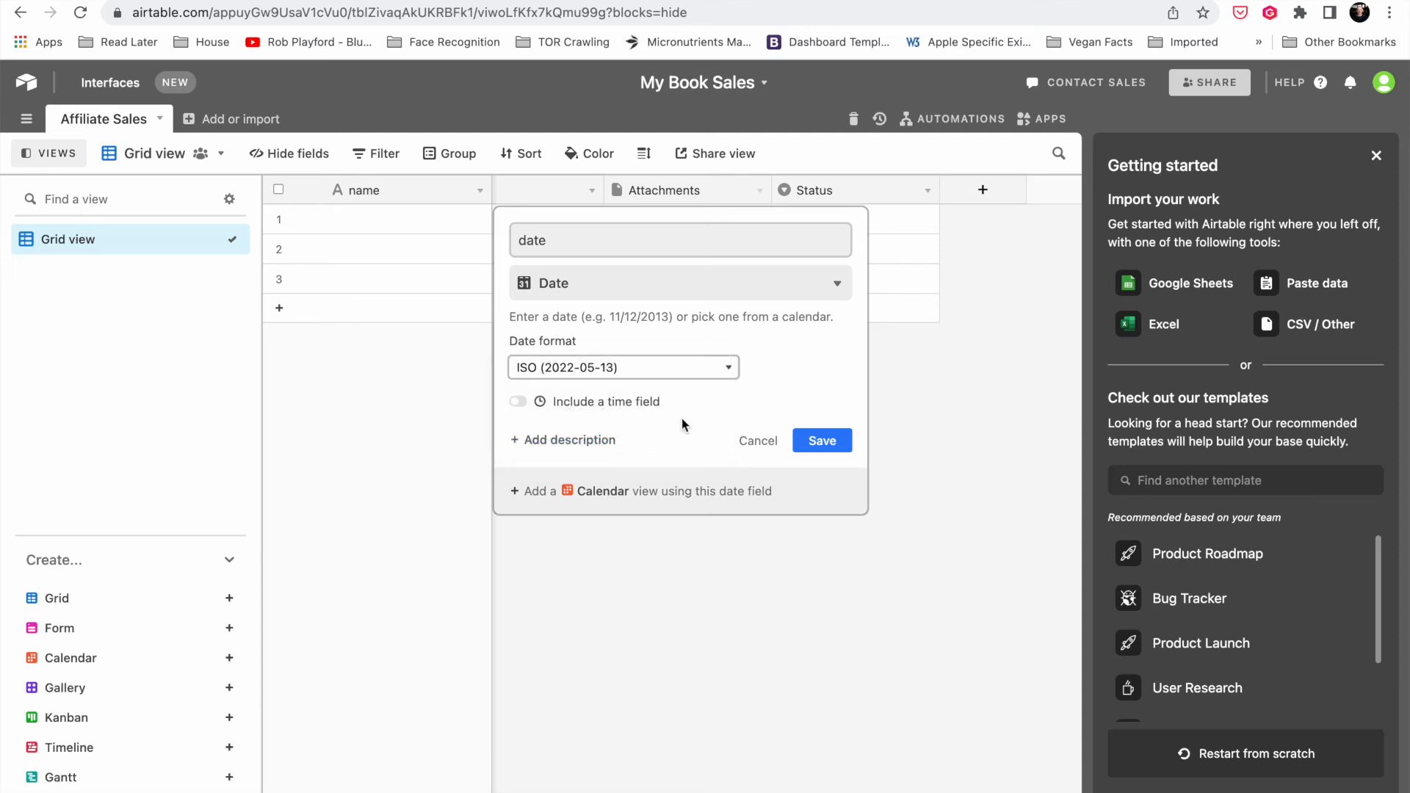
{"action": "left_click", "coordinate": [518, 402]}
{"action": "left_click", "coordinate": [564, 461]}
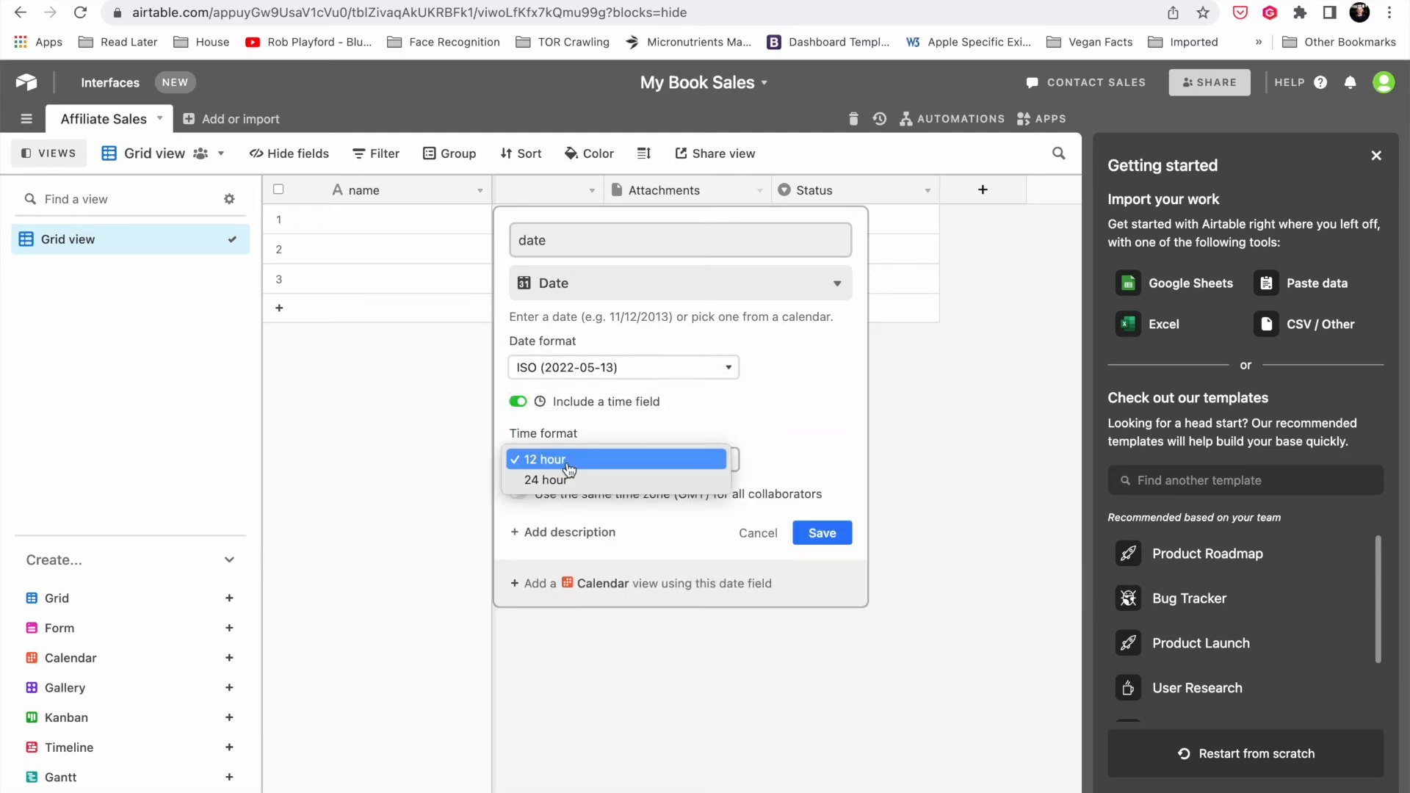
{"action": "left_click", "coordinate": [582, 480]}
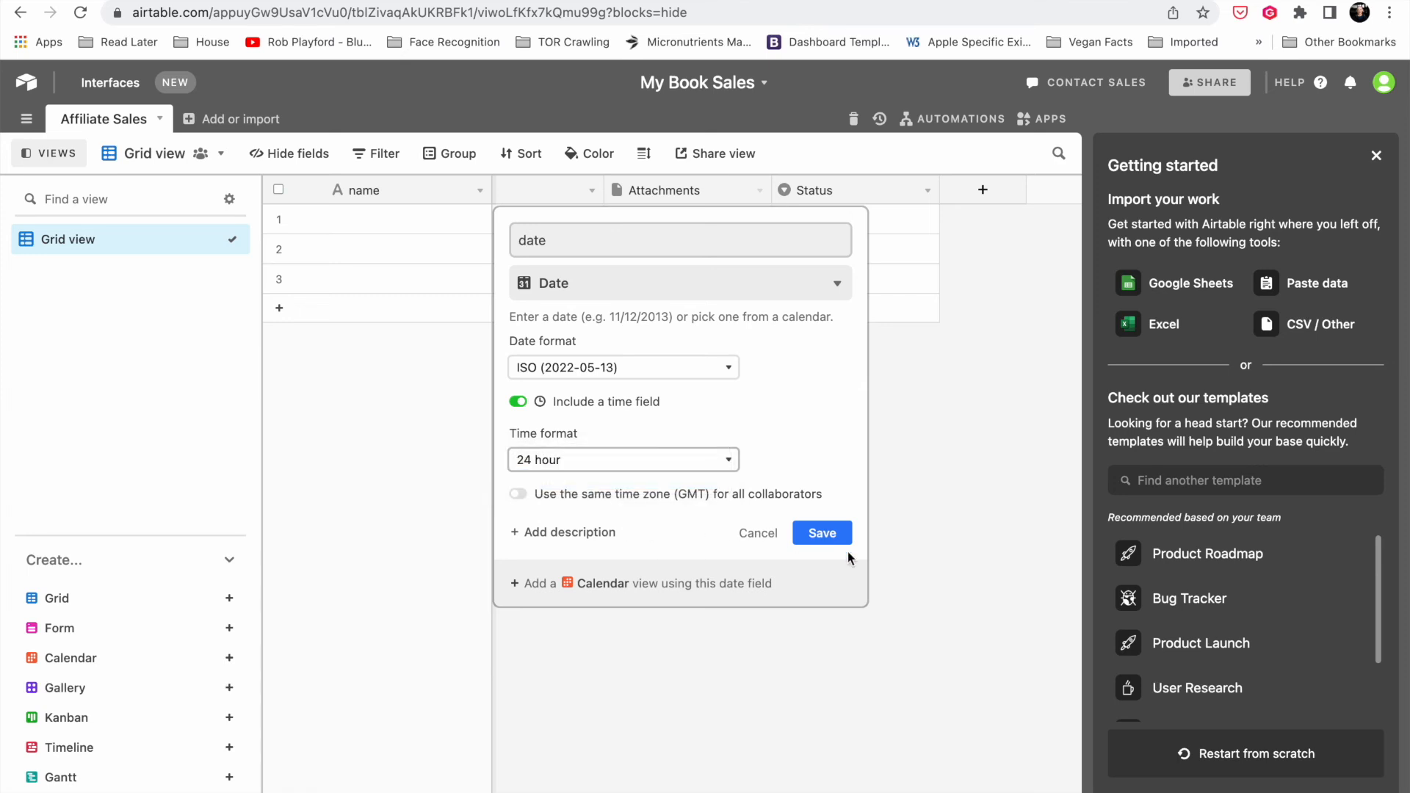
{"action": "left_click", "coordinate": [823, 534]}
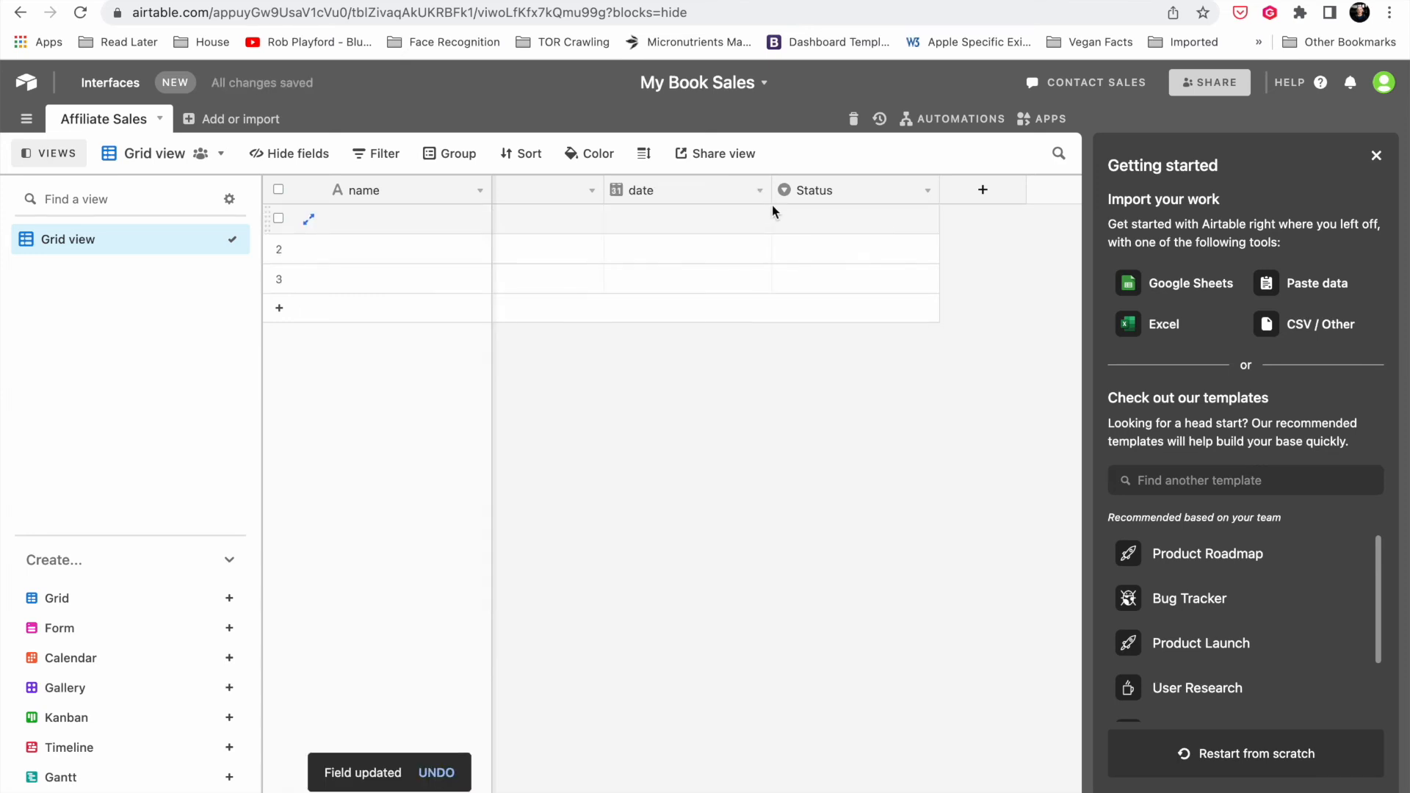
- Change Status into an 'amount' Number field using Integer format
{"action": "left_click", "coordinate": [929, 191]}
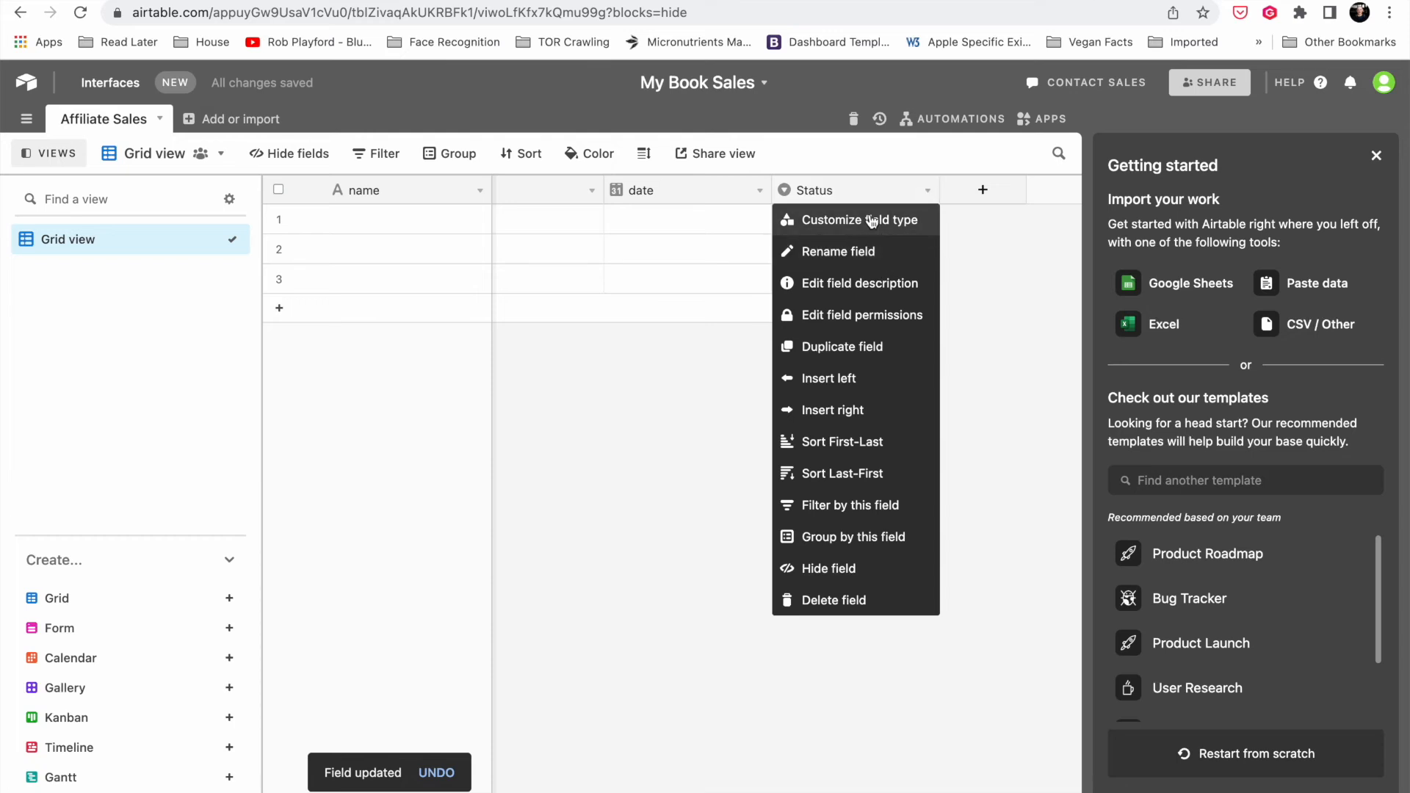
{"action": "left_click", "coordinate": [871, 221]}
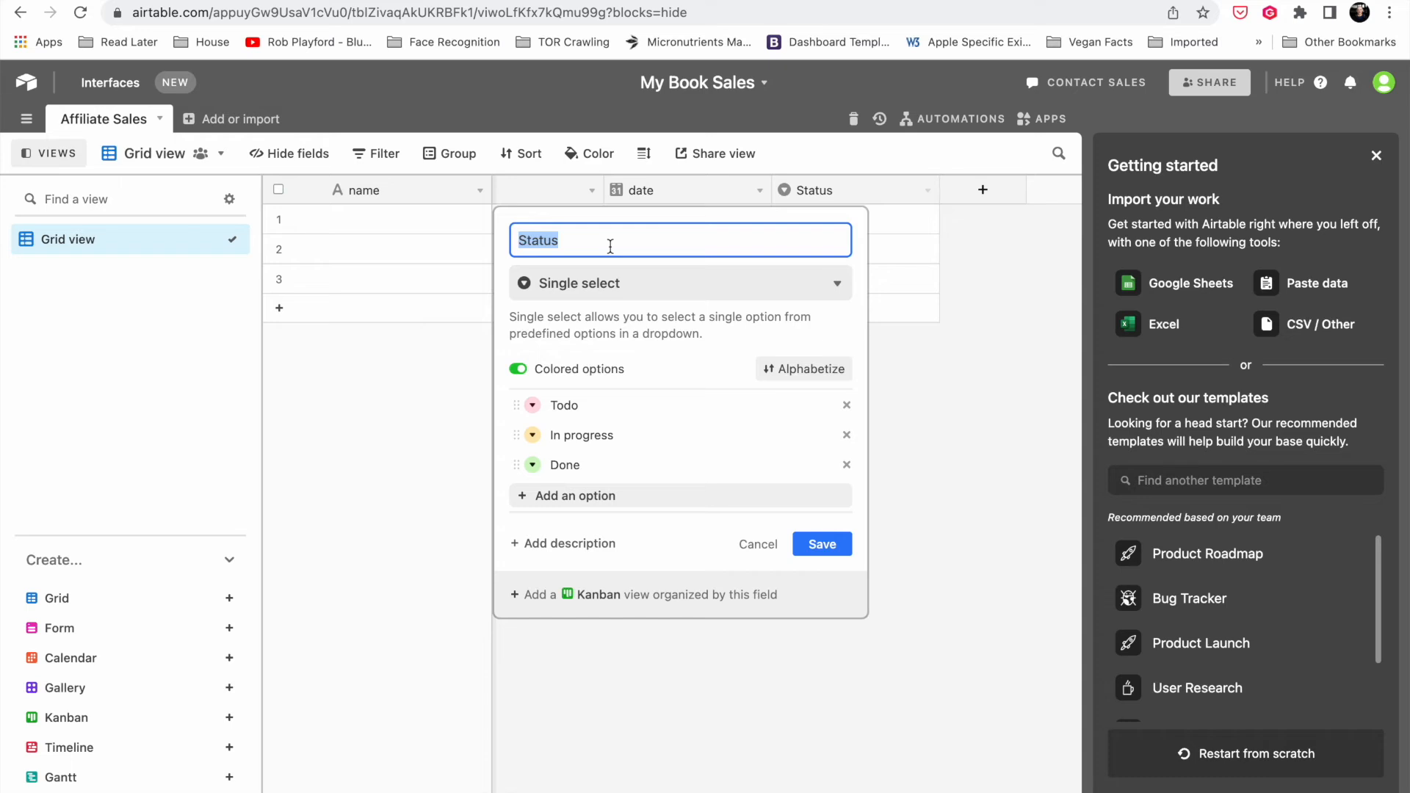
{"action": "type", "text": "amount"}
{"action": "left_click", "coordinate": [614, 283]}
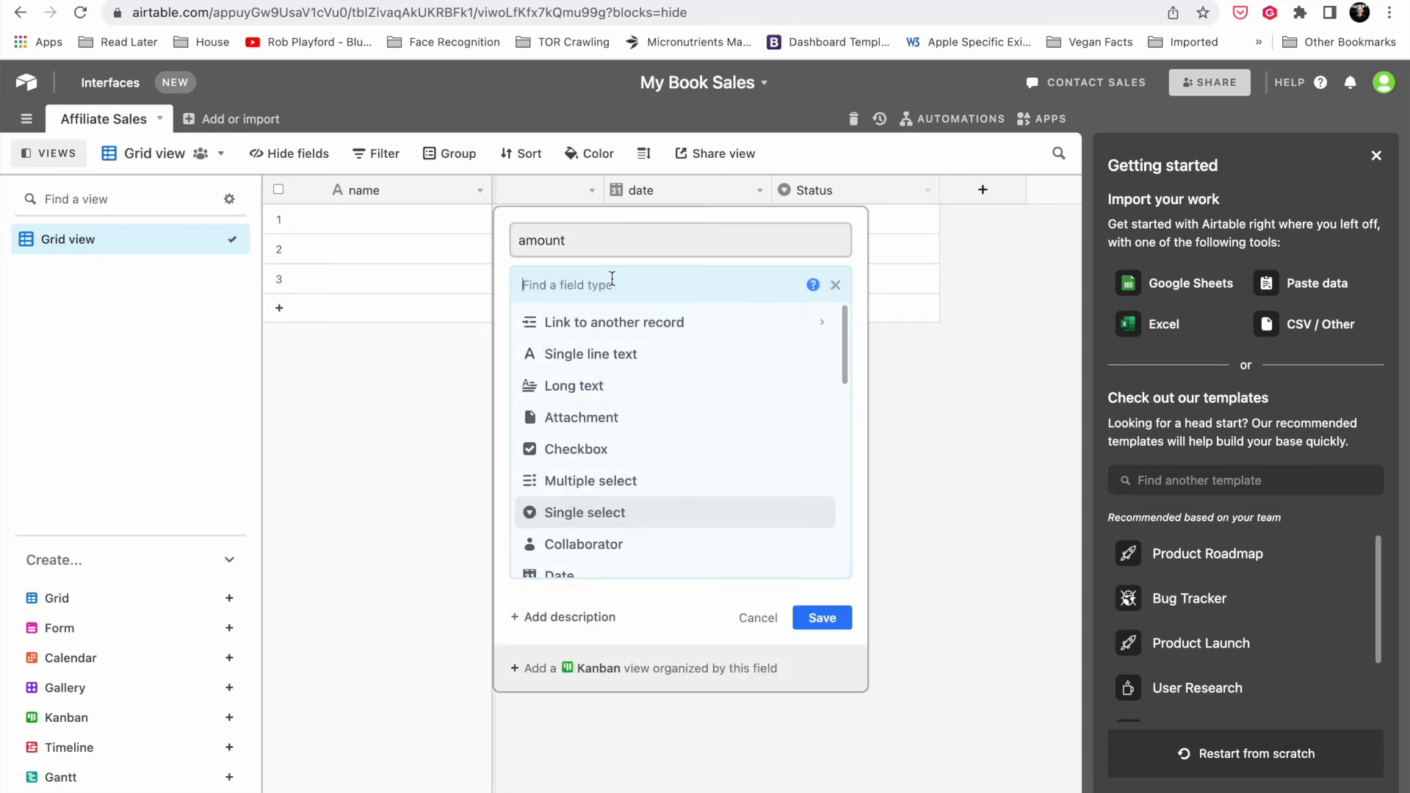
{"action": "scroll", "coordinate": [598, 411], "scroll_direction": "down", "scroll_amount": 2}
{"action": "scroll", "coordinate": [598, 405], "scroll_direction": "down", "scroll_amount": 3}
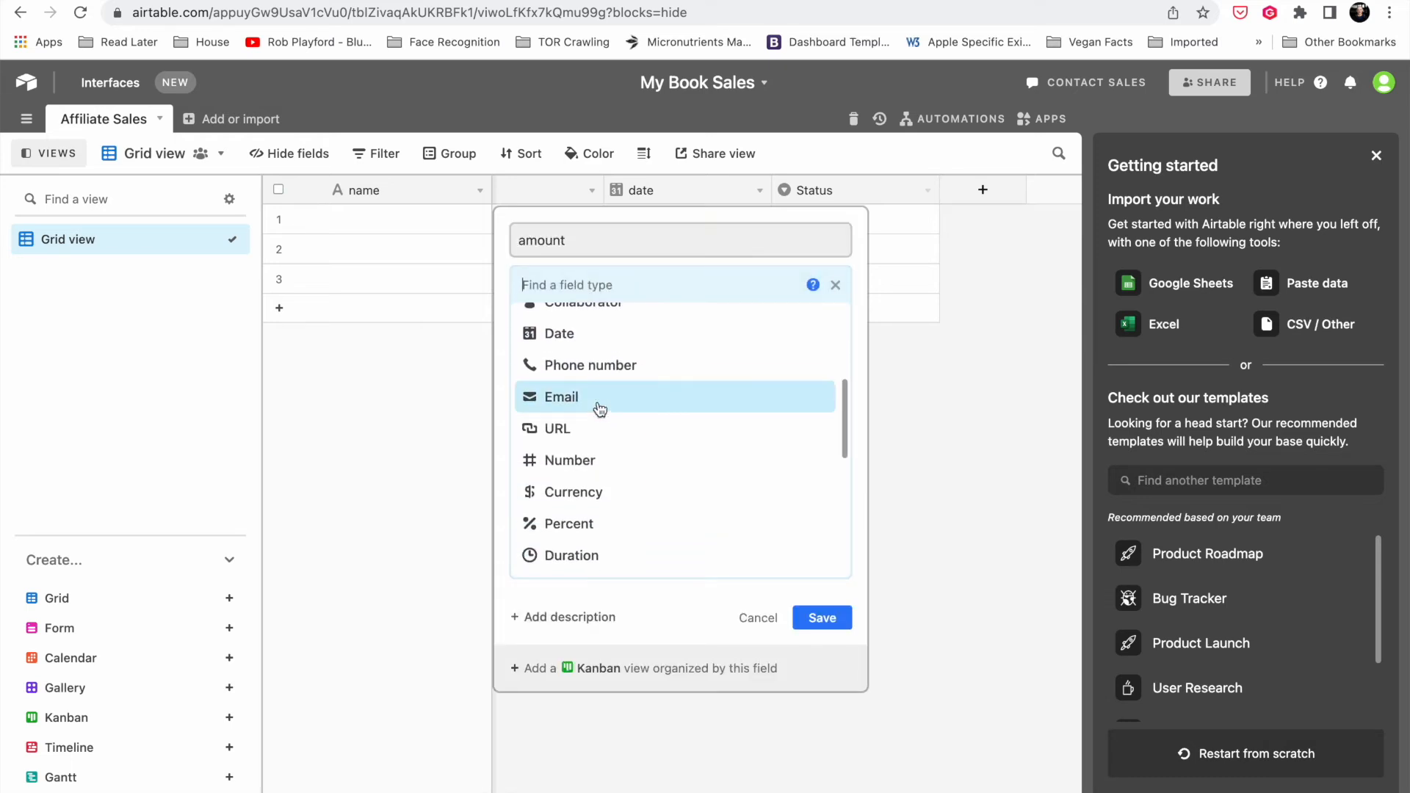
{"action": "left_click", "coordinate": [596, 451]}
{"action": "left_click", "coordinate": [584, 375]}
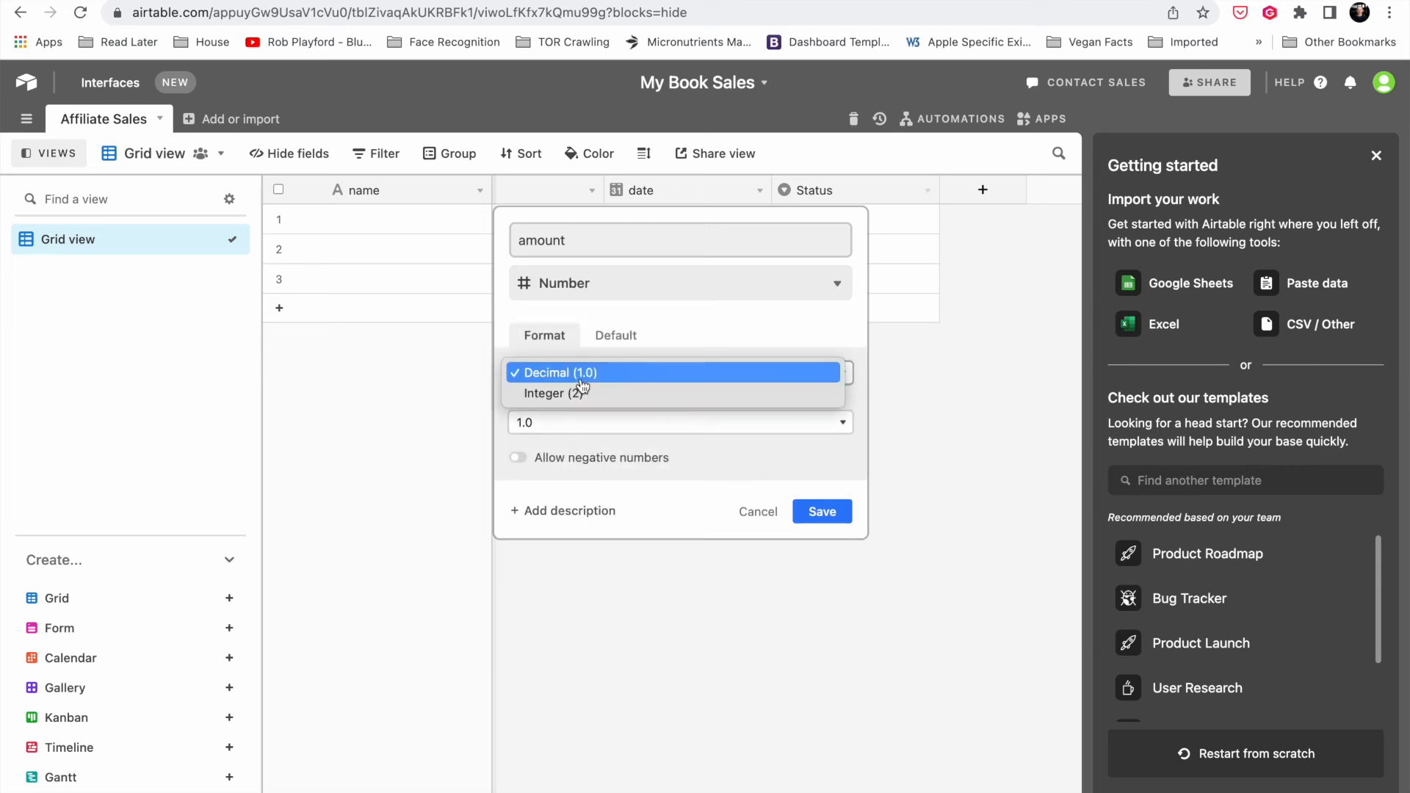
{"action": "left_click", "coordinate": [581, 397]}
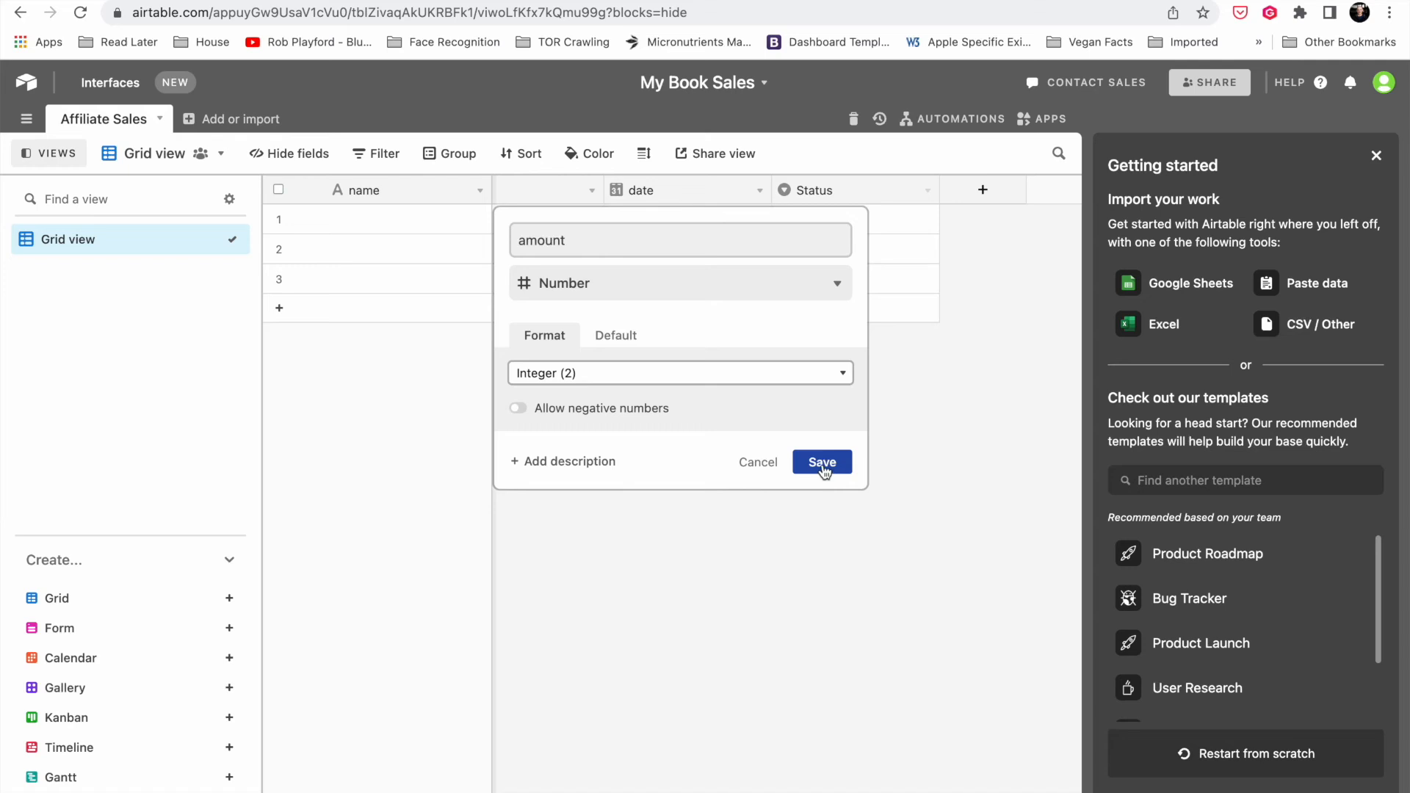
{"action": "left_click", "coordinate": [823, 463]}
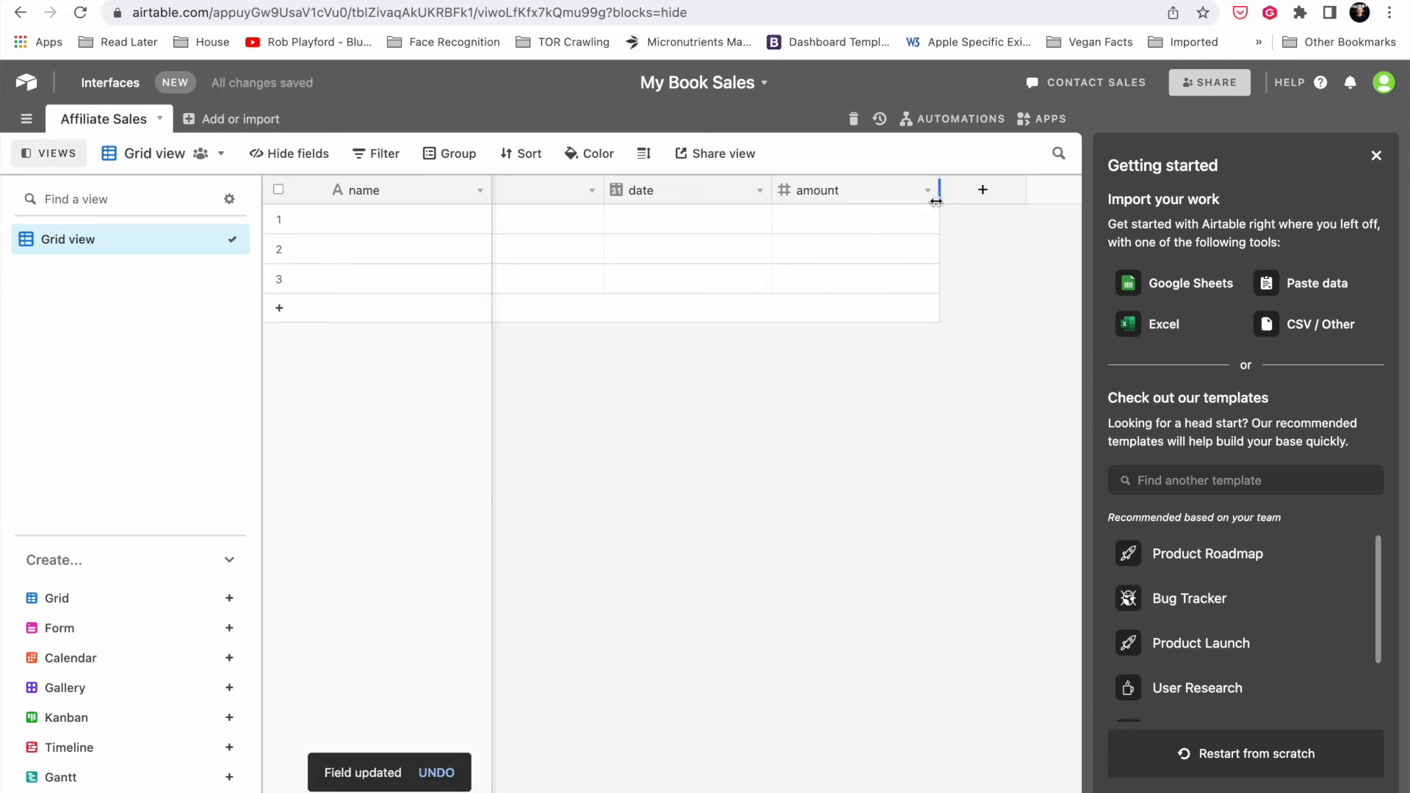
- Create a single line text field 'affiliate_id' with default text 'None'
{"action": "left_click", "coordinate": [981, 192]}
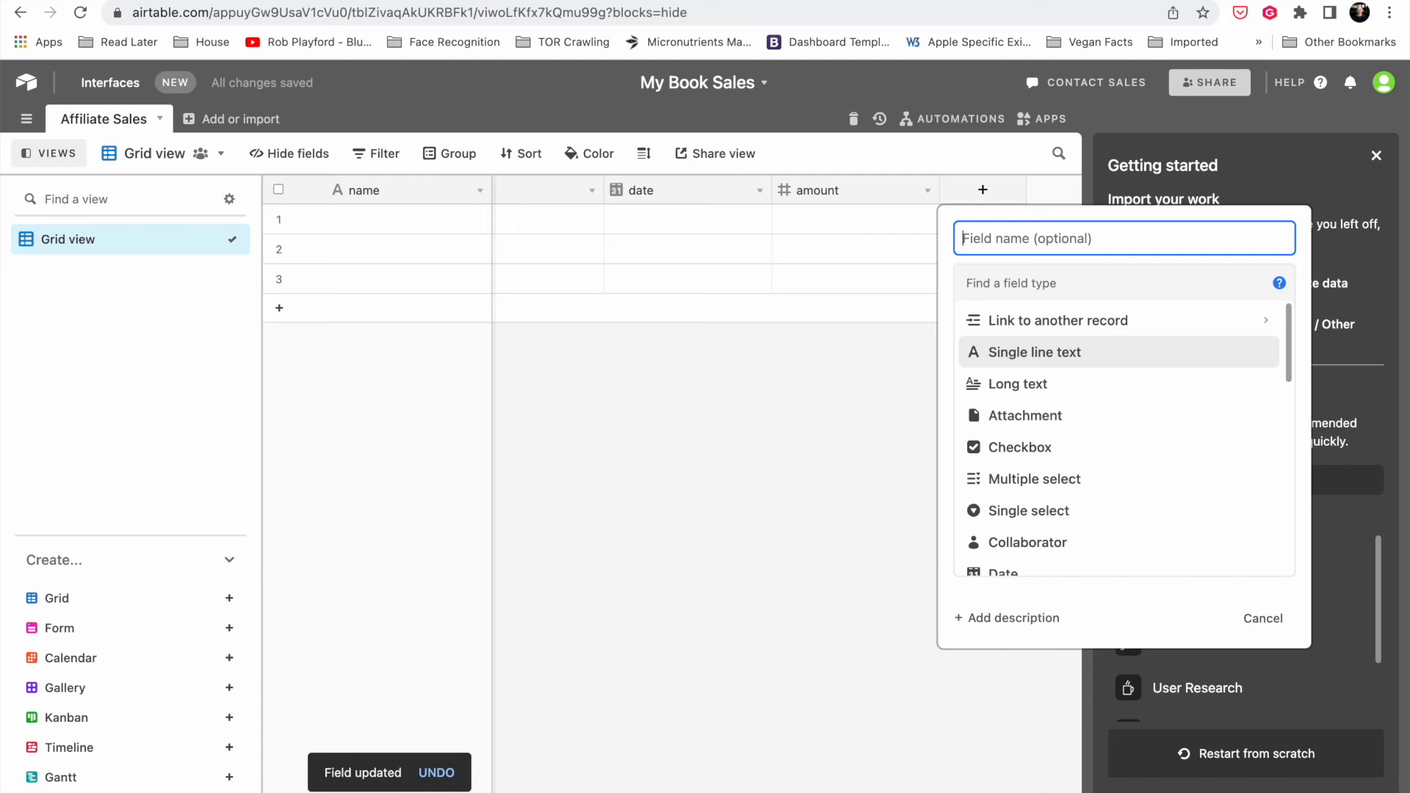
{"action": "type", "text": "affiliate_id"}
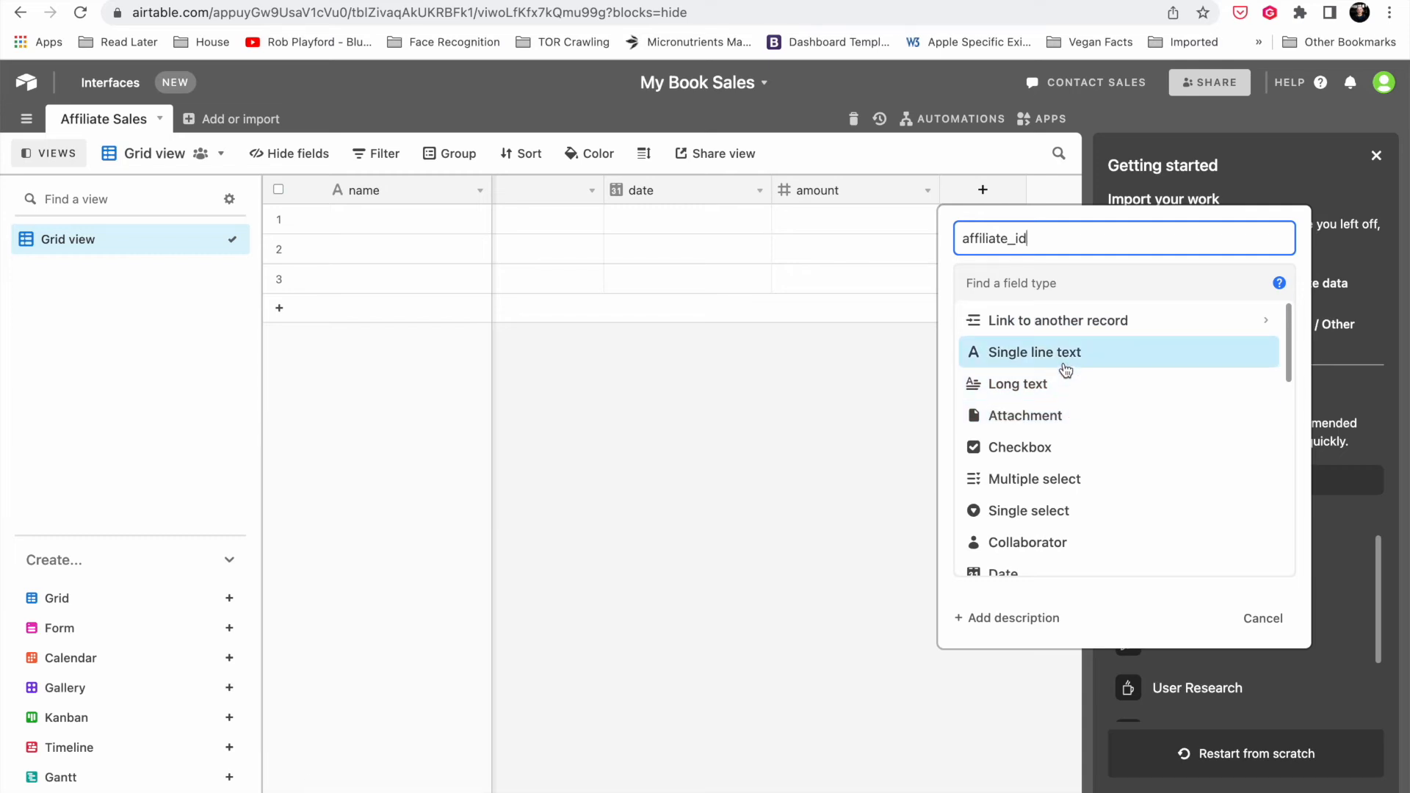
{"action": "left_click", "coordinate": [1065, 360]}
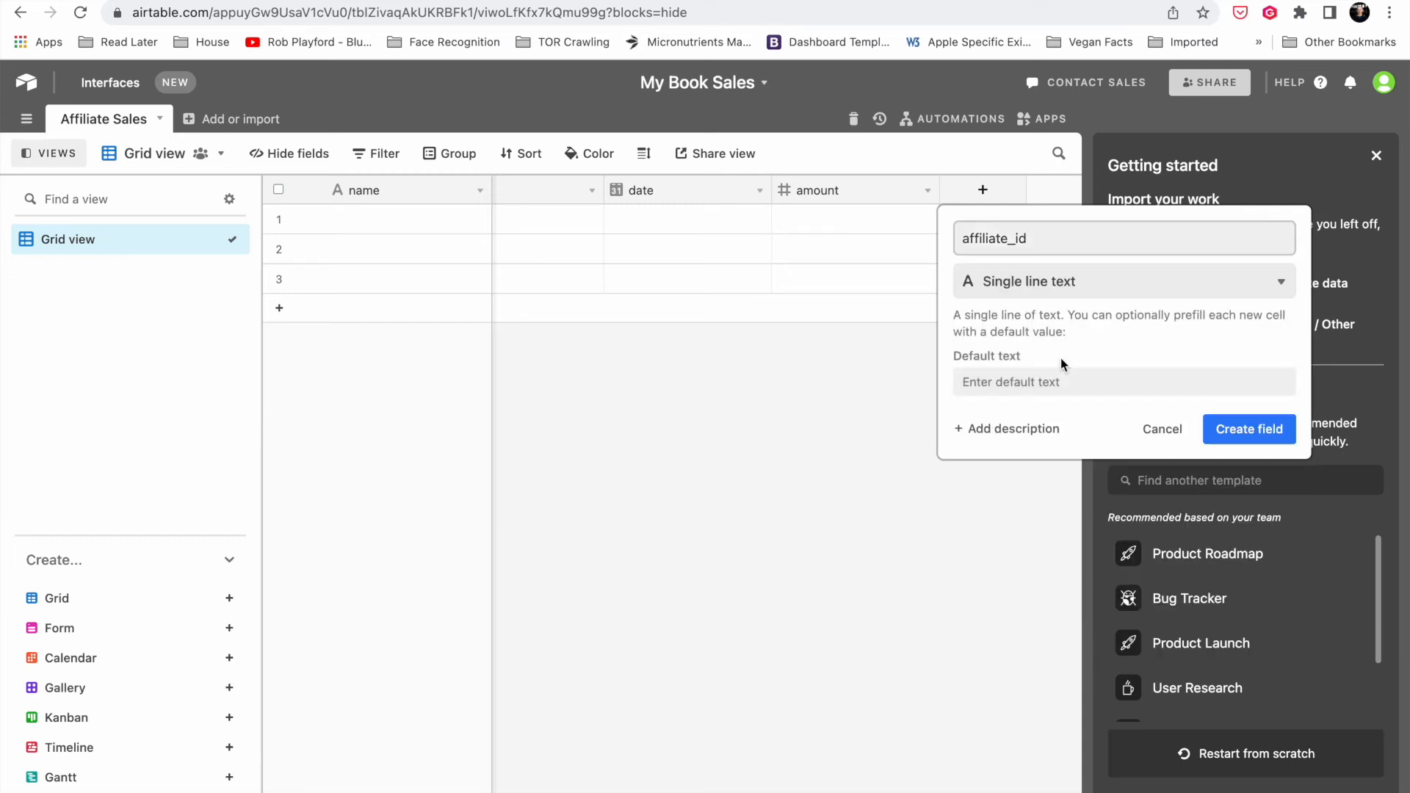
{"action": "left_click", "coordinate": [1113, 382]}
{"action": "type", "text": "None"}
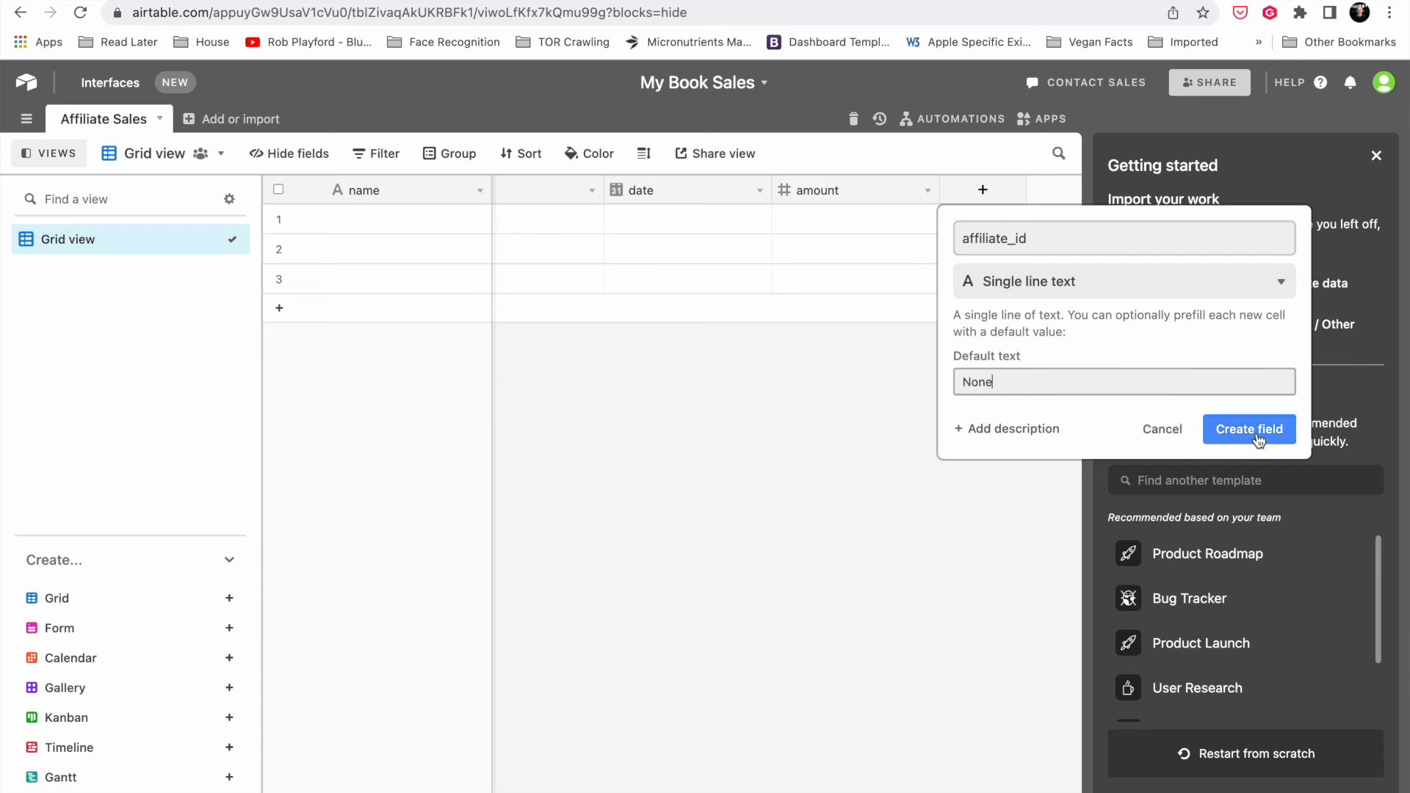
{"action": "left_click", "coordinate": [1258, 439]}
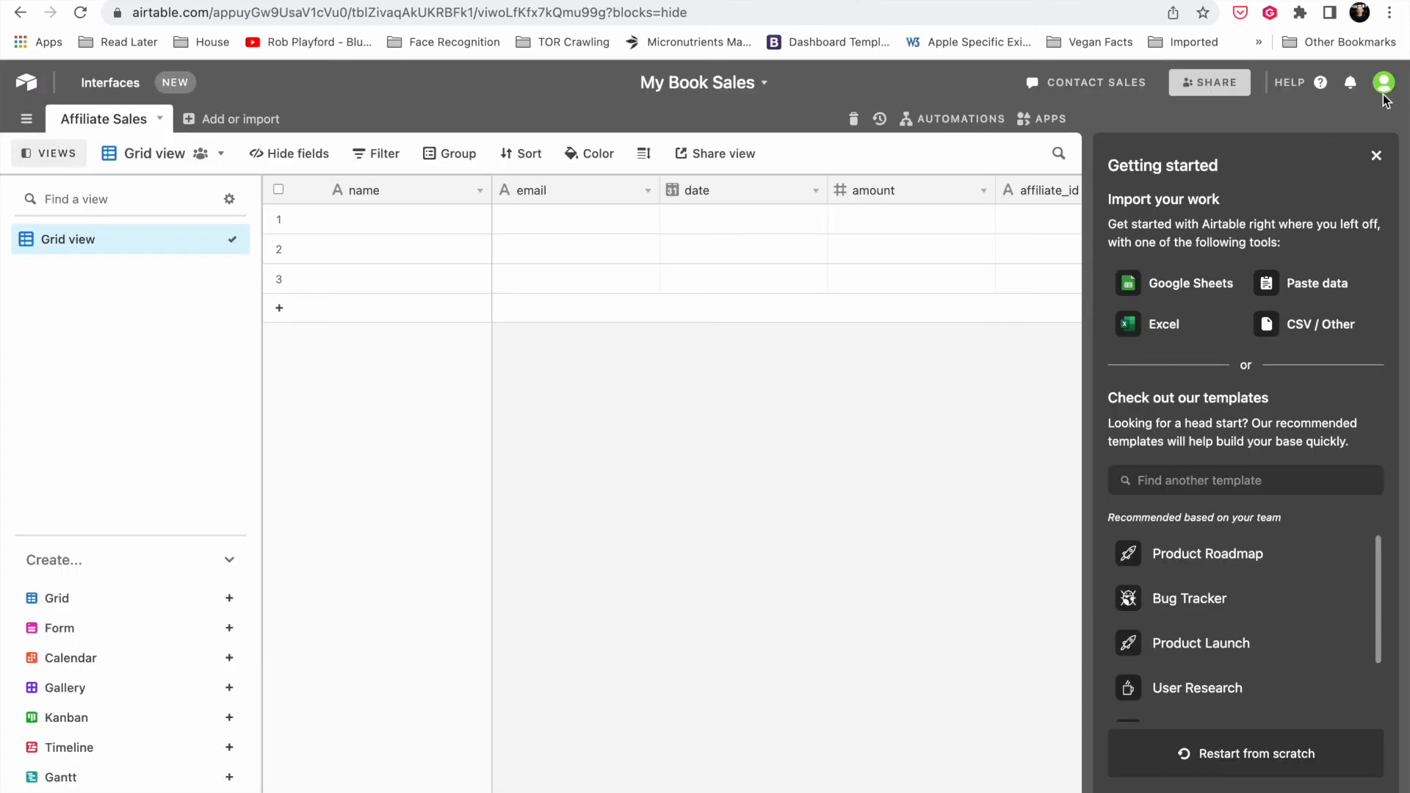
- Reveal and copy the personal API key on the Airtable Account page, then return to Pipedream
{"action": "left_click", "coordinate": [1384, 82]}
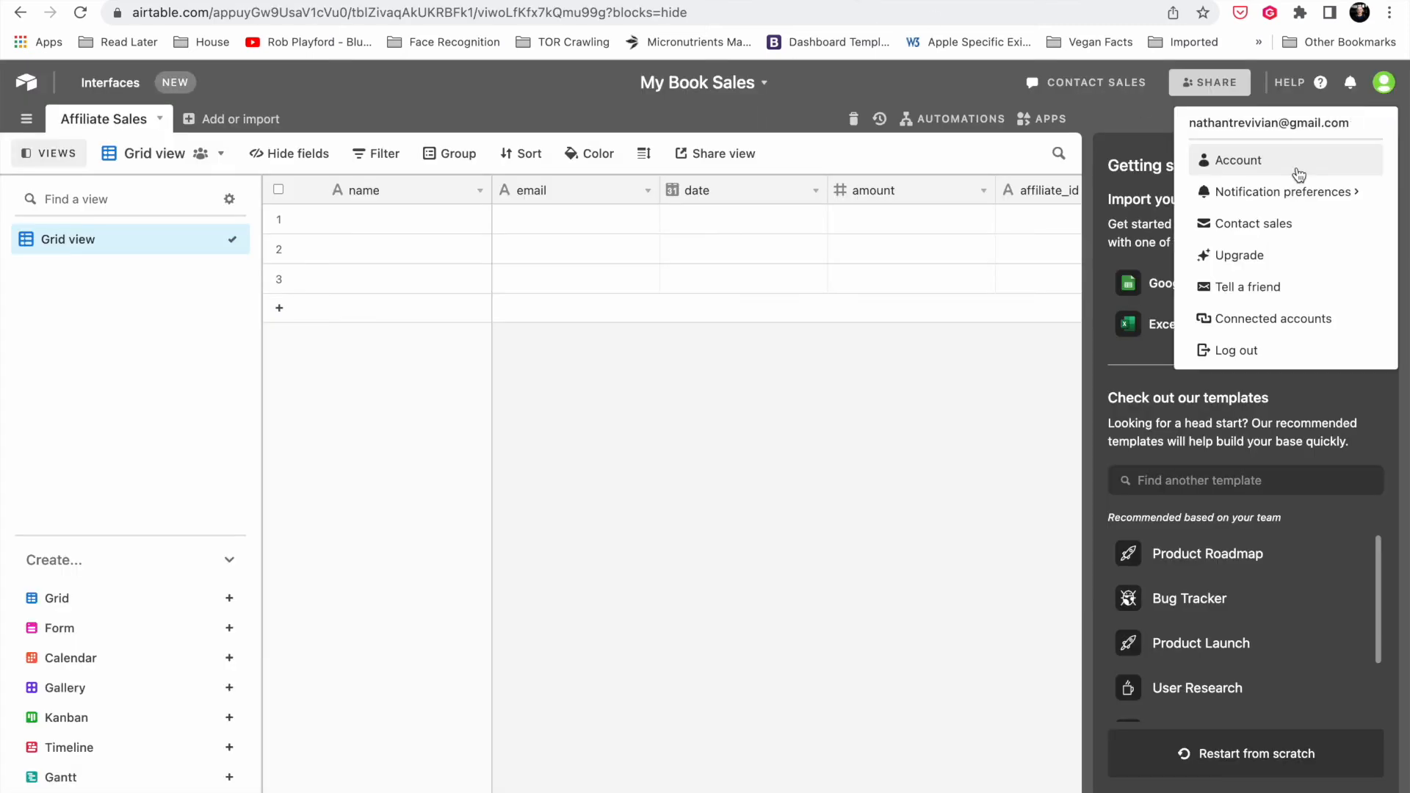
{"action": "left_click", "coordinate": [1241, 168]}
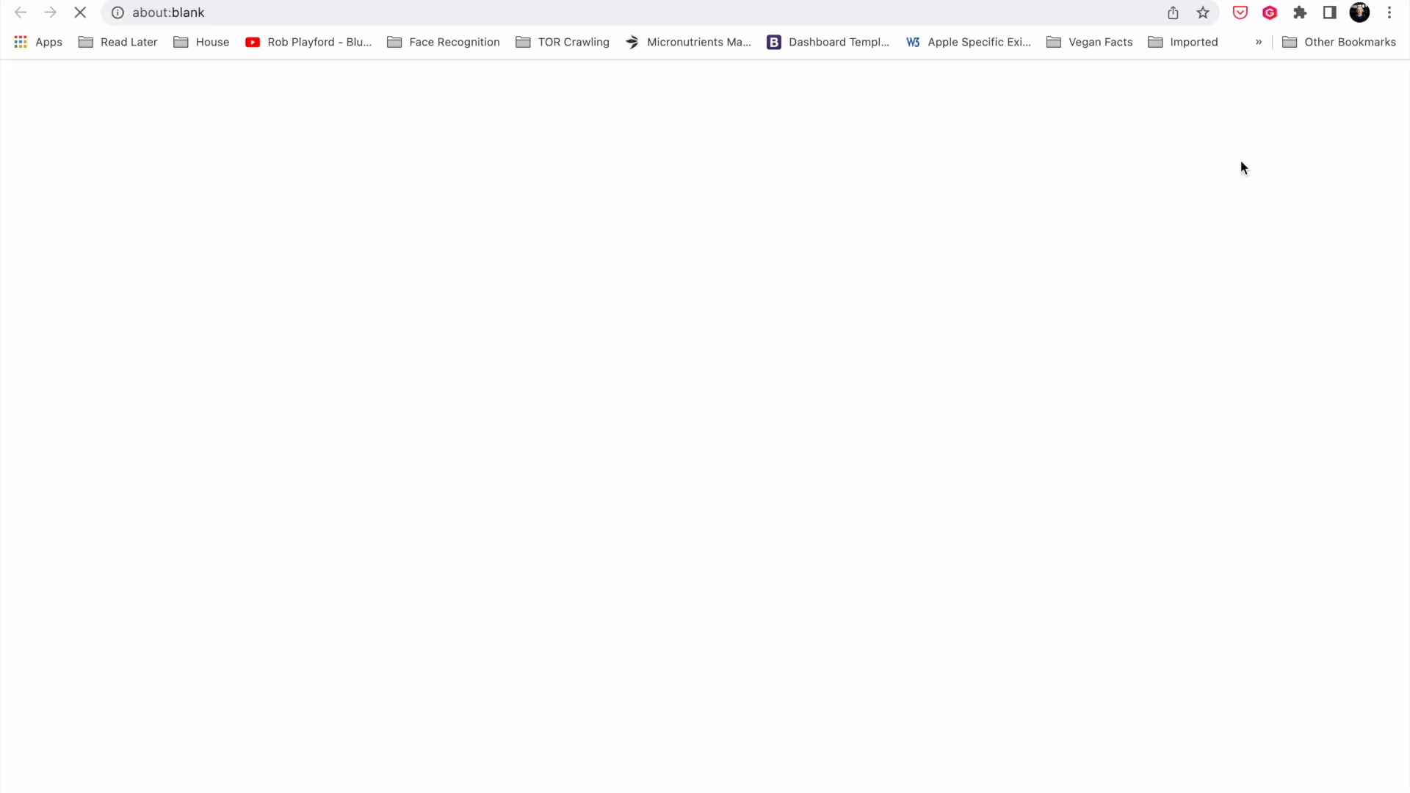
{"action": "scroll", "coordinate": [641, 513], "scroll_direction": "down", "scroll_amount": 5}
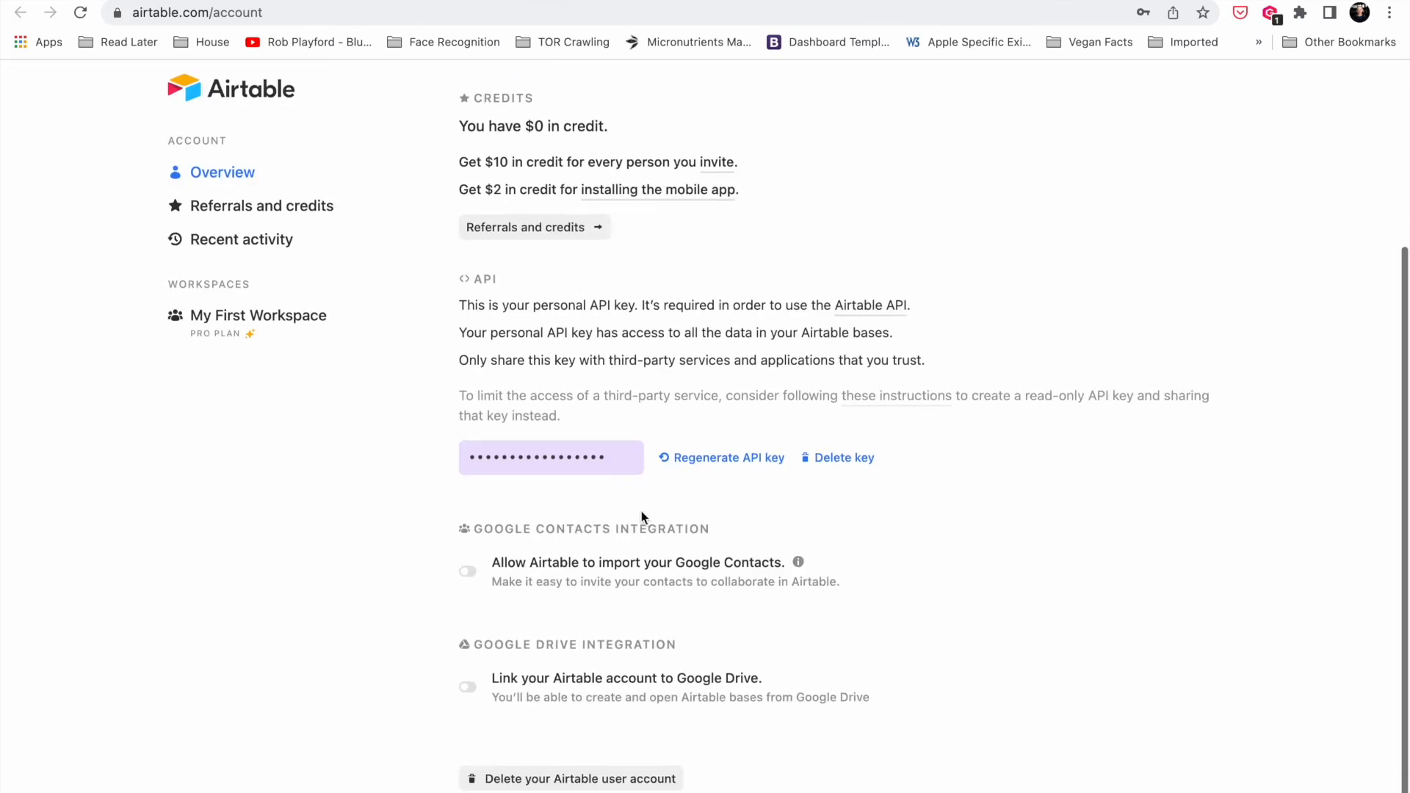
{"action": "left_click", "coordinate": [587, 459]}
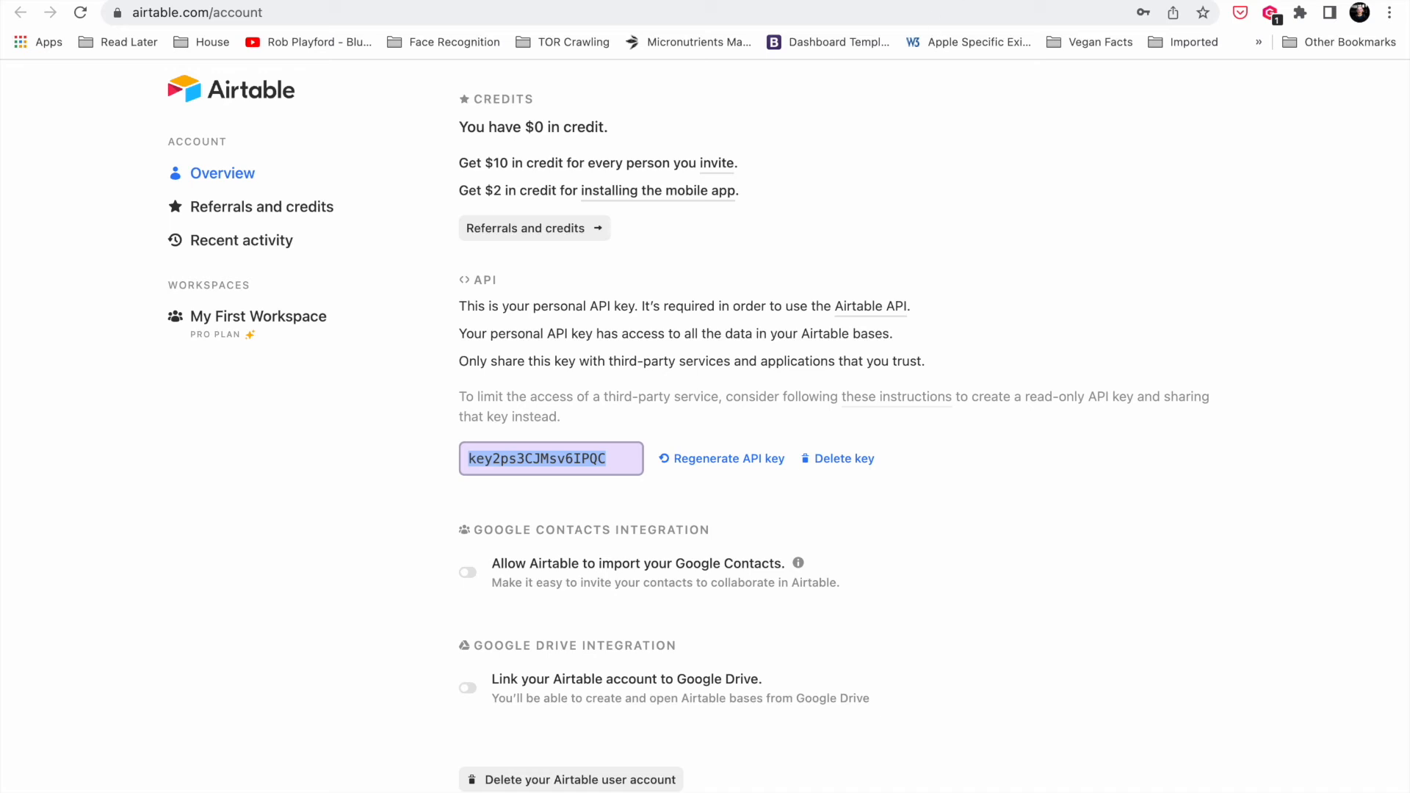
{"action": "left_click", "coordinate": [412, 1]}
- Connect a new Airtable account with the pasted API key and a nickname, and choose base My Book Sales
{"action": "left_click", "coordinate": [416, 316]}
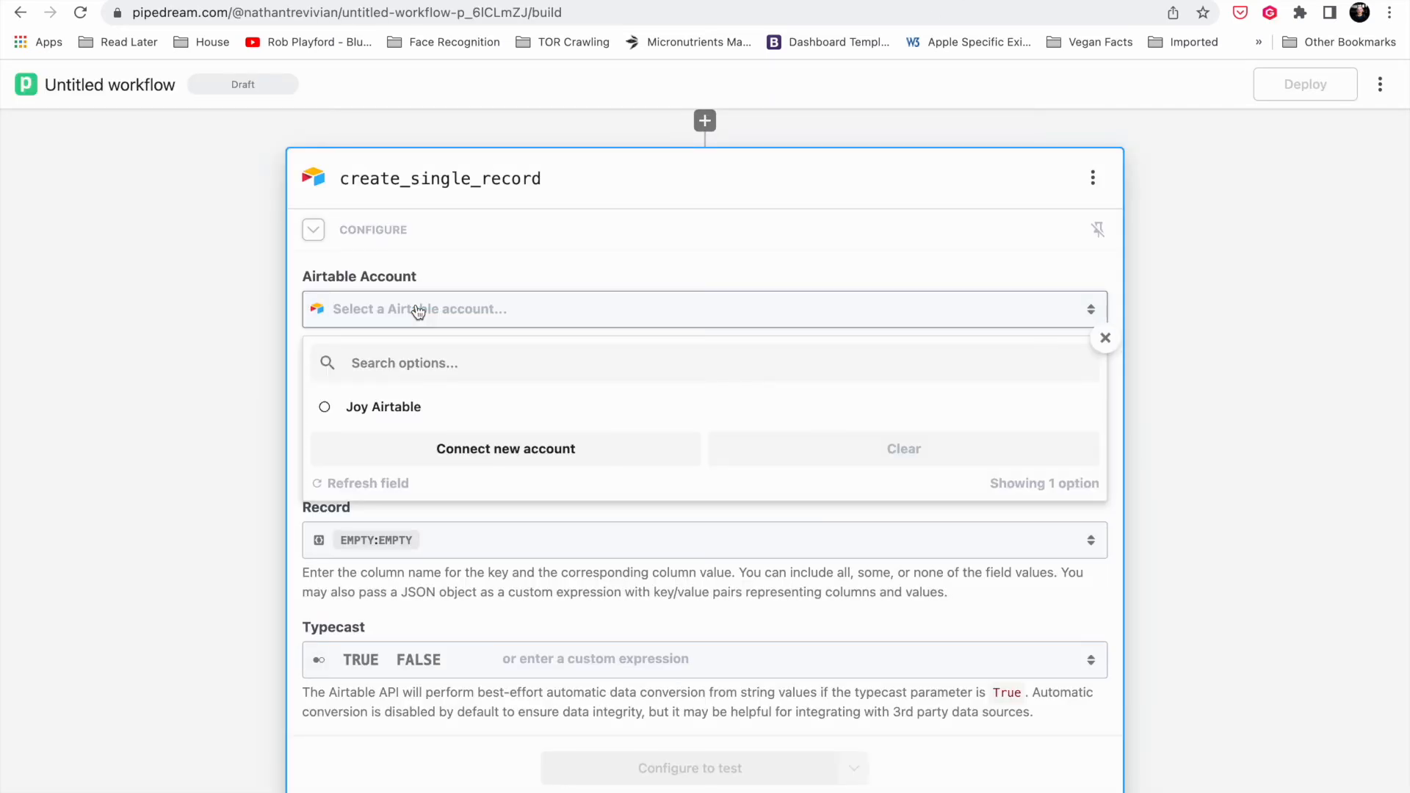
{"action": "left_click", "coordinate": [489, 450]}
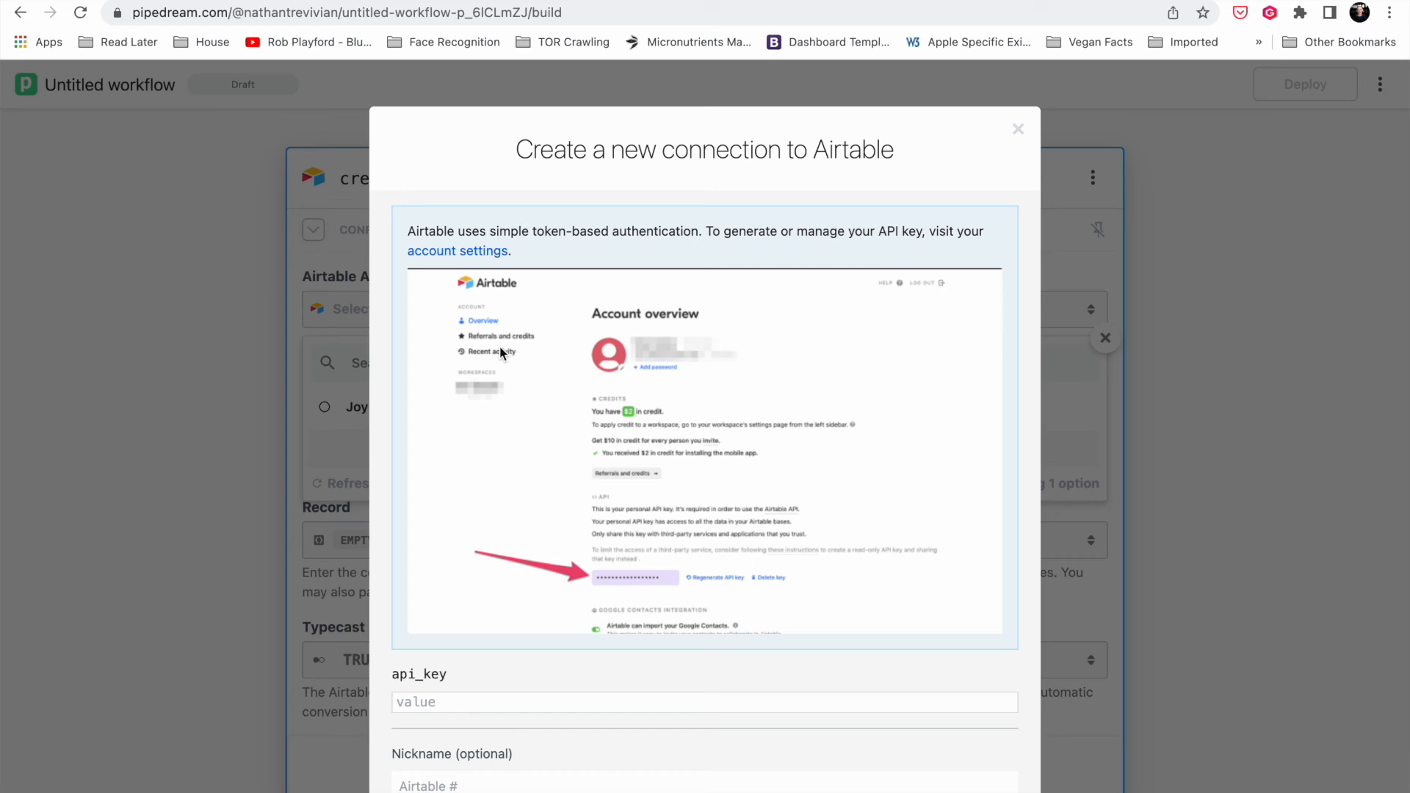
{"action": "left_click", "coordinate": [463, 703]}
{"action": "scroll", "coordinate": [477, 698], "scroll_direction": "down", "scroll_amount": 3}
{"action": "left_click", "coordinate": [495, 682]}
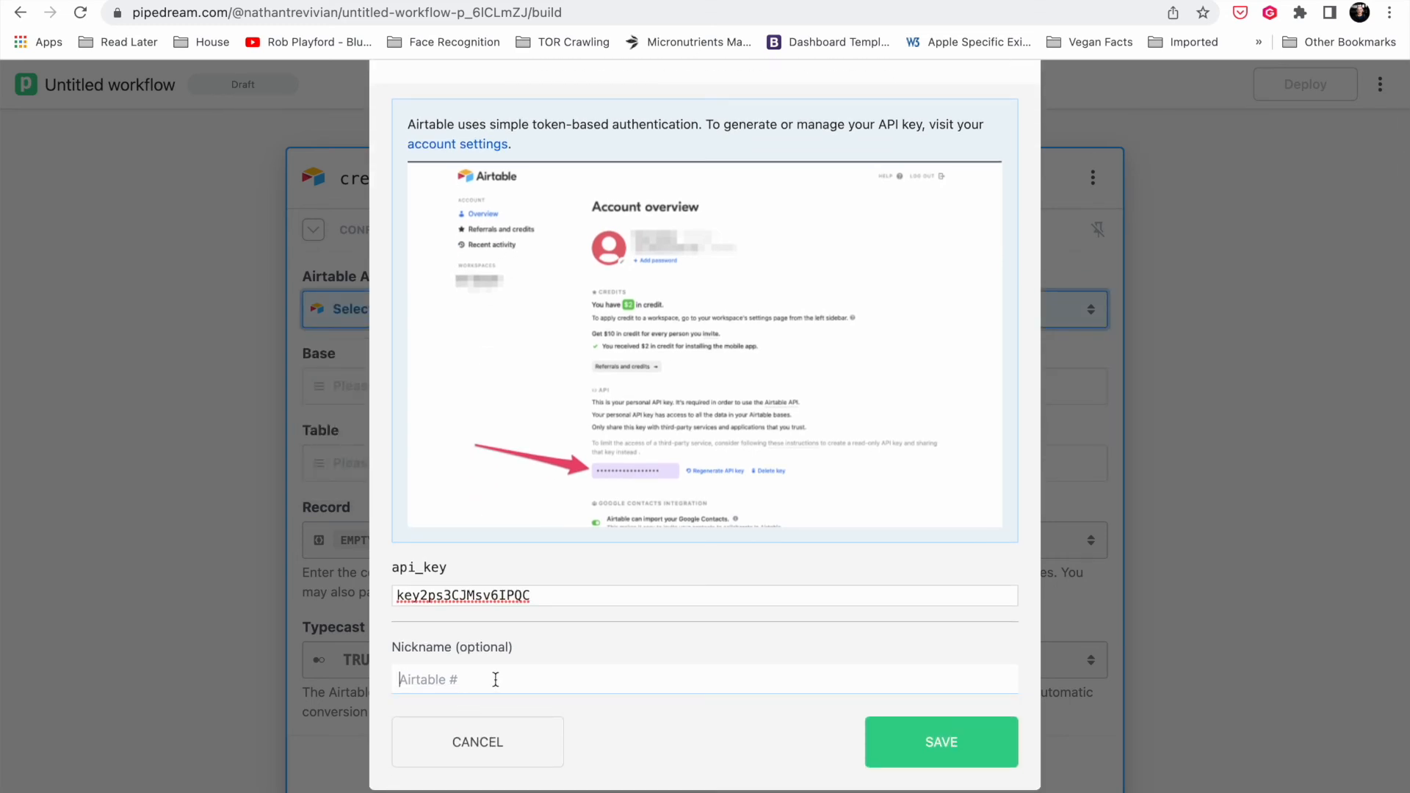
{"action": "type", "text": "Nathan"}
{"action": "left_click", "coordinate": [926, 748]}
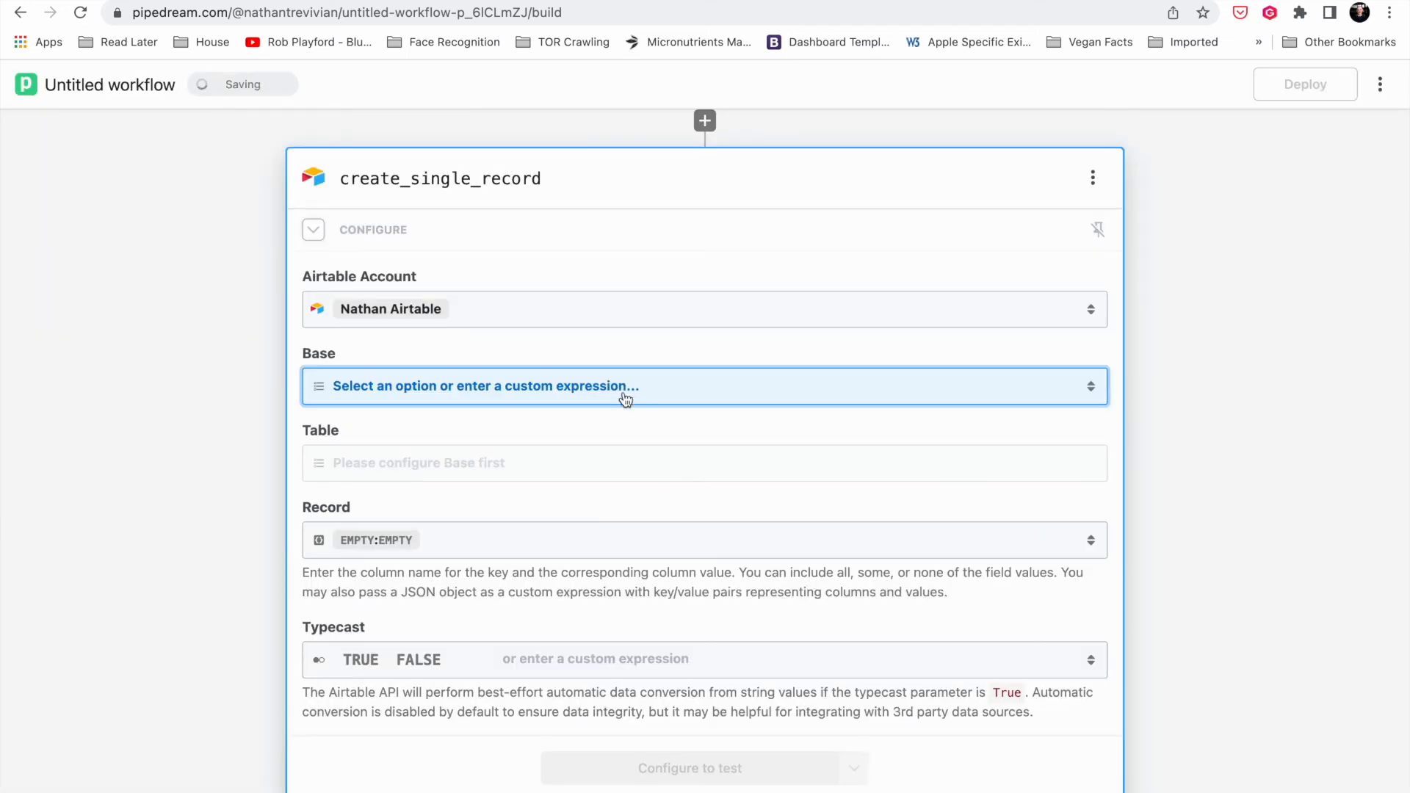
{"action": "left_click", "coordinate": [628, 397]}
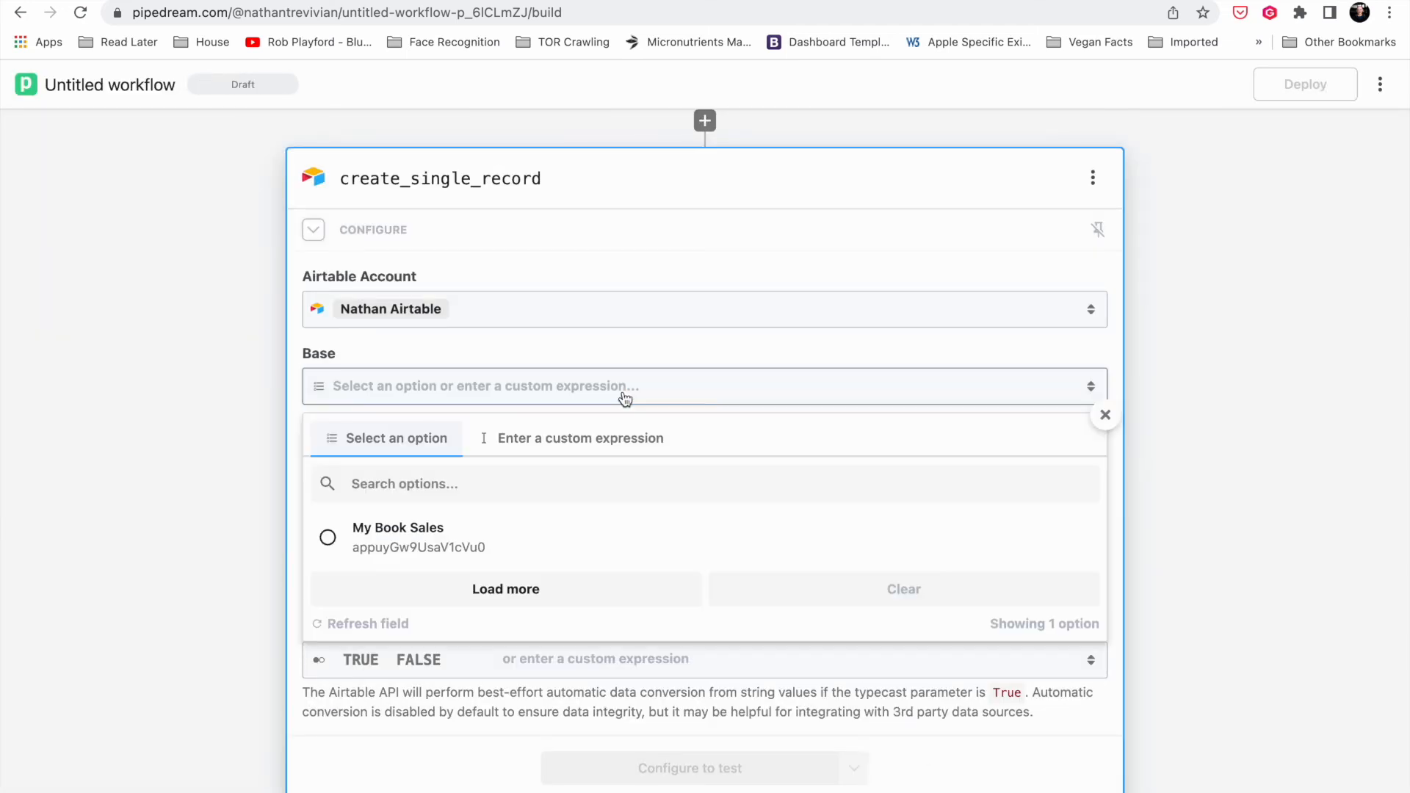
{"action": "left_click", "coordinate": [424, 549]}
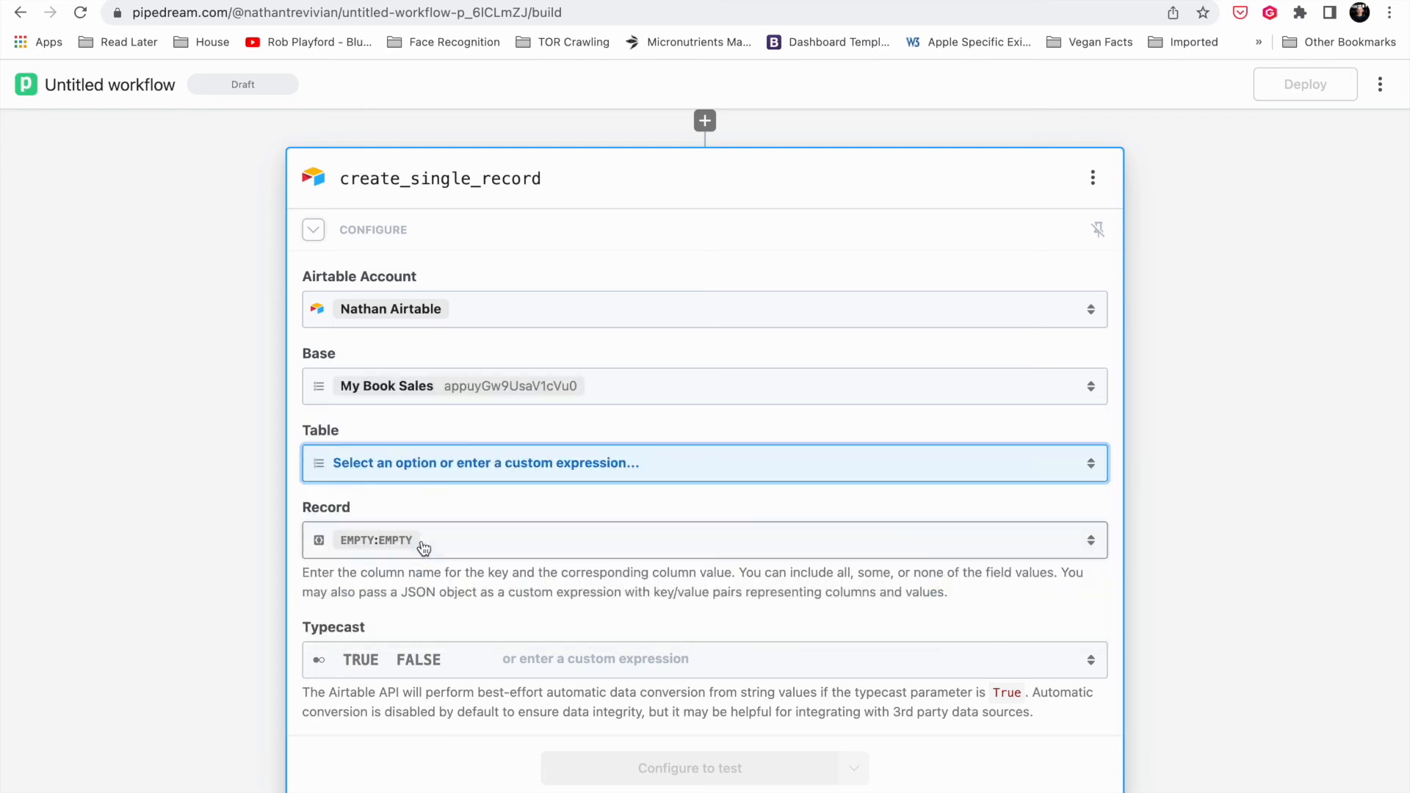
- Target the Affiliate Sales table and map the record's name key to the customer's checkout name
{"action": "left_click", "coordinate": [453, 472]}
{"action": "left_click", "coordinate": [403, 602]}
{"action": "scroll", "coordinate": [402, 607], "scroll_direction": "down", "scroll_amount": 3}
{"action": "left_click", "coordinate": [465, 409]}
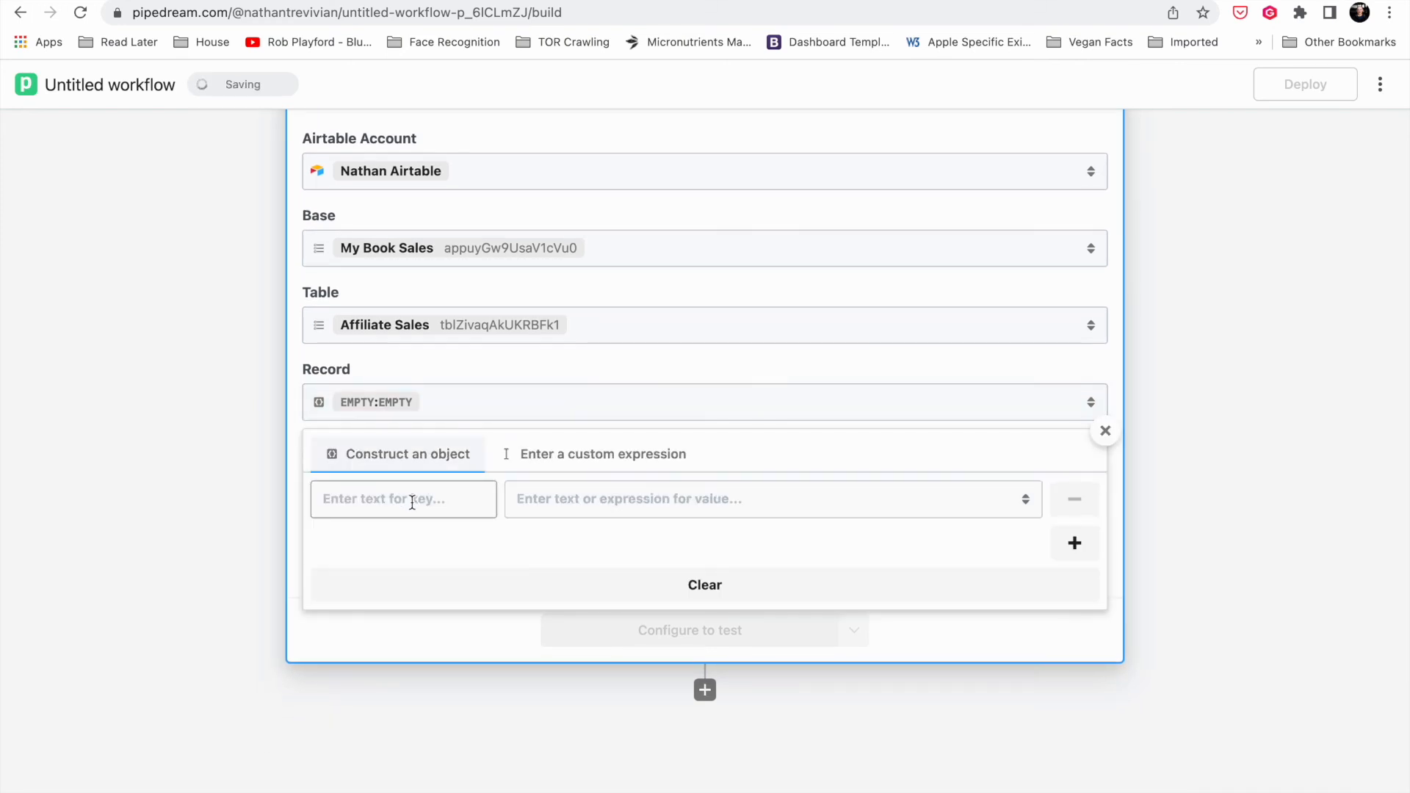
{"action": "type", "text": "name"}
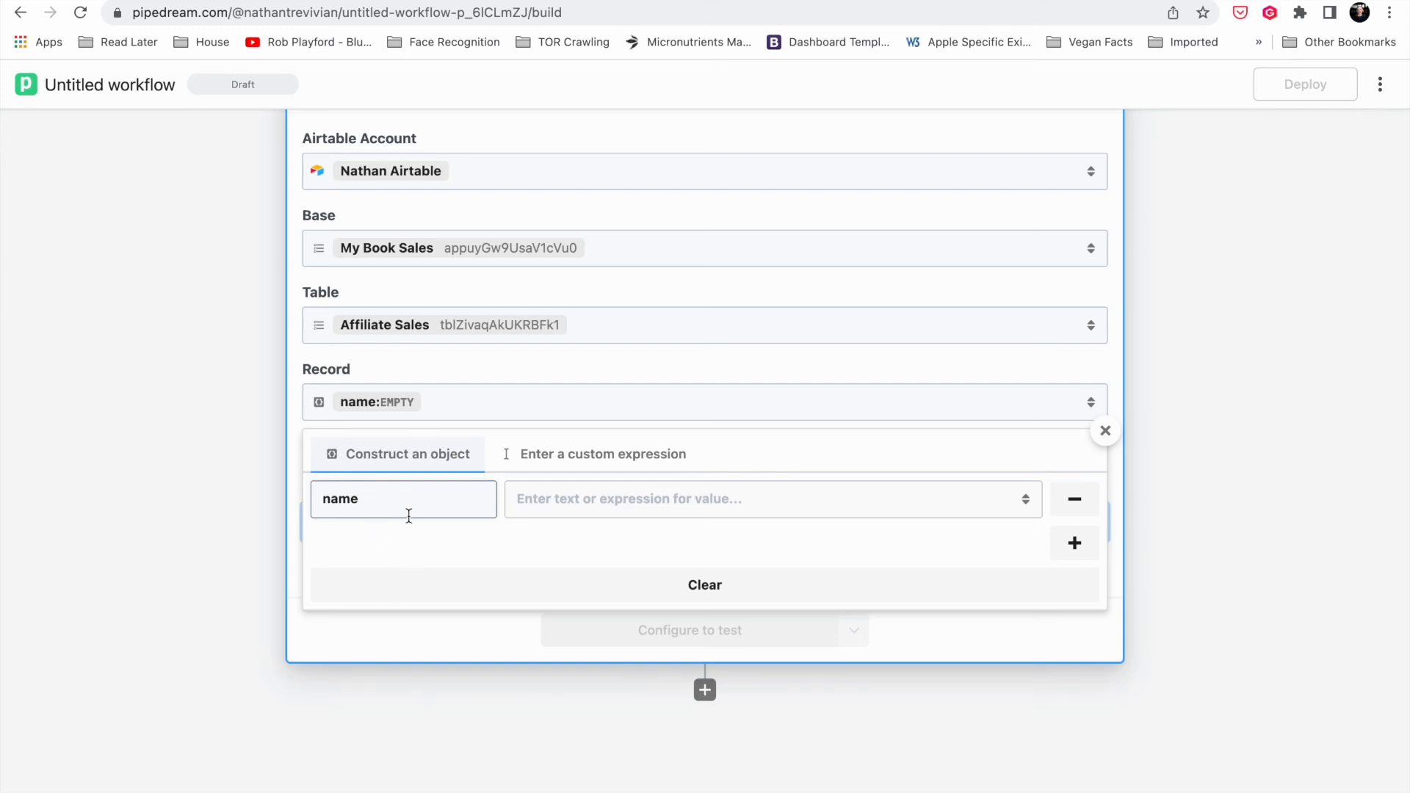
{"action": "left_click", "coordinate": [535, 496]}
{"action": "scroll", "coordinate": [613, 572], "scroll_direction": "down", "scroll_amount": 5}
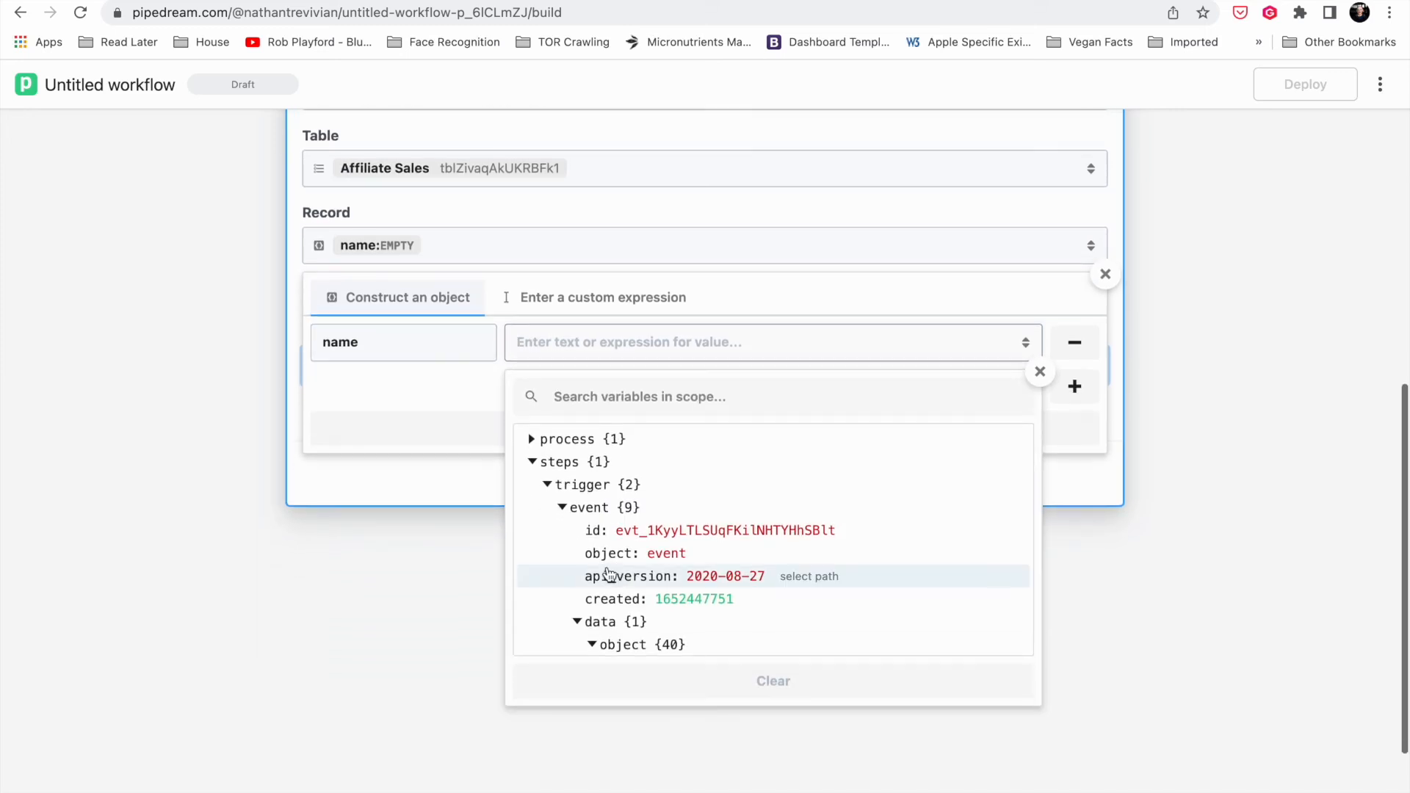
{"action": "scroll", "coordinate": [607, 573], "scroll_direction": "down", "scroll_amount": 10}
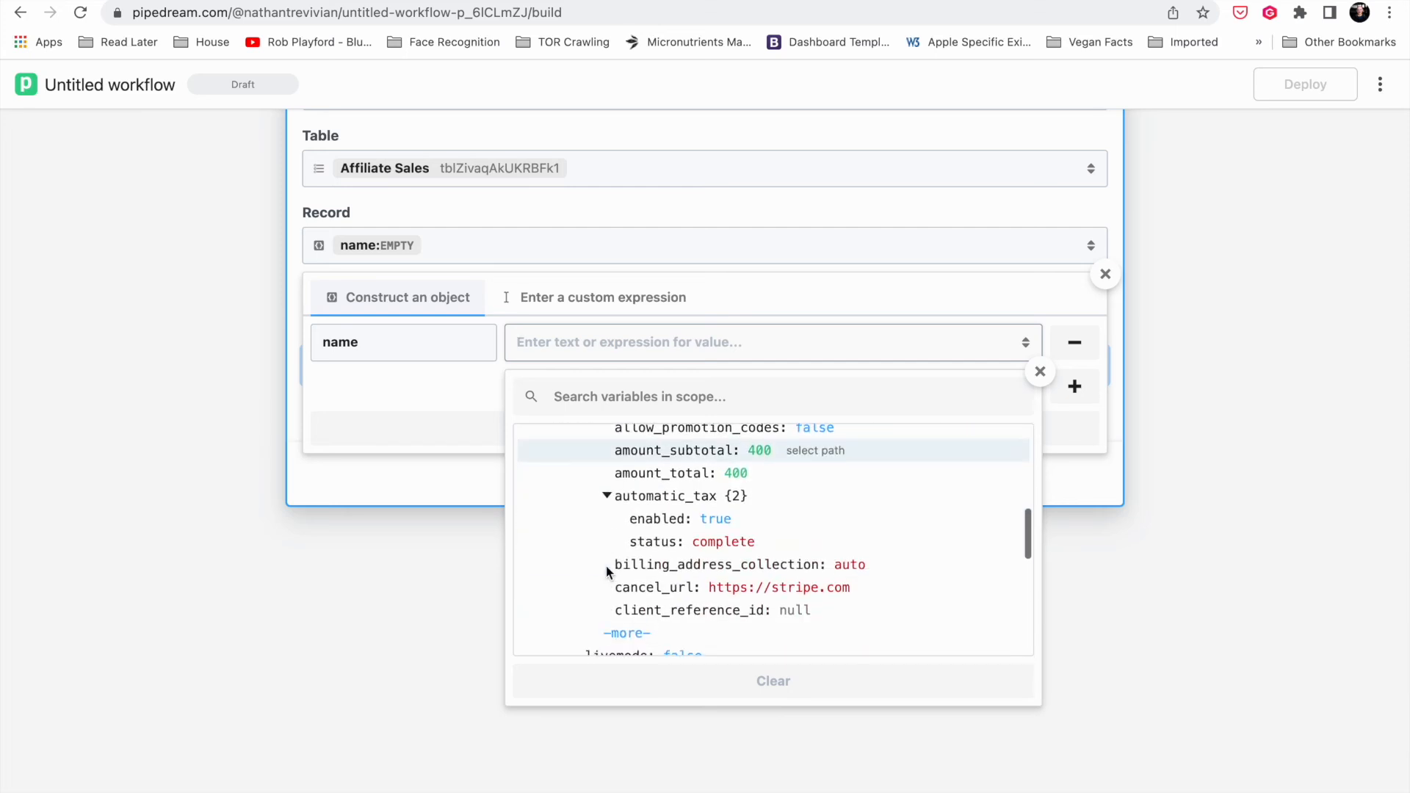
{"action": "left_click", "coordinate": [628, 536]}
{"action": "scroll", "coordinate": [636, 544], "scroll_direction": "down", "scroll_amount": 4}
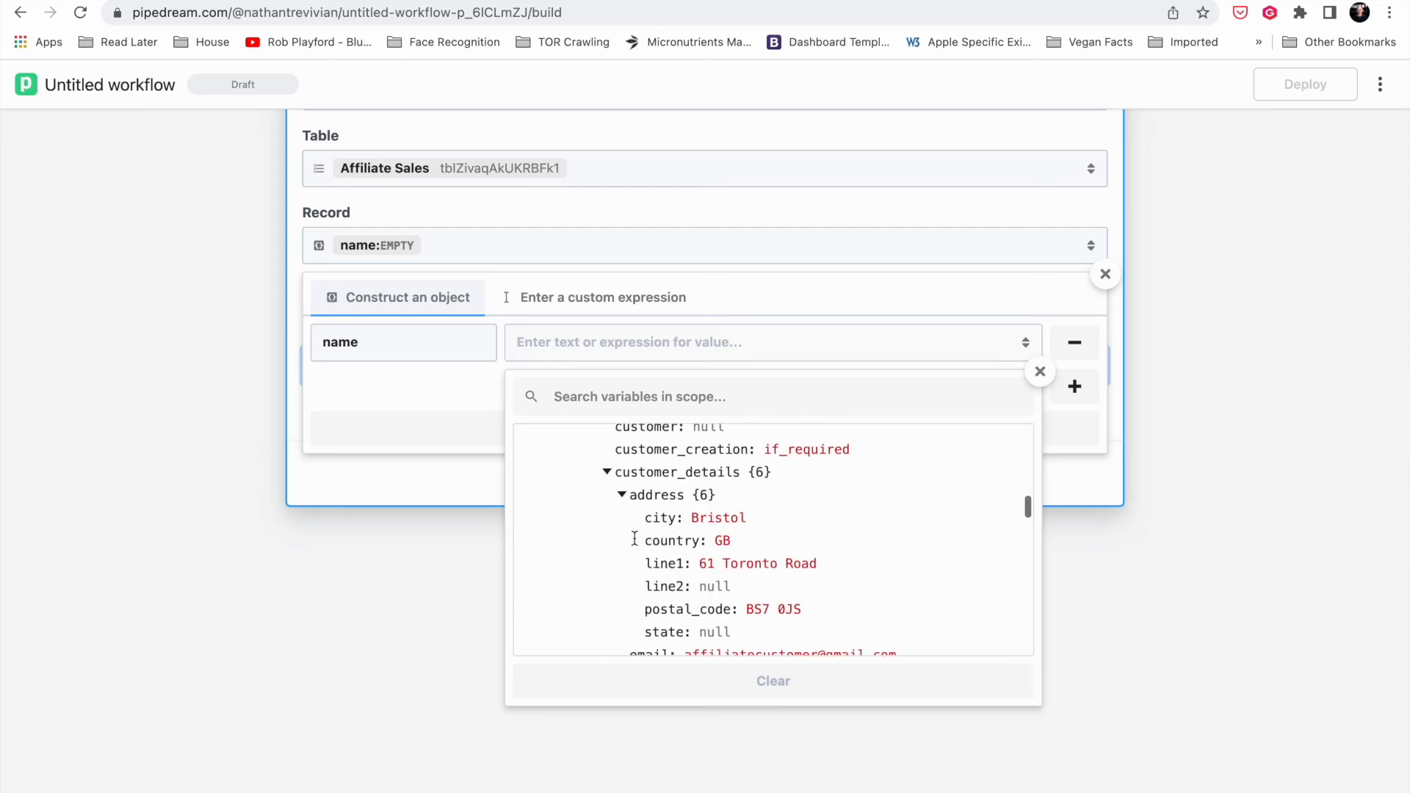
{"action": "left_click", "coordinate": [705, 621]}
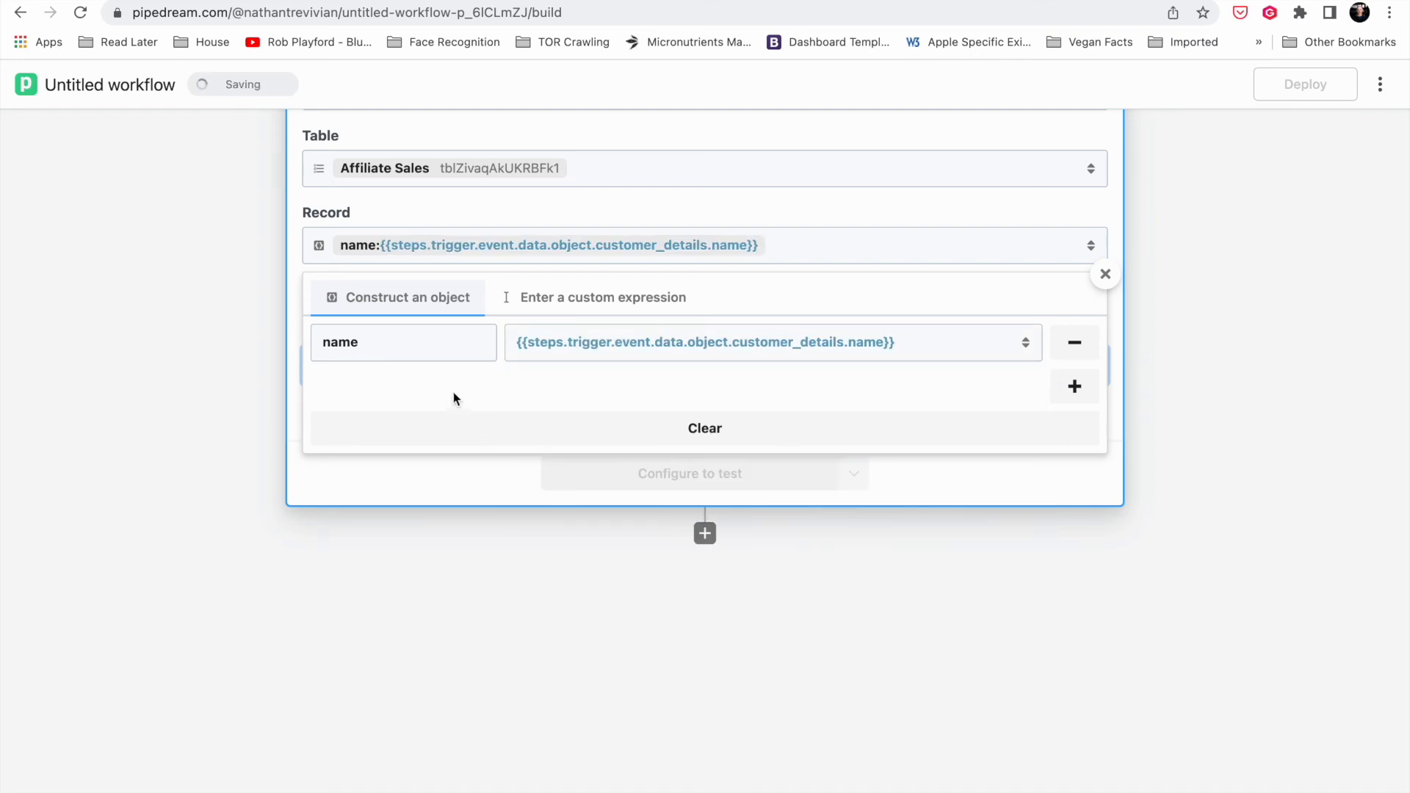
- Add an email key mapped to the customer's checkout email
{"action": "left_click", "coordinate": [1075, 386]}
{"action": "type", "text": "email"}
{"action": "key", "text": "Tab"}
{"action": "scroll", "coordinate": [661, 559], "scroll_direction": "down", "scroll_amount": 10}
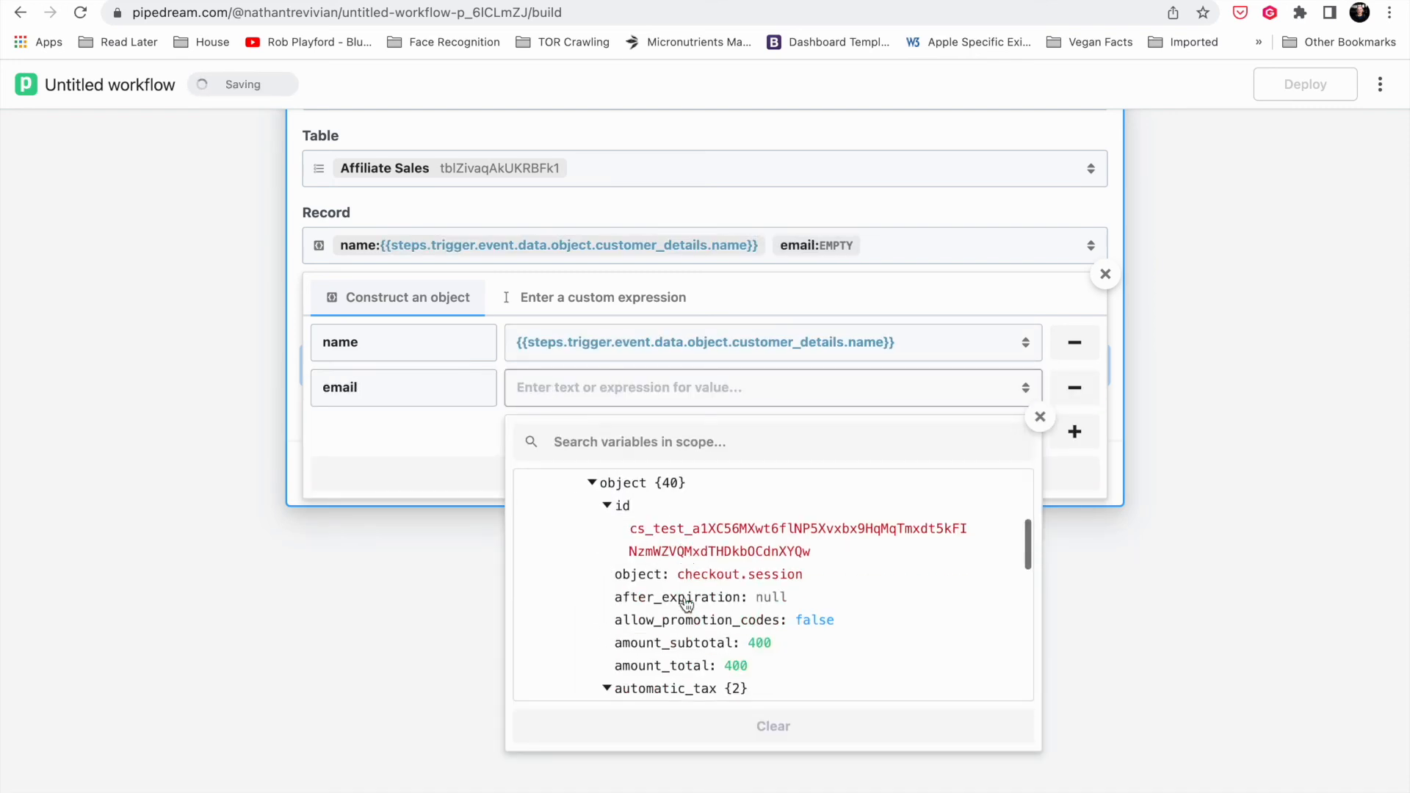
{"action": "scroll", "coordinate": [685, 603], "scroll_direction": "down", "scroll_amount": 5}
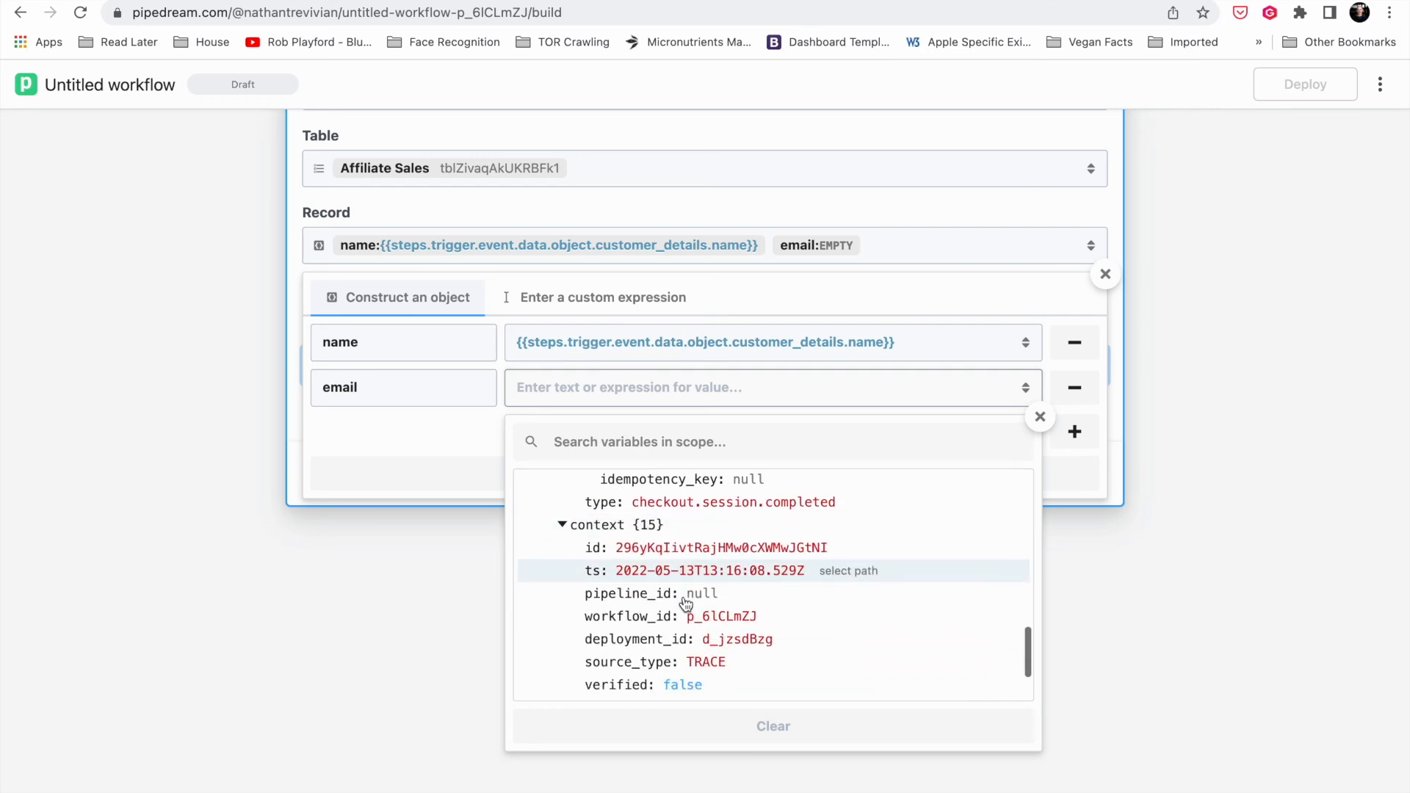
{"action": "scroll", "coordinate": [683, 628], "scroll_direction": "up", "scroll_amount": 5}
{"action": "left_click", "coordinate": [627, 674]}
{"action": "scroll", "coordinate": [636, 679], "scroll_direction": "down", "scroll_amount": 3}
{"action": "scroll", "coordinate": [636, 678], "scroll_direction": "down", "scroll_amount": 2}
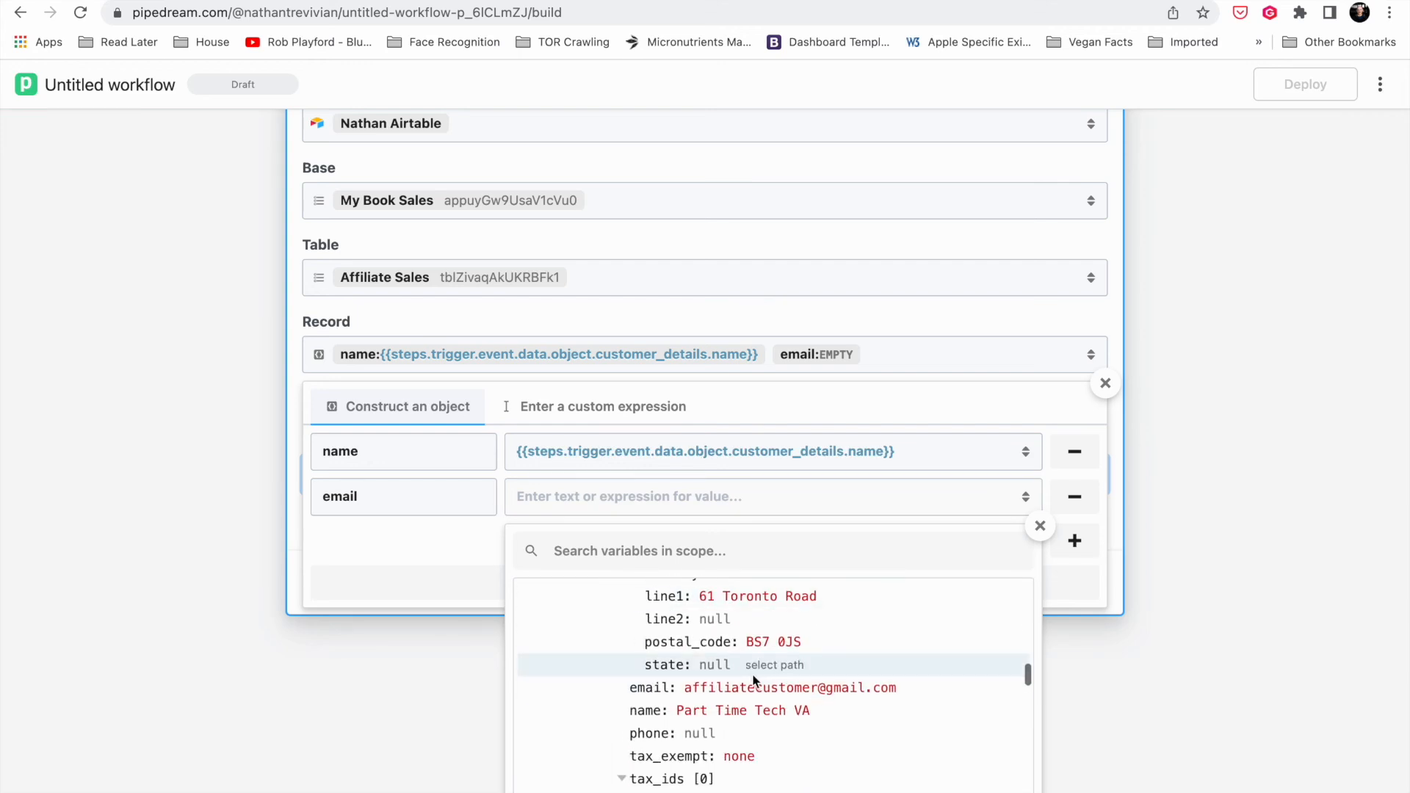
{"action": "left_click", "coordinate": [764, 679]}
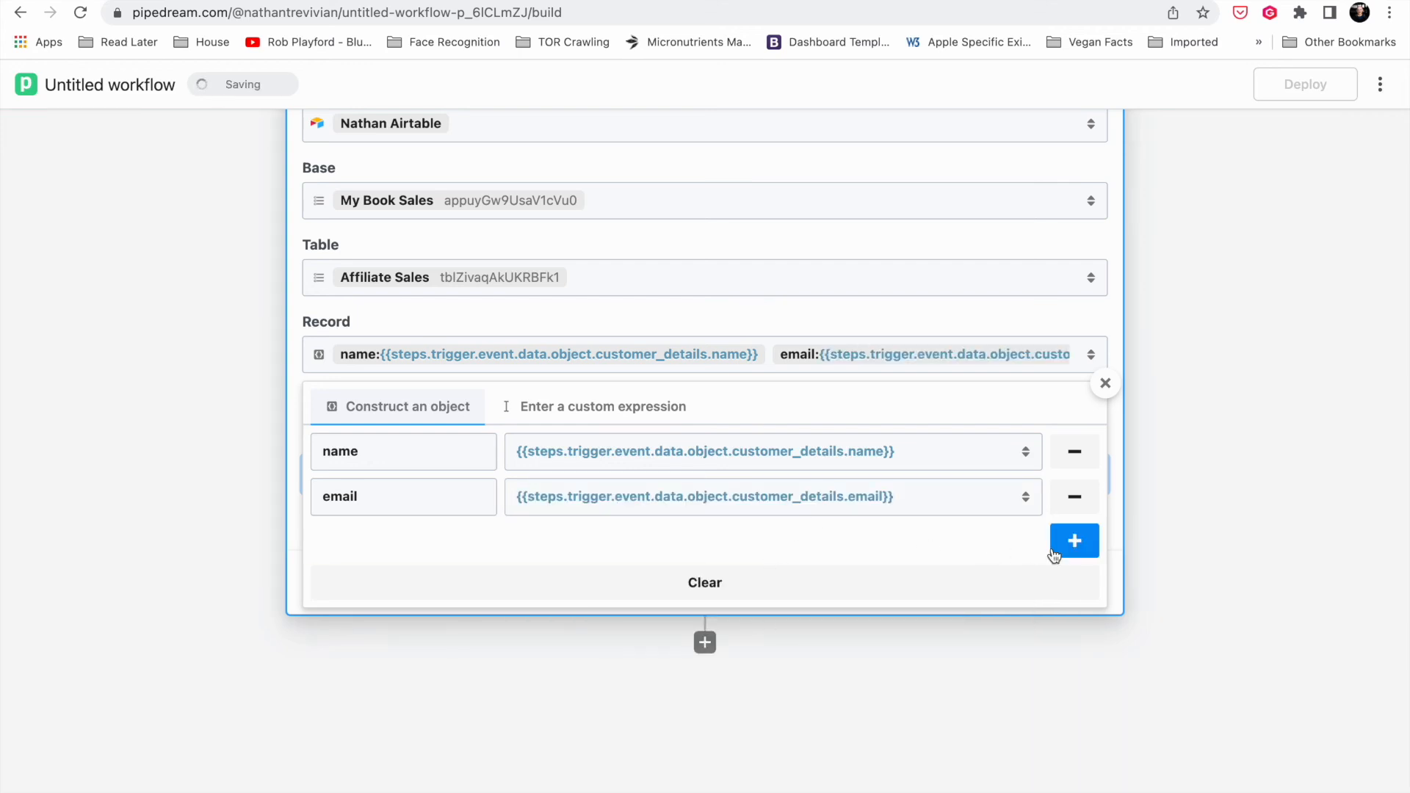
- Add a third record row after checking the Airtable table's column names
{"action": "left_click", "coordinate": [1074, 541]}
{"action": "key", "text": "ctrl+Tab"}
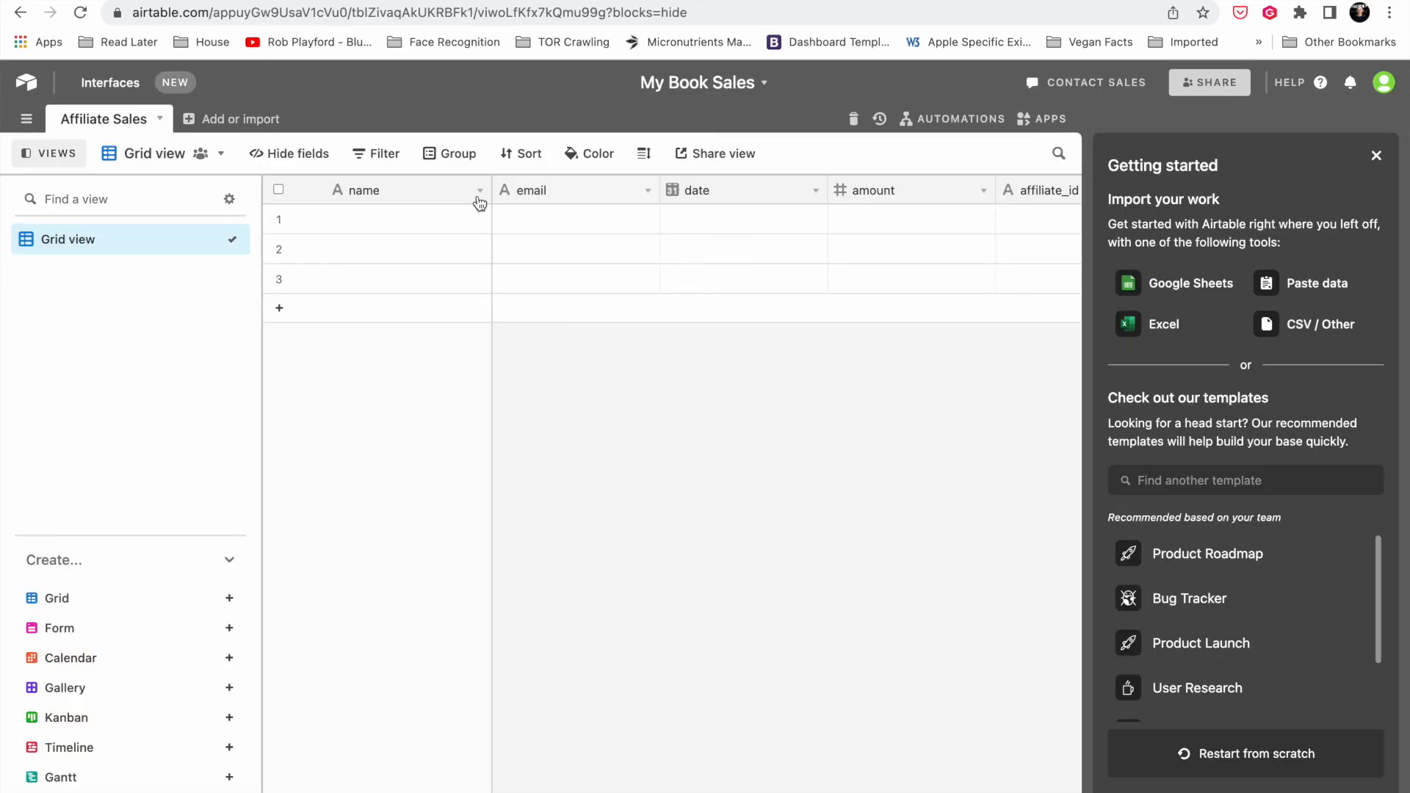
{"action": "scroll", "coordinate": [882, 204], "scroll_direction": "right", "scroll_amount": 3}
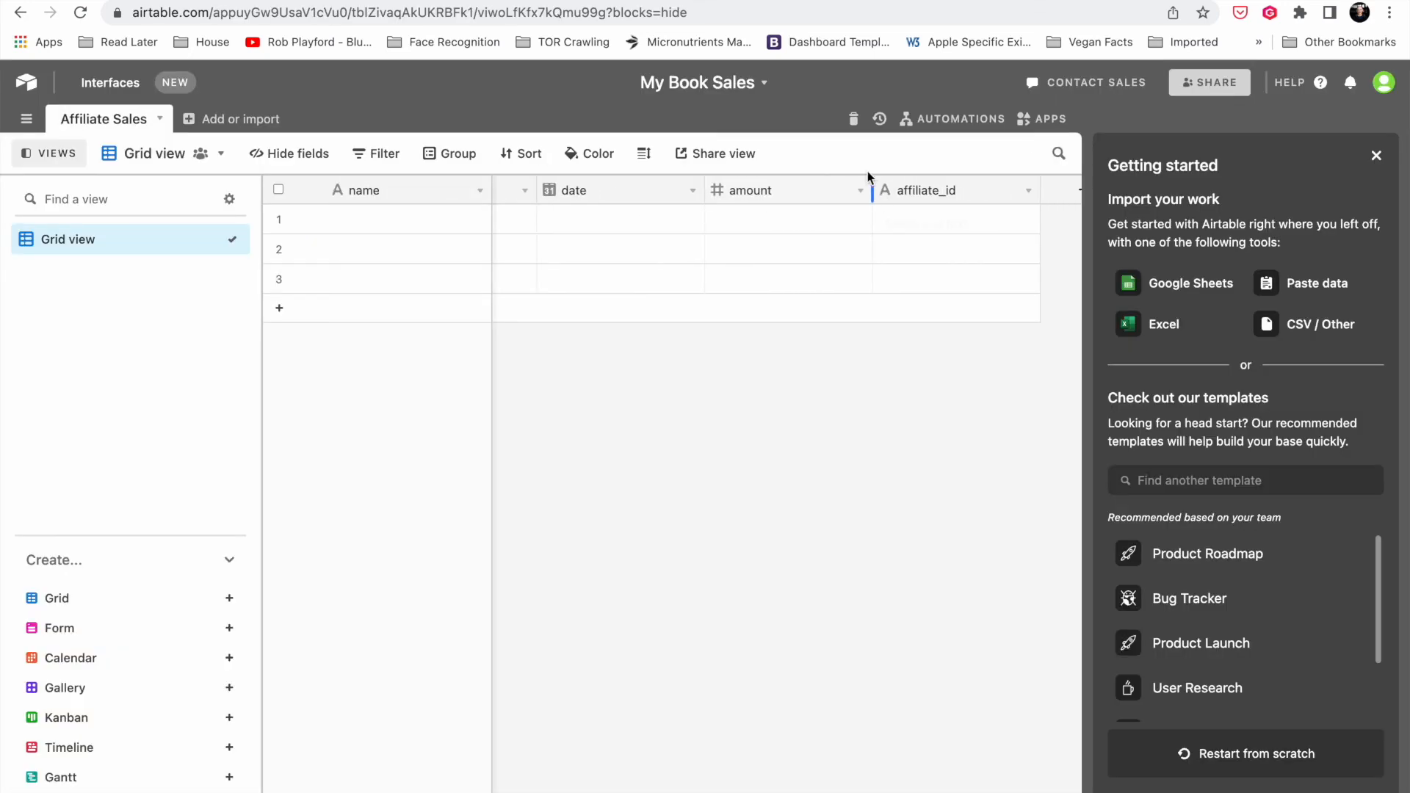
{"action": "key", "text": "ctrl+shift+Tab"}
{"action": "scroll", "coordinate": [441, 374], "scroll_direction": "down", "scroll_amount": 2}
{"action": "left_click", "coordinate": [429, 381]}
- Map the record's date field to the trigger's context timestamp (context.ts)
{"action": "type", "text": "date"}
{"action": "left_click", "coordinate": [548, 383]}
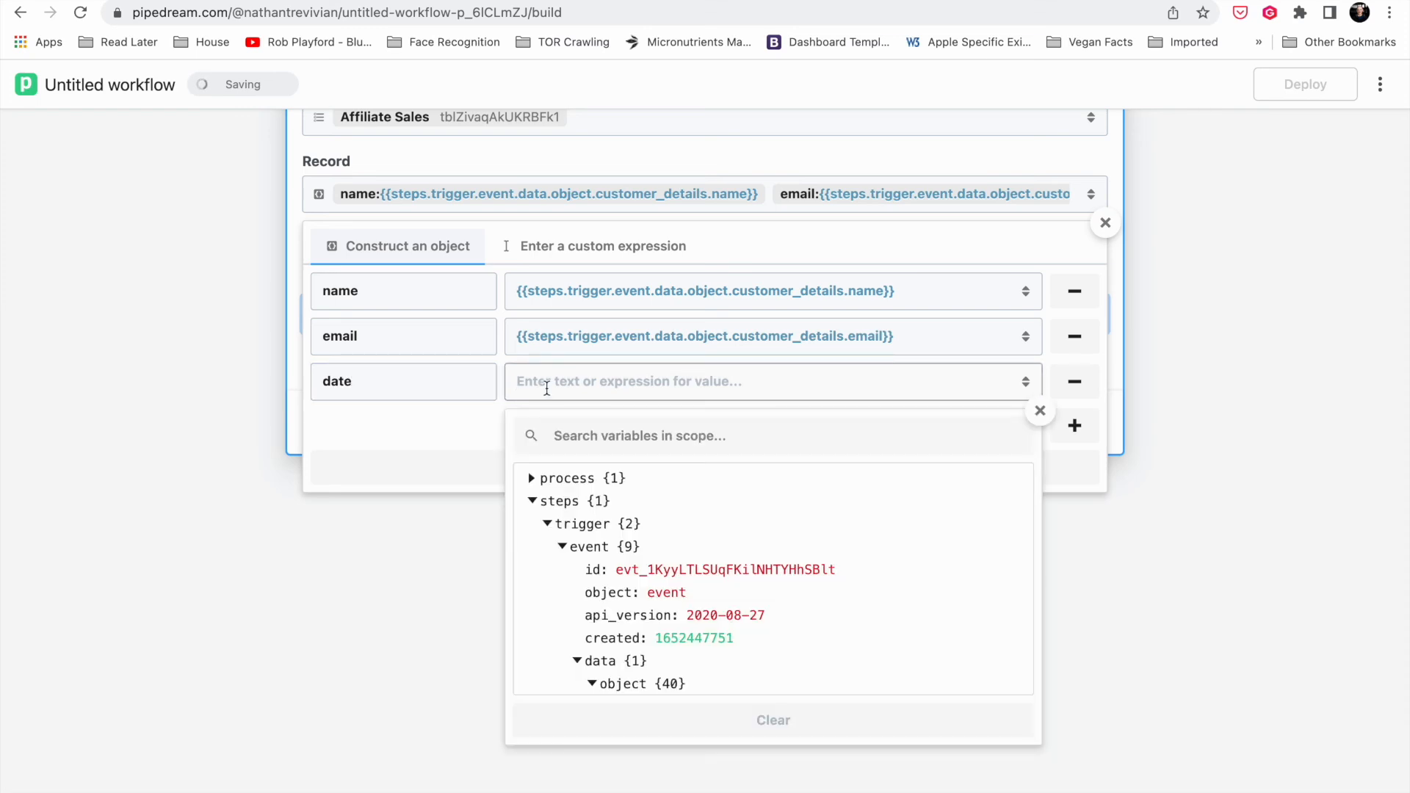
{"action": "scroll", "coordinate": [645, 592], "scroll_direction": "down", "scroll_amount": 4}
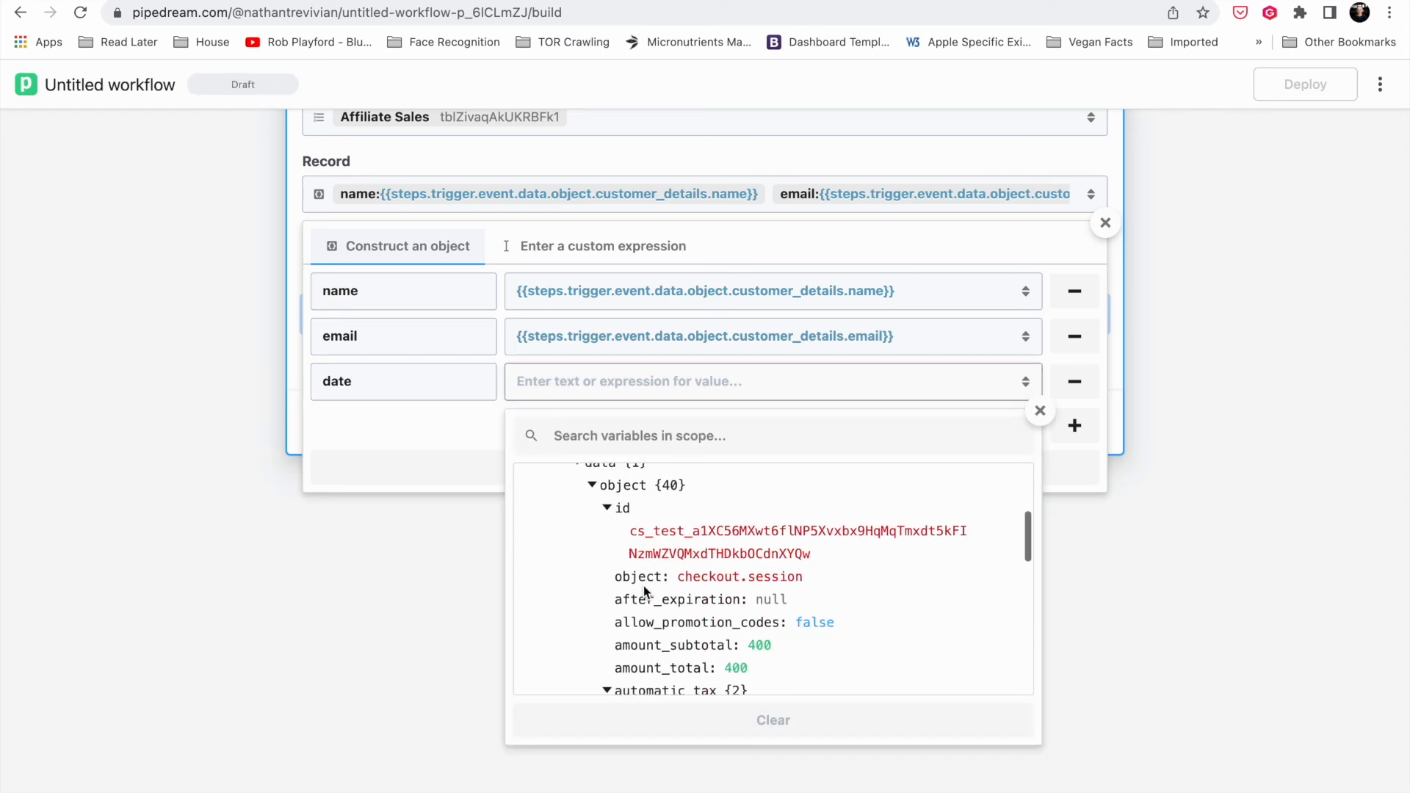
{"action": "scroll", "coordinate": [645, 592], "scroll_direction": "down", "scroll_amount": 2}
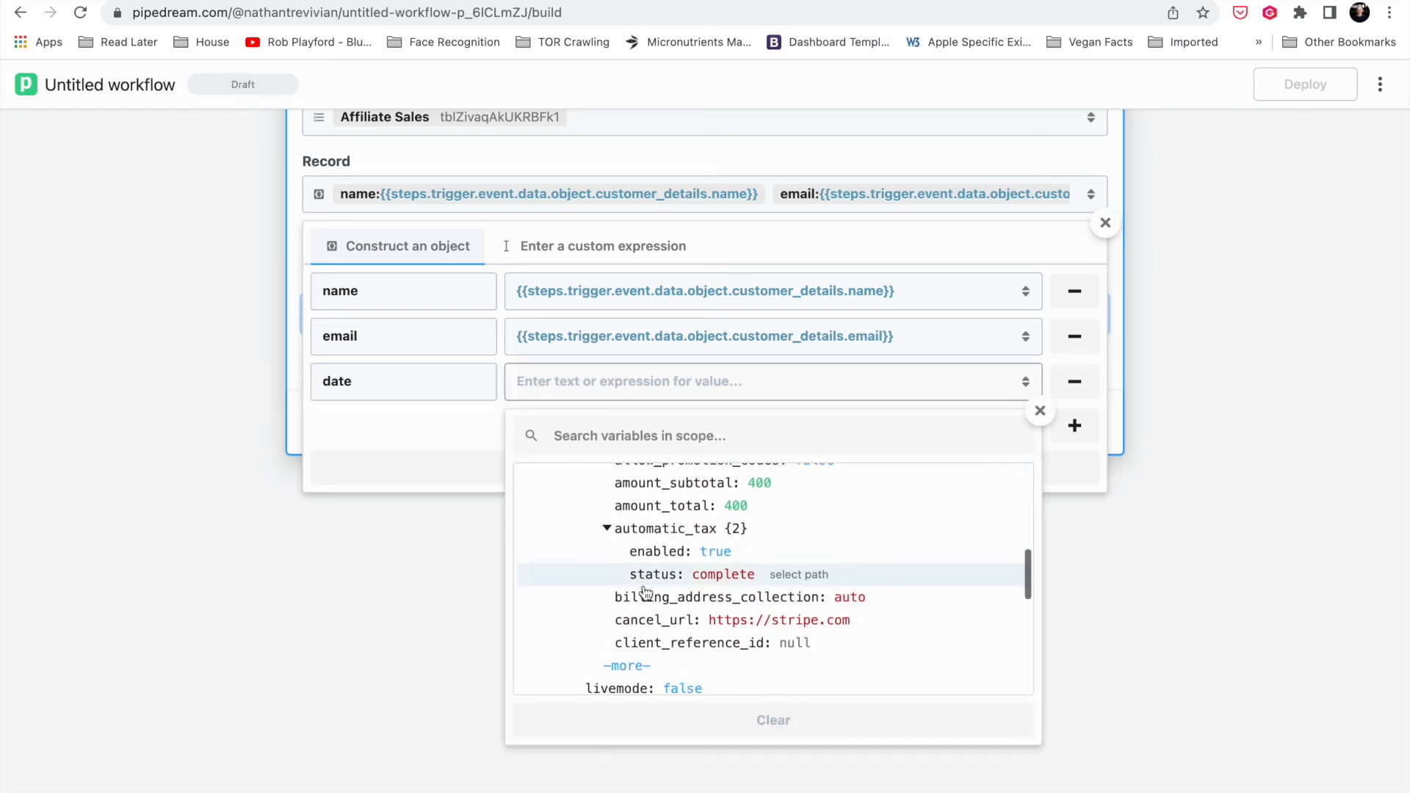
{"action": "left_click", "coordinate": [654, 440]}
{"action": "type", "text": "conte"}
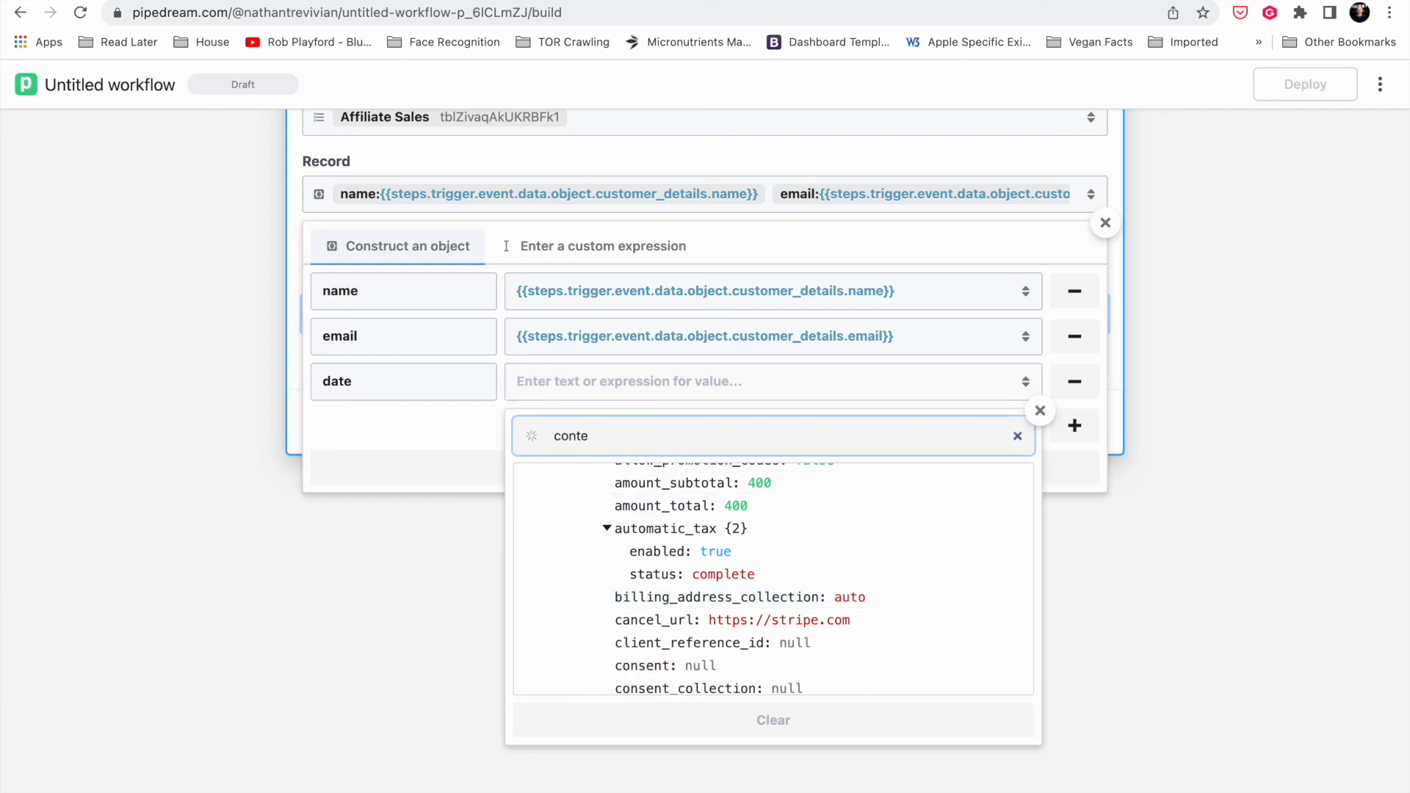
{"action": "scroll", "coordinate": [710, 532], "scroll_direction": "up", "scroll_amount": 5}
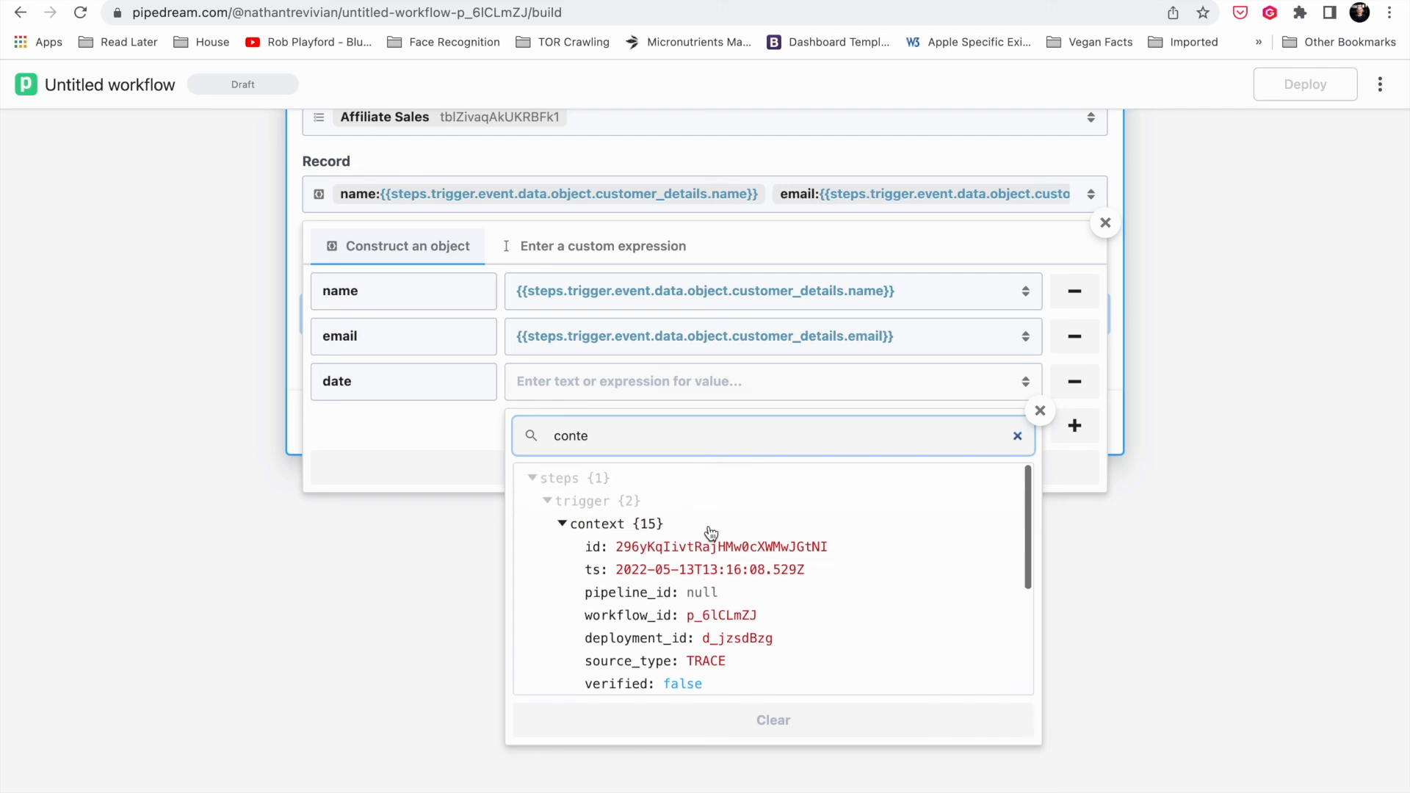
{"action": "left_click", "coordinate": [604, 572]}
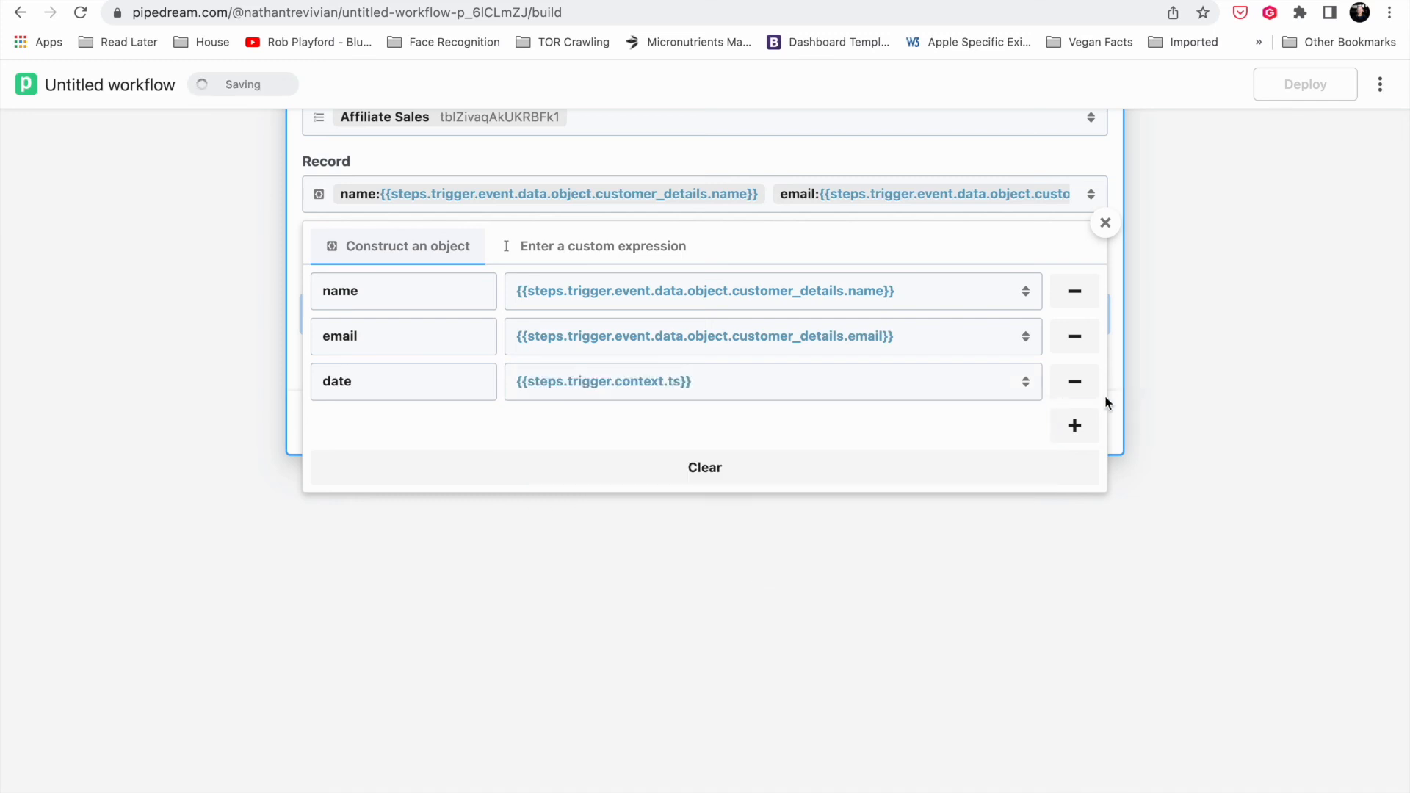
- Add an amount field mapped to the checkout's amount_total
{"action": "left_click", "coordinate": [1075, 426]}
{"action": "left_click", "coordinate": [409, 421]}
{"action": "type", "text": "amo"}
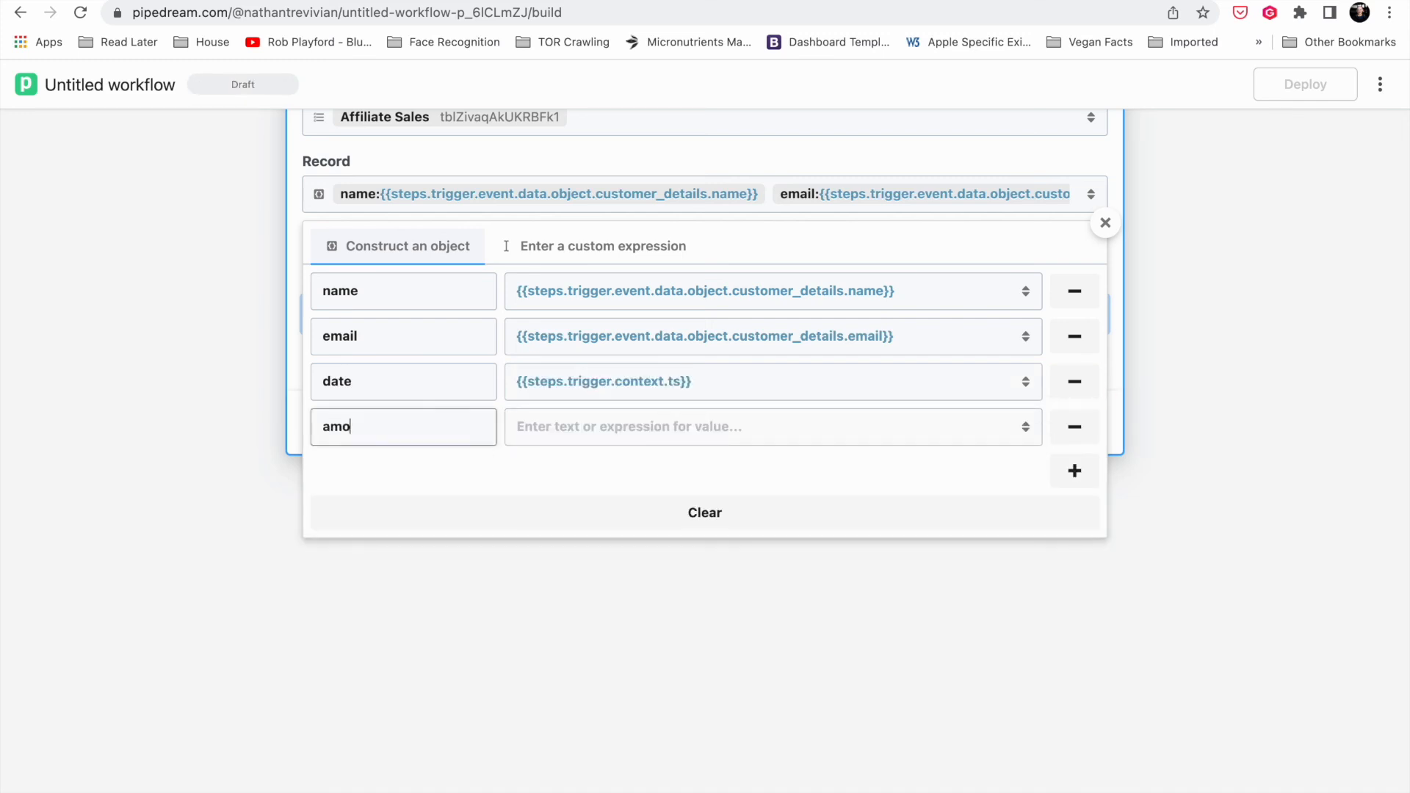
{"action": "type", "text": "unt"}
{"action": "left_click", "coordinate": [552, 422]}
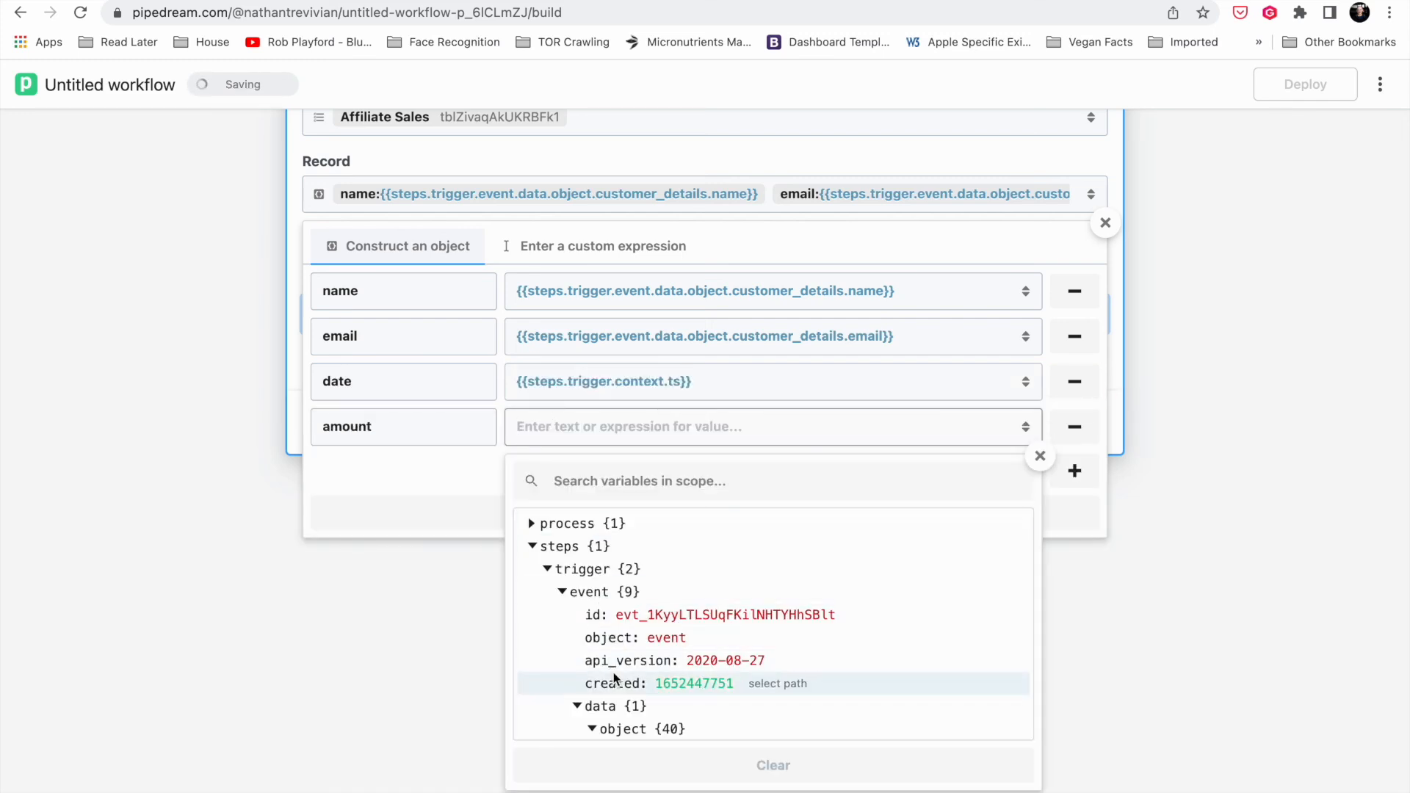
{"action": "scroll", "coordinate": [615, 677], "scroll_direction": "down", "scroll_amount": 3}
{"action": "scroll", "coordinate": [616, 677], "scroll_direction": "down", "scroll_amount": 3}
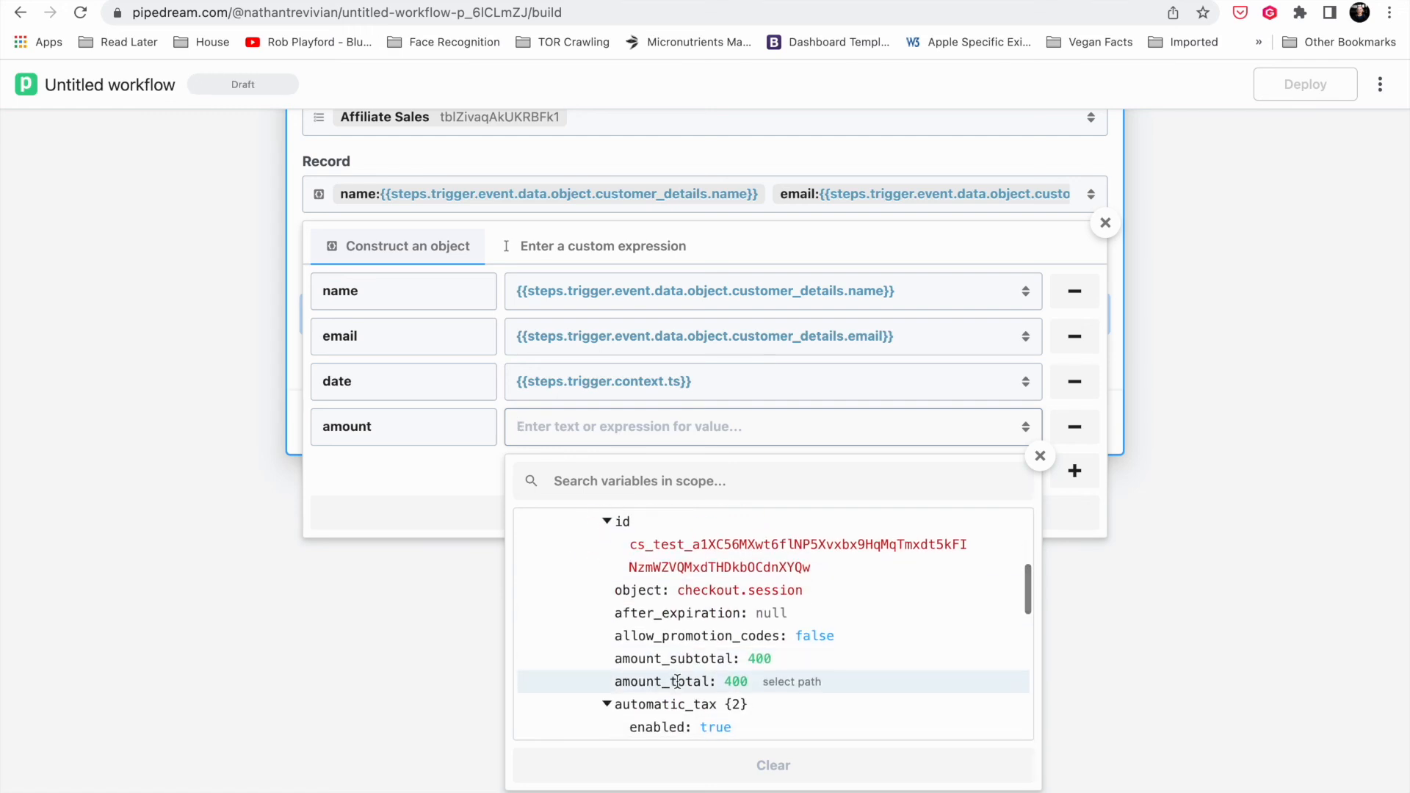
{"action": "left_click", "coordinate": [675, 676]}
- Add an affiliate_id field mapped to the checkout metadata affiliate_id
{"action": "left_click", "coordinate": [1064, 471]}
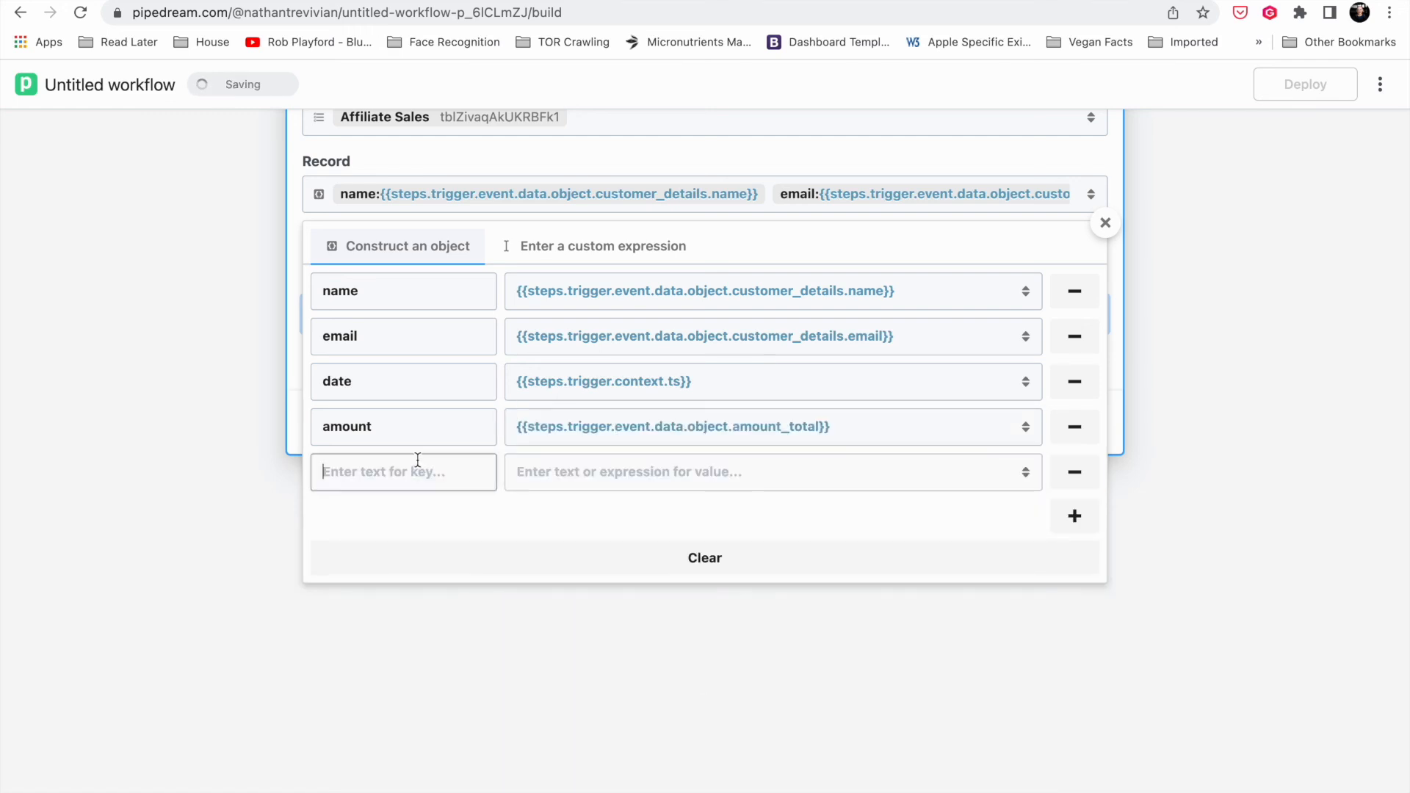
{"action": "left_click", "coordinate": [411, 465]}
{"action": "type", "text": "d"}
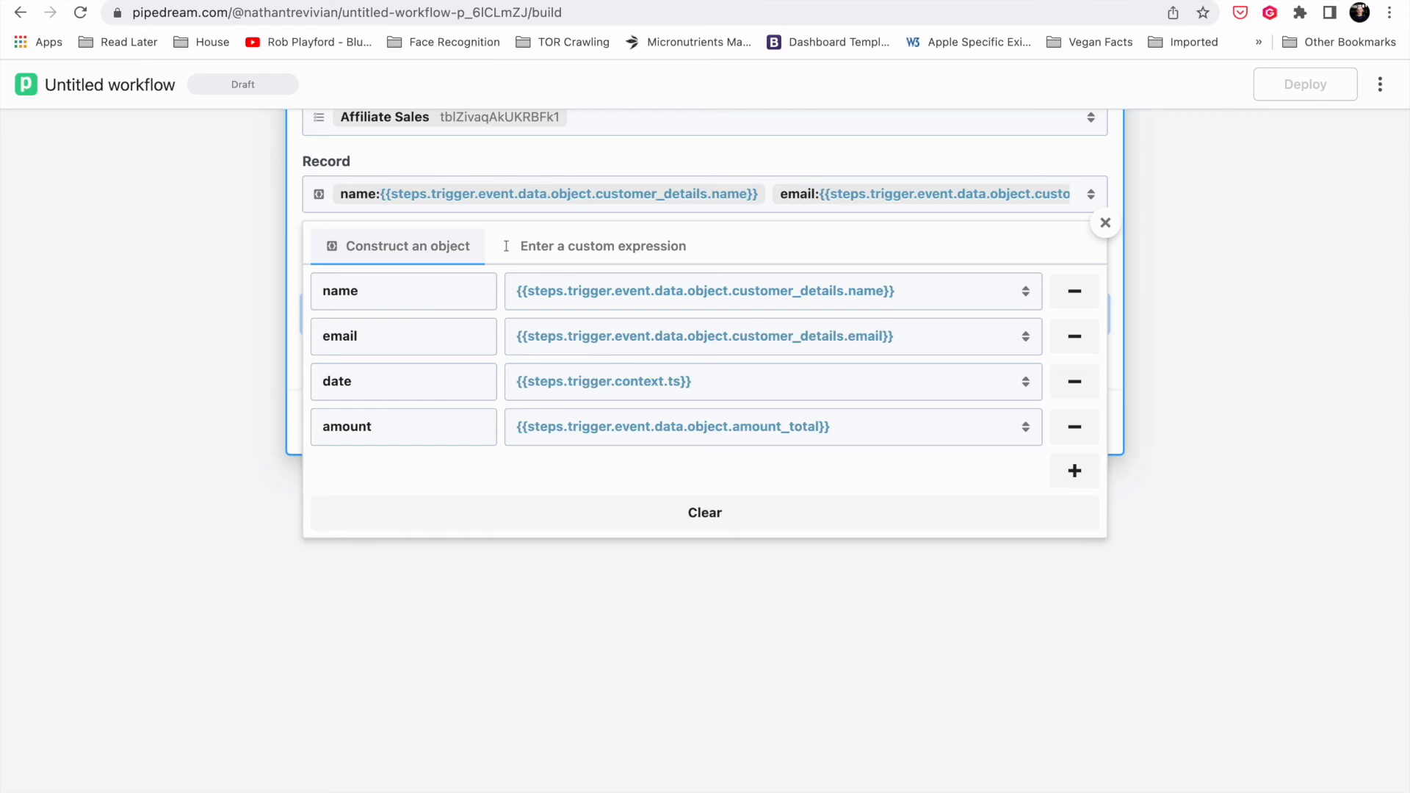
{"action": "left_click", "coordinate": [1072, 469]}
{"action": "type", "text": "af"}
{"action": "left_click", "coordinate": [567, 471]}
{"action": "scroll", "coordinate": [632, 677], "scroll_direction": "down", "scroll_amount": 5}
{"action": "scroll", "coordinate": [632, 677], "scroll_direction": "down", "scroll_amount": 5}
{"action": "scroll", "coordinate": [632, 631], "scroll_direction": "down", "scroll_amount": 6}
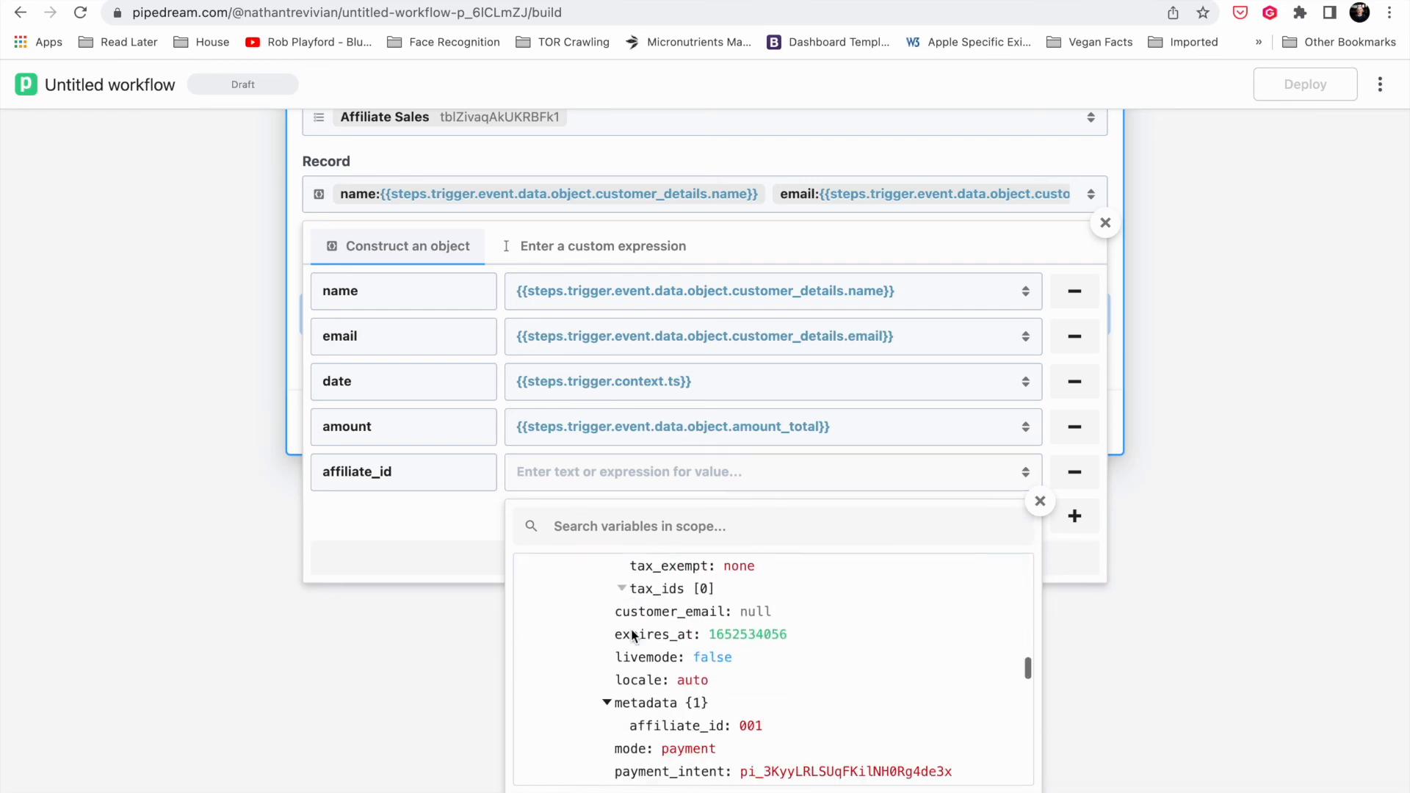
{"action": "scroll", "coordinate": [632, 636], "scroll_direction": "down", "scroll_amount": 1}
{"action": "left_click", "coordinate": [708, 694]}
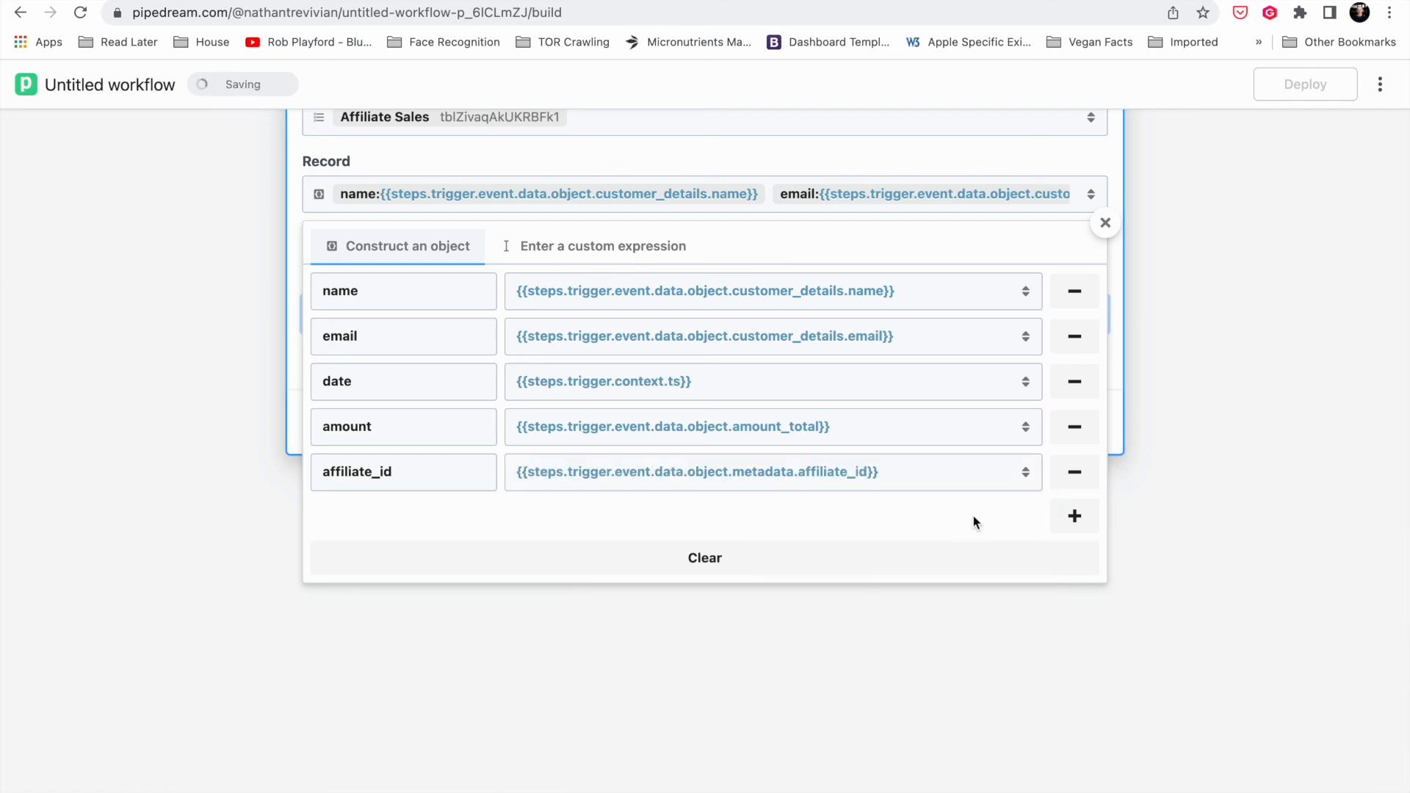
{"action": "left_click", "coordinate": [1104, 224]}
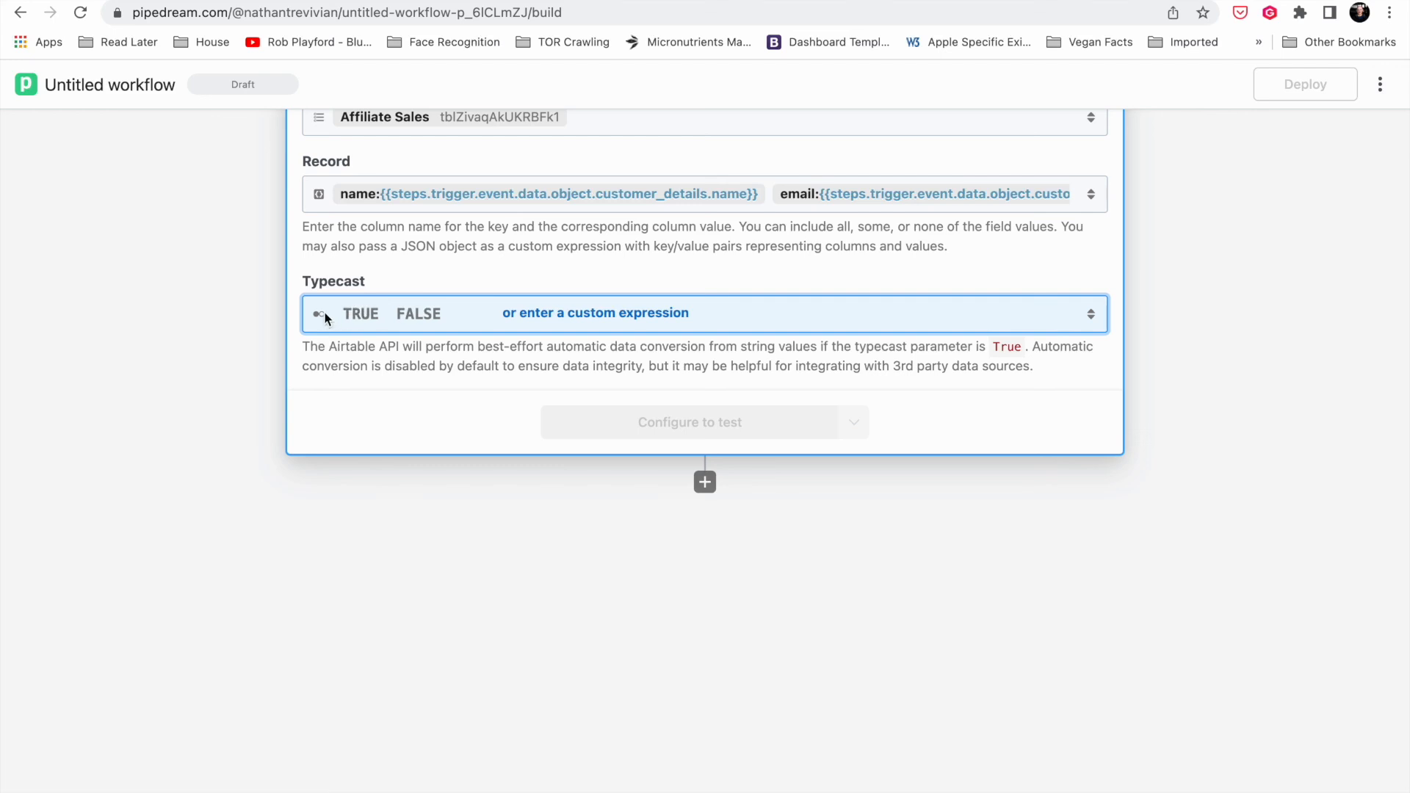
- Turn Typecast on and test the create_single_record step
{"action": "left_click", "coordinate": [369, 319]}
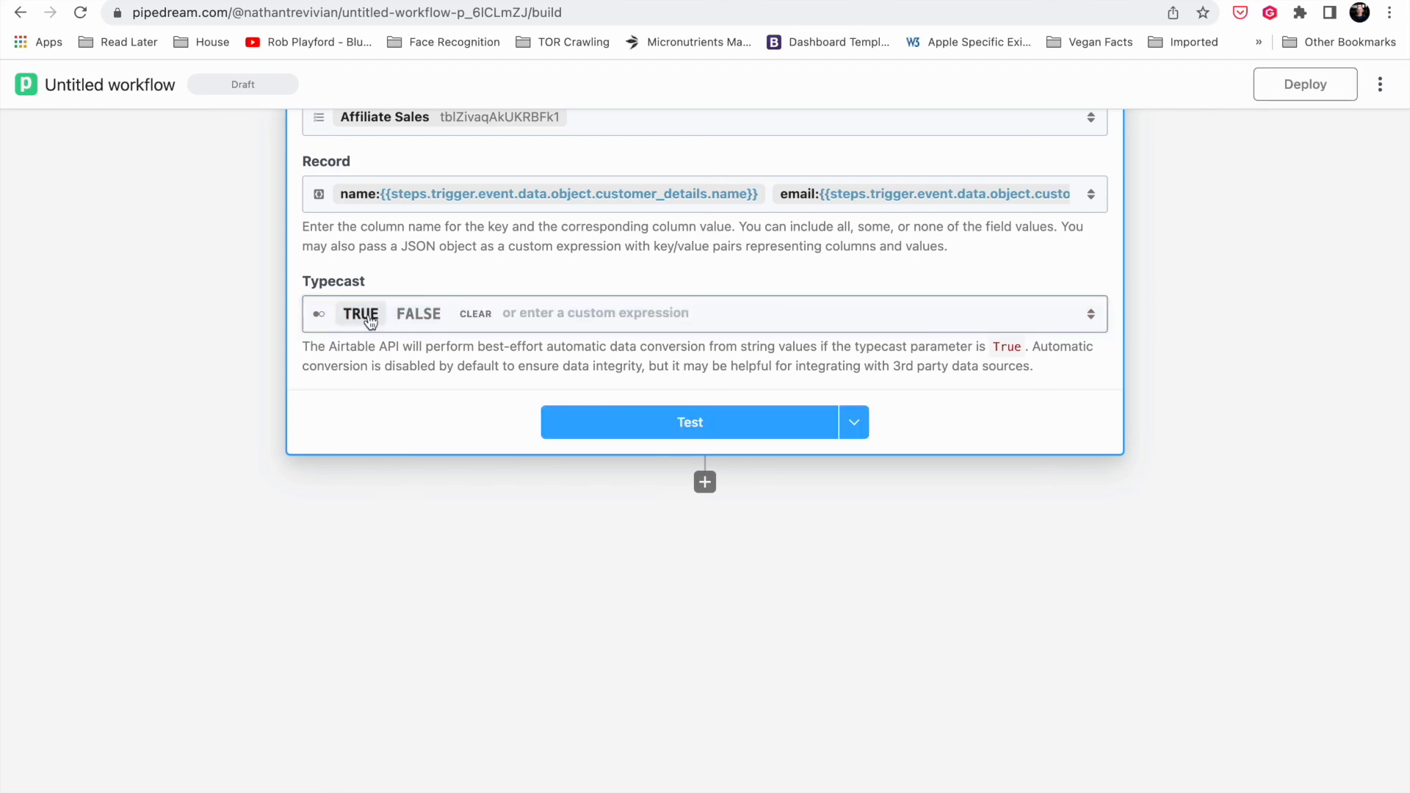
{"action": "left_click", "coordinate": [674, 430]}
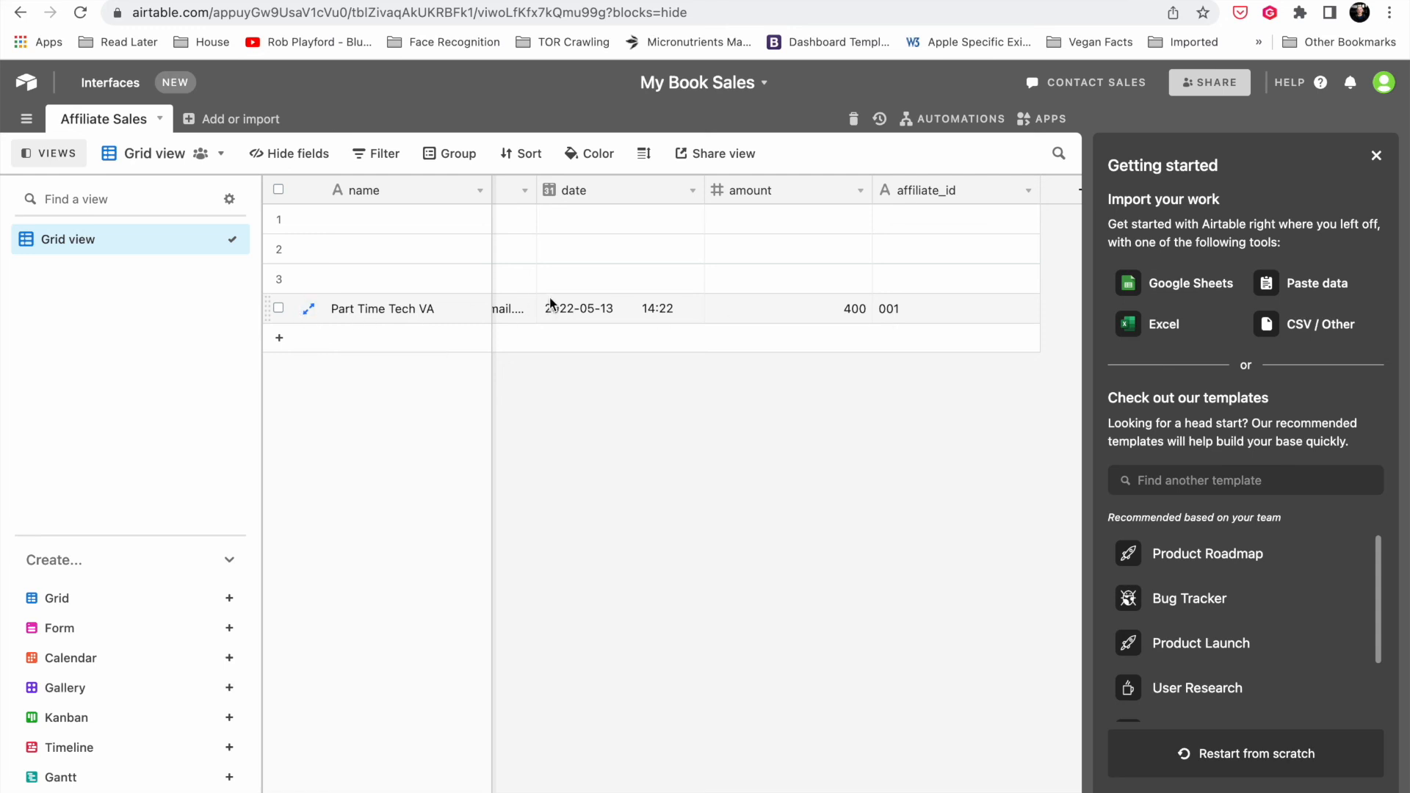
{"action": "scroll", "coordinate": [551, 303], "scroll_direction": "left", "scroll_amount": 3}
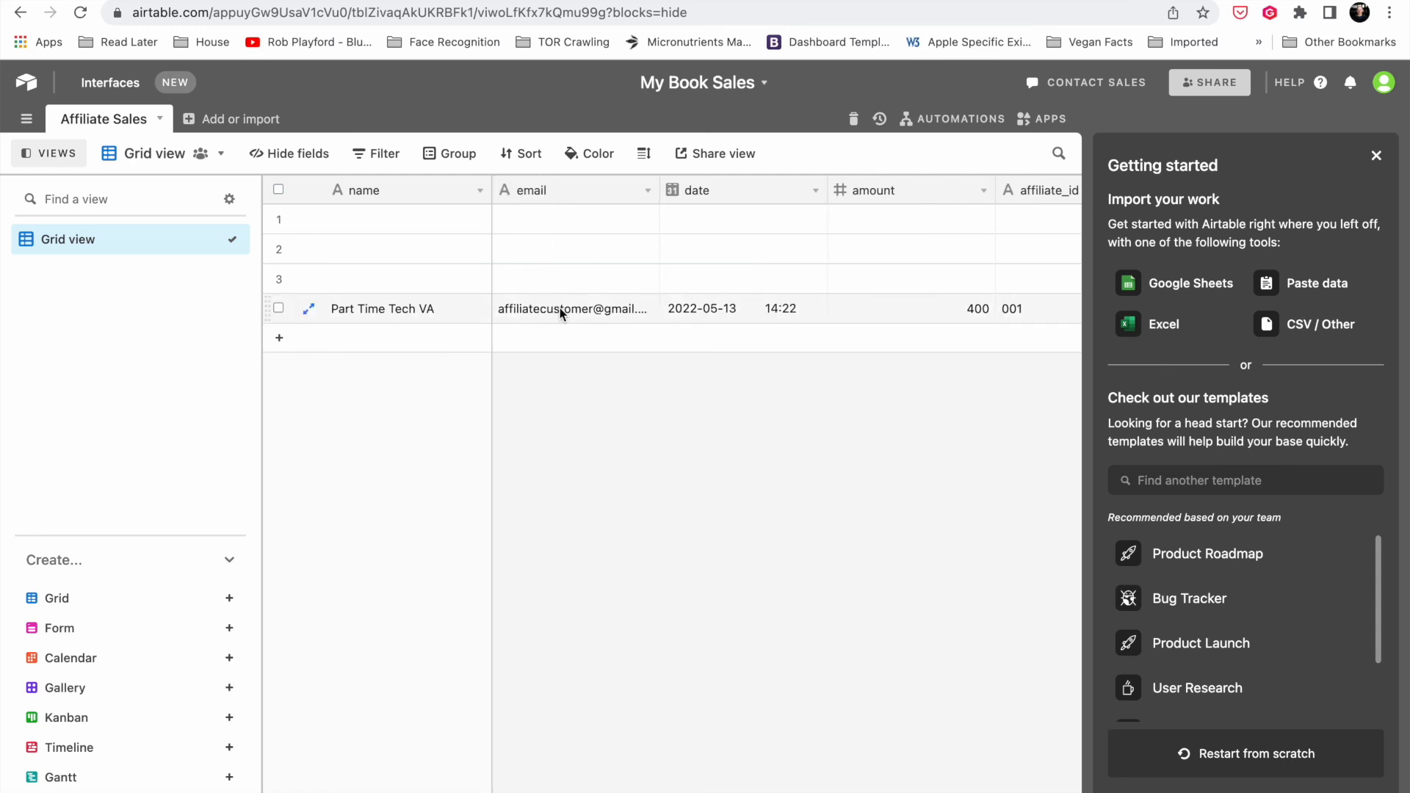
{"action": "scroll", "coordinate": [580, 313], "scroll_direction": "right", "scroll_amount": 4}
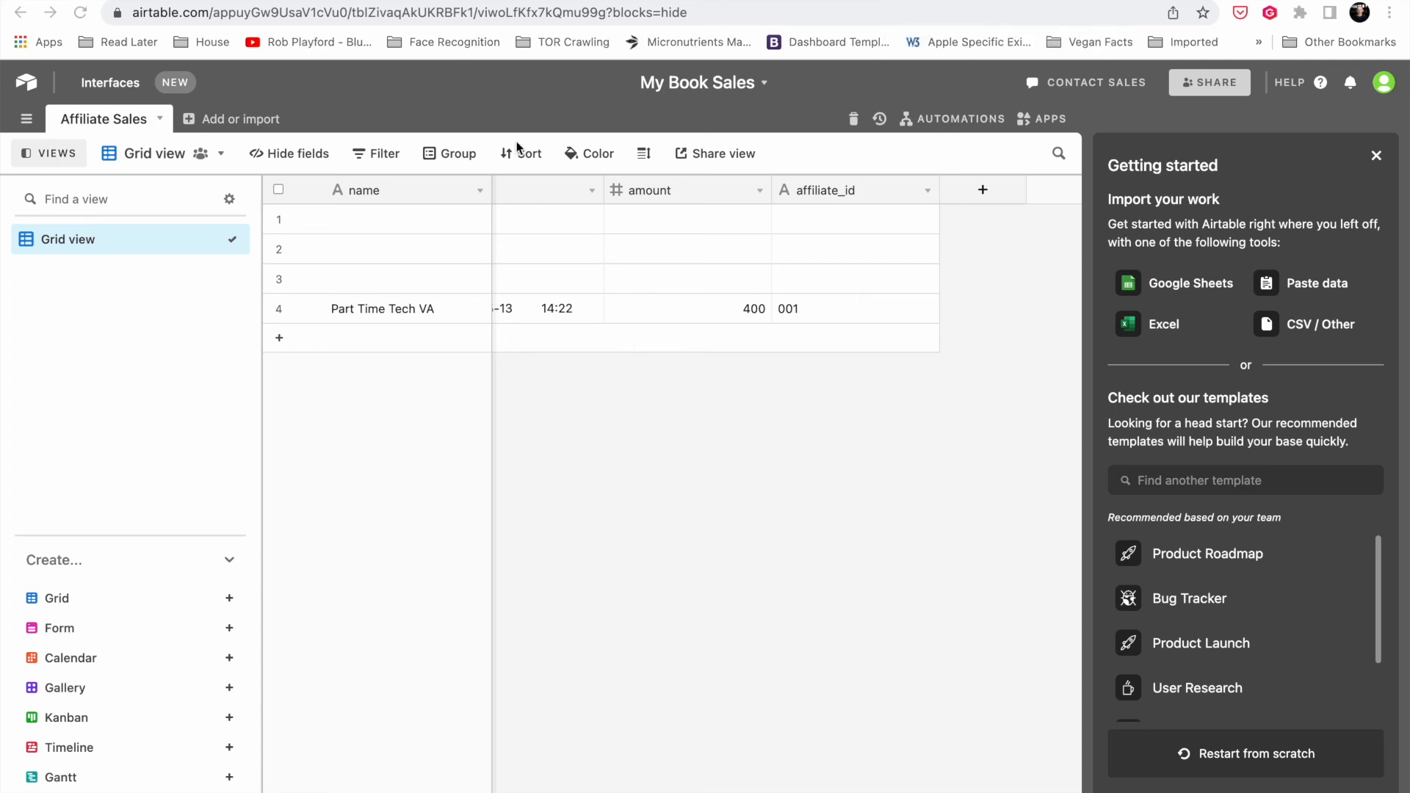
- Rename the workflow to 'Stripe Affiliate PRogram', fixing the Affiliate misspelling
{"action": "left_click", "coordinate": [423, 1]}
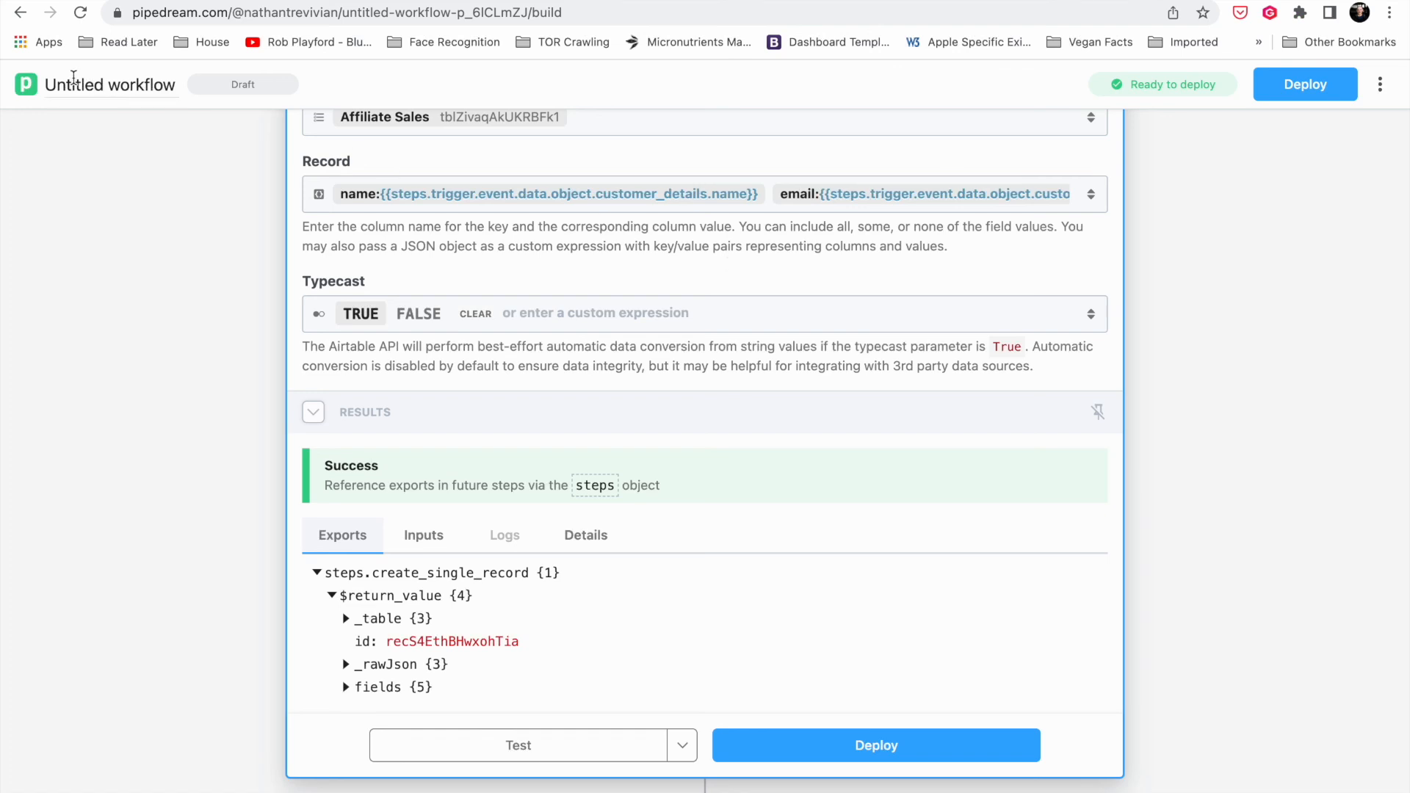
{"action": "triple_click", "coordinate": [72, 81]}
{"action": "type", "text": "Stripe"}
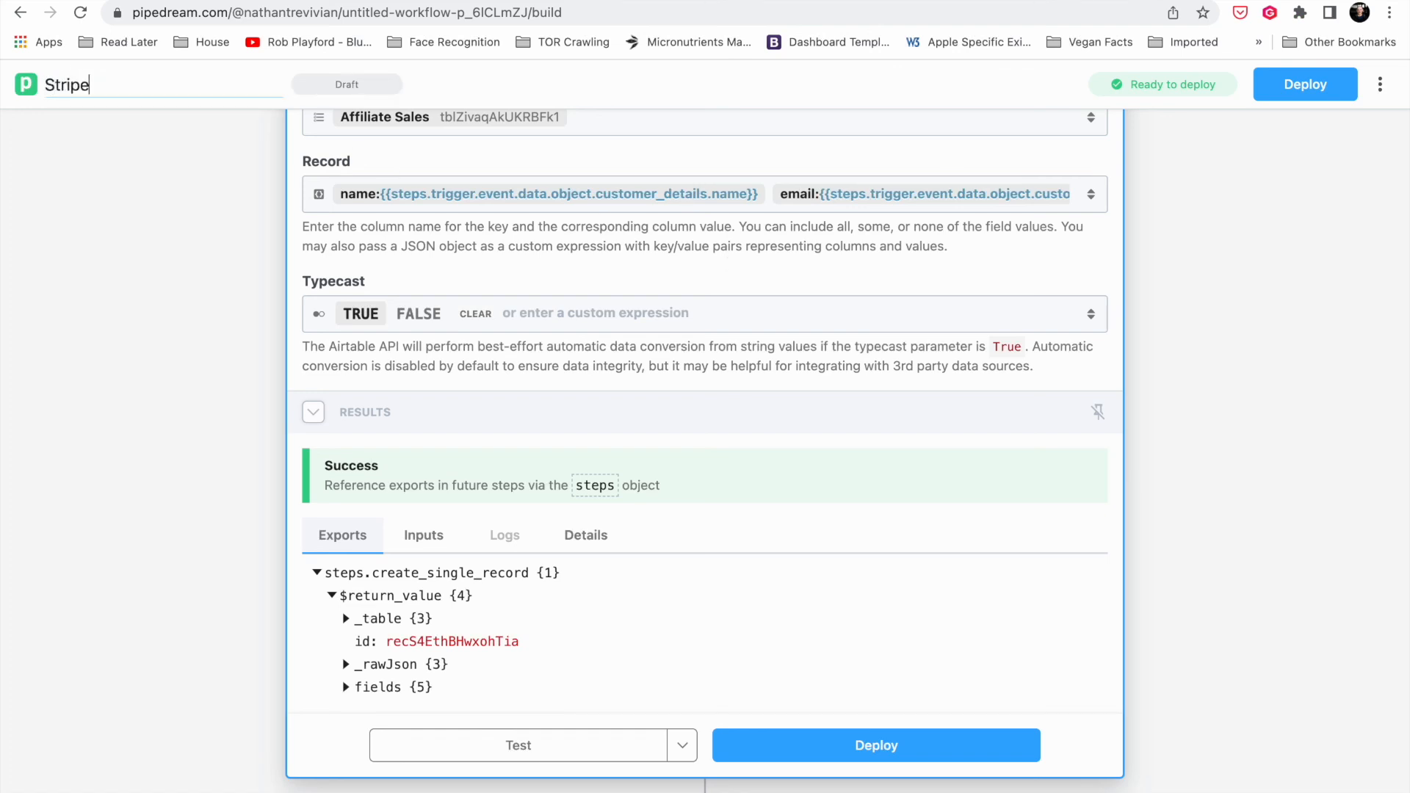
{"action": "type", "text": " Affilaite PRogram"}
{"action": "key", "text": "alt+Left"}
{"action": "key", "text": "alt+Left"}
{"action": "key", "text": "Left"}
{"action": "key", "text": "Left"}
{"action": "key", "text": "BackSpace"}
{"action": "key", "text": "Left"}
{"action": "type", "text": "i"}
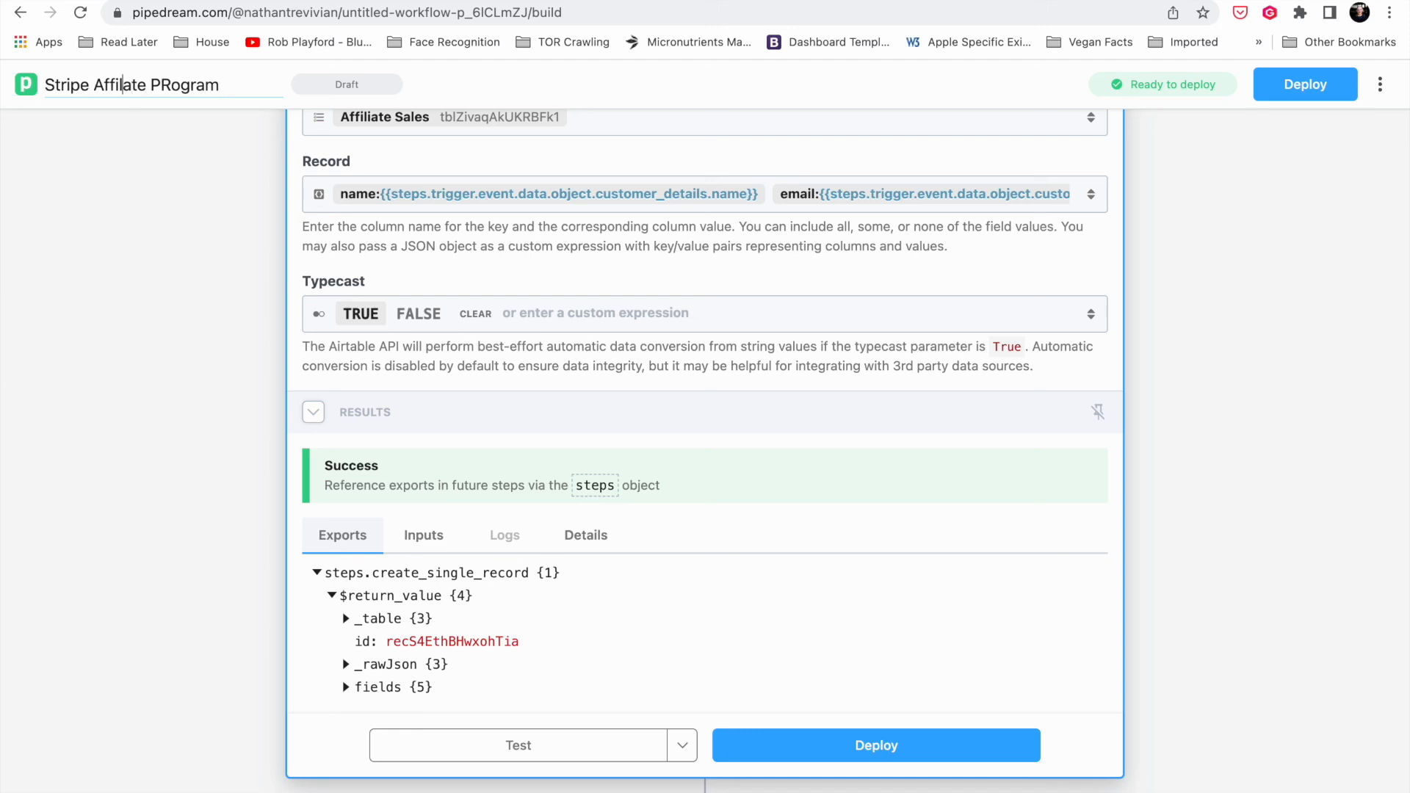
{"action": "key", "text": "Return"}
- Check the trigger's Stripe Account setting, keeping the current test-mode account
{"action": "scroll", "coordinate": [608, 202], "scroll_direction": "up", "scroll_amount": 8}
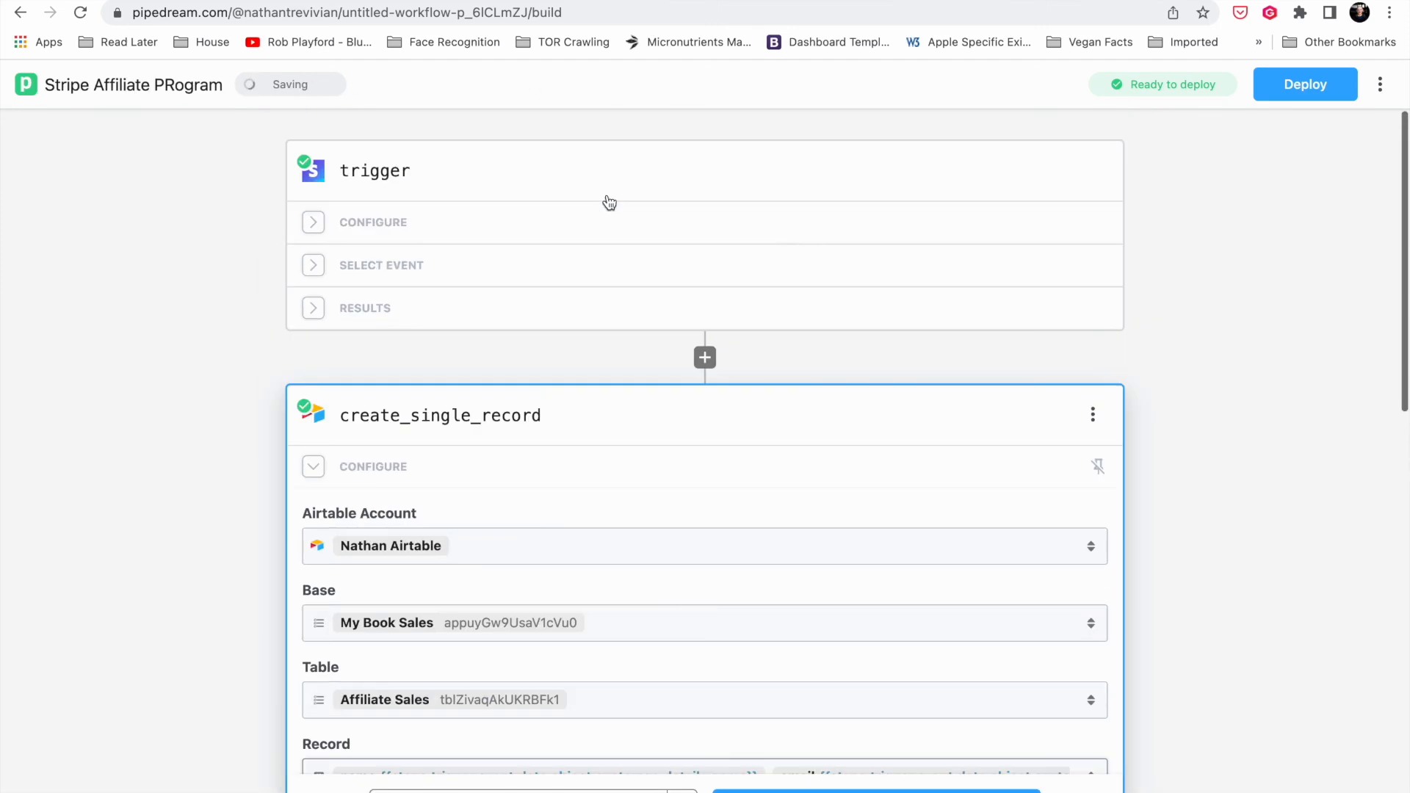
{"action": "left_click", "coordinate": [481, 234]}
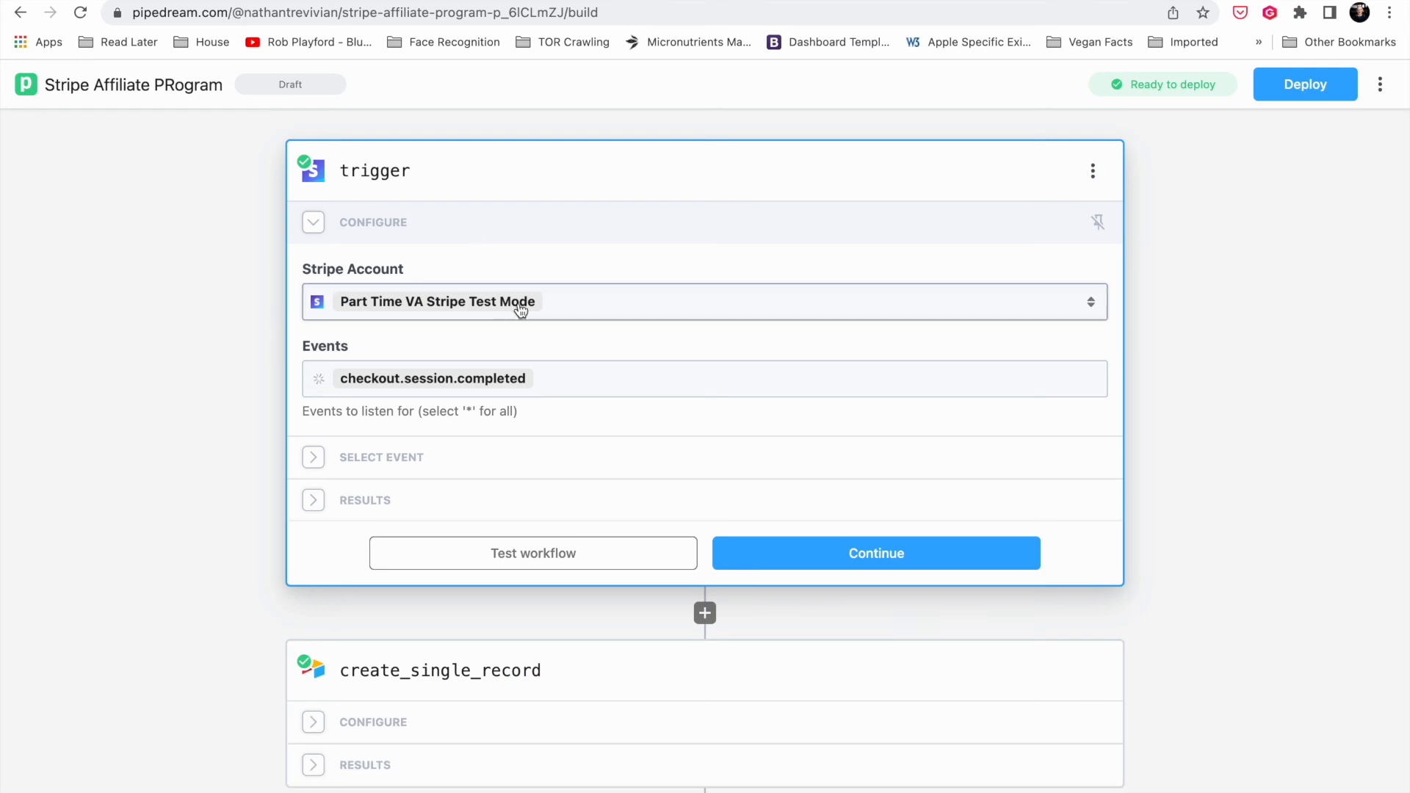
{"action": "left_click", "coordinate": [567, 309]}
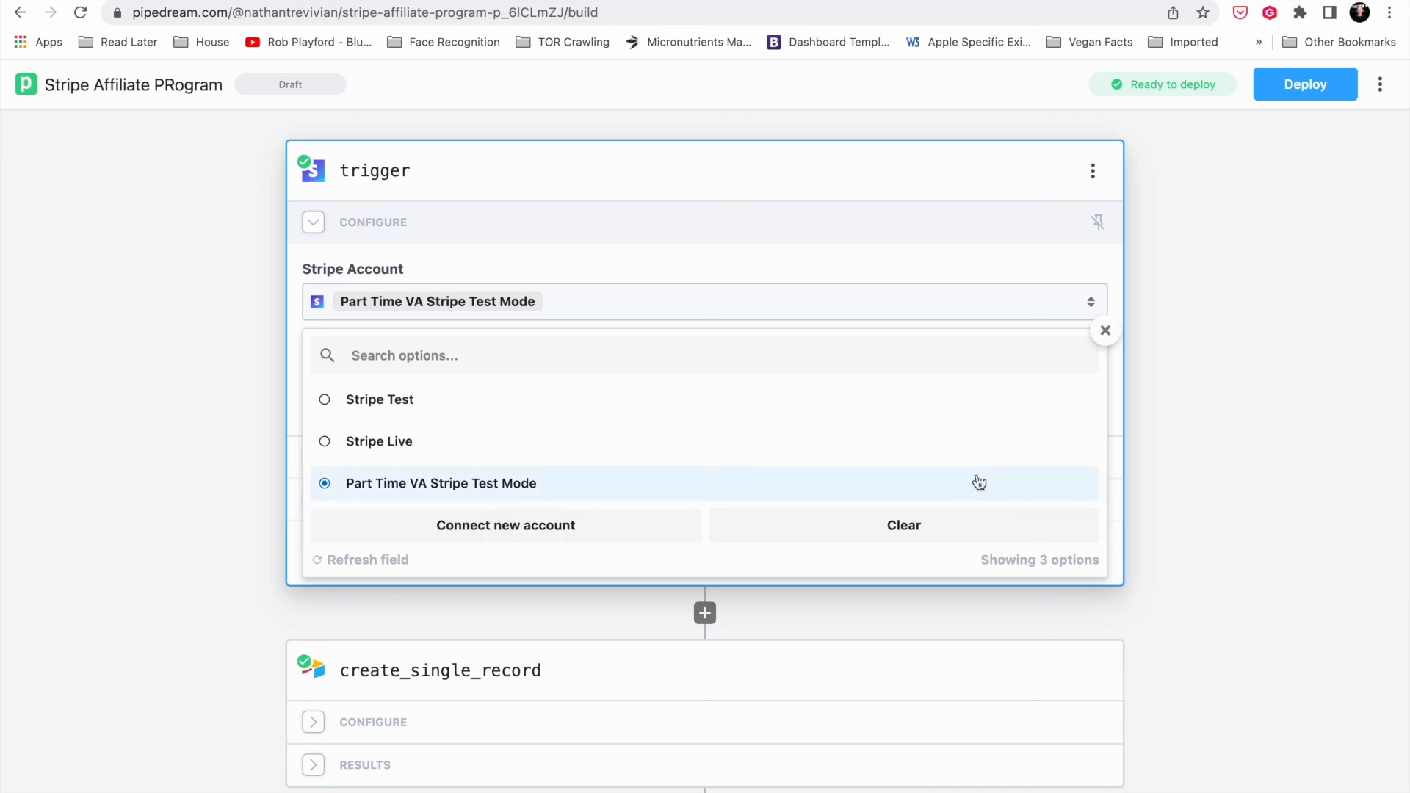
{"action": "left_click", "coordinate": [1254, 450]}
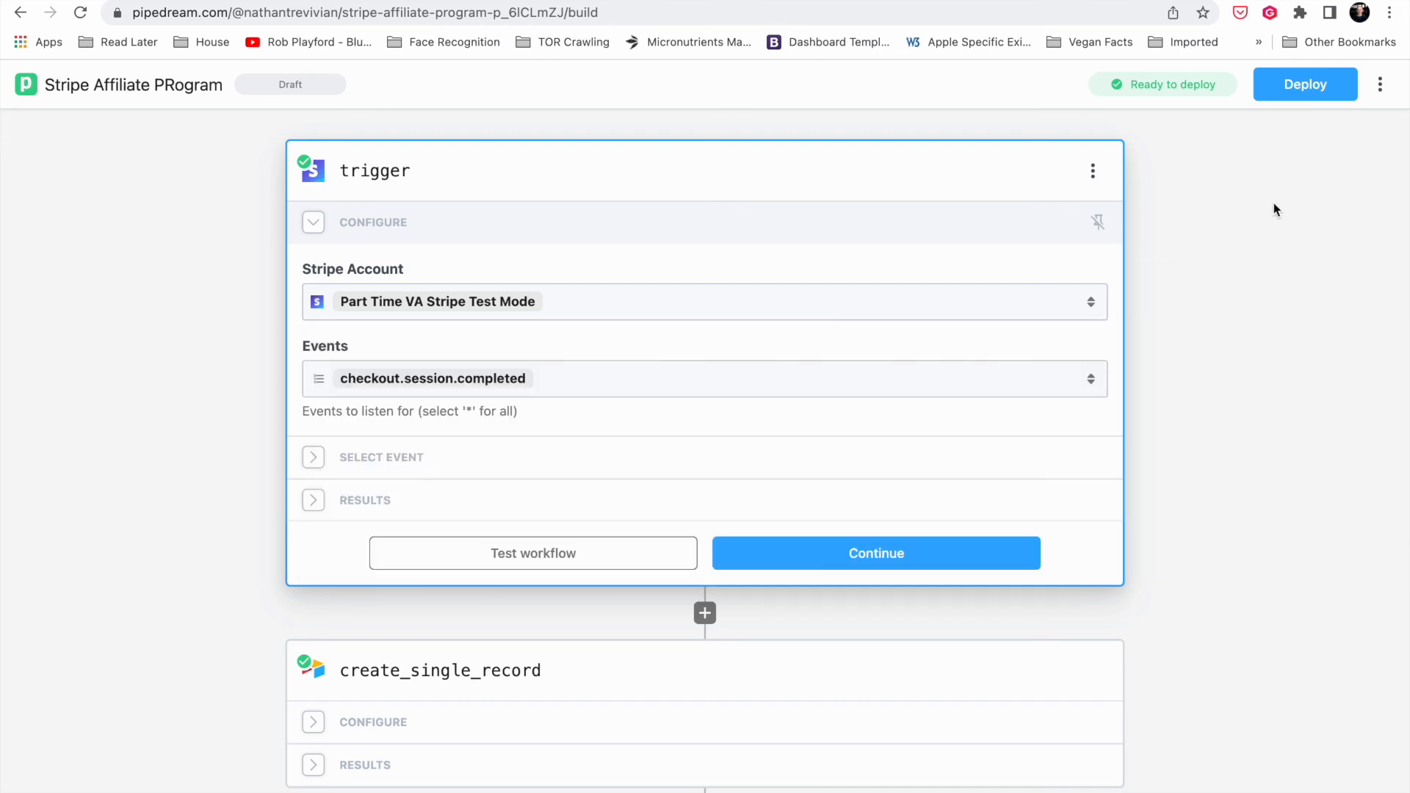